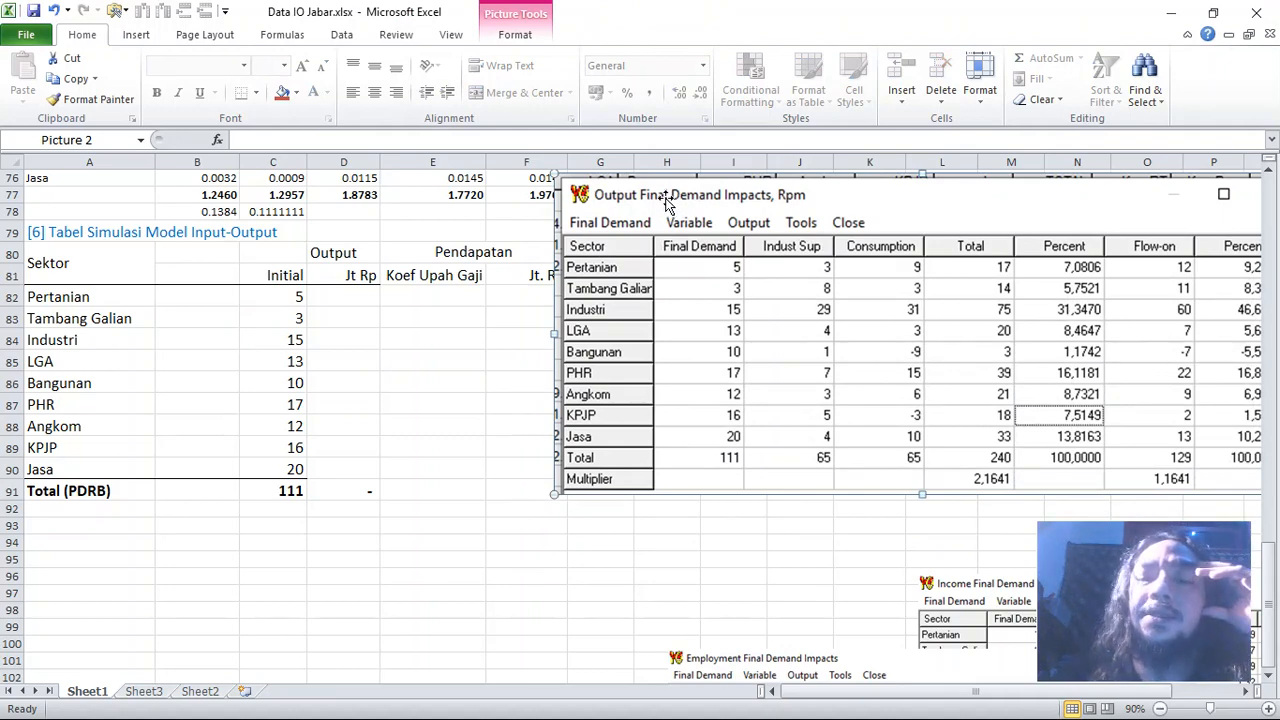
# Step: Move the Output Final Demand Impacts picture beside the simulation table, with its edge starting around column G
pyautogui.moveTo(666, 200); pyautogui.dragTo(645, 220)
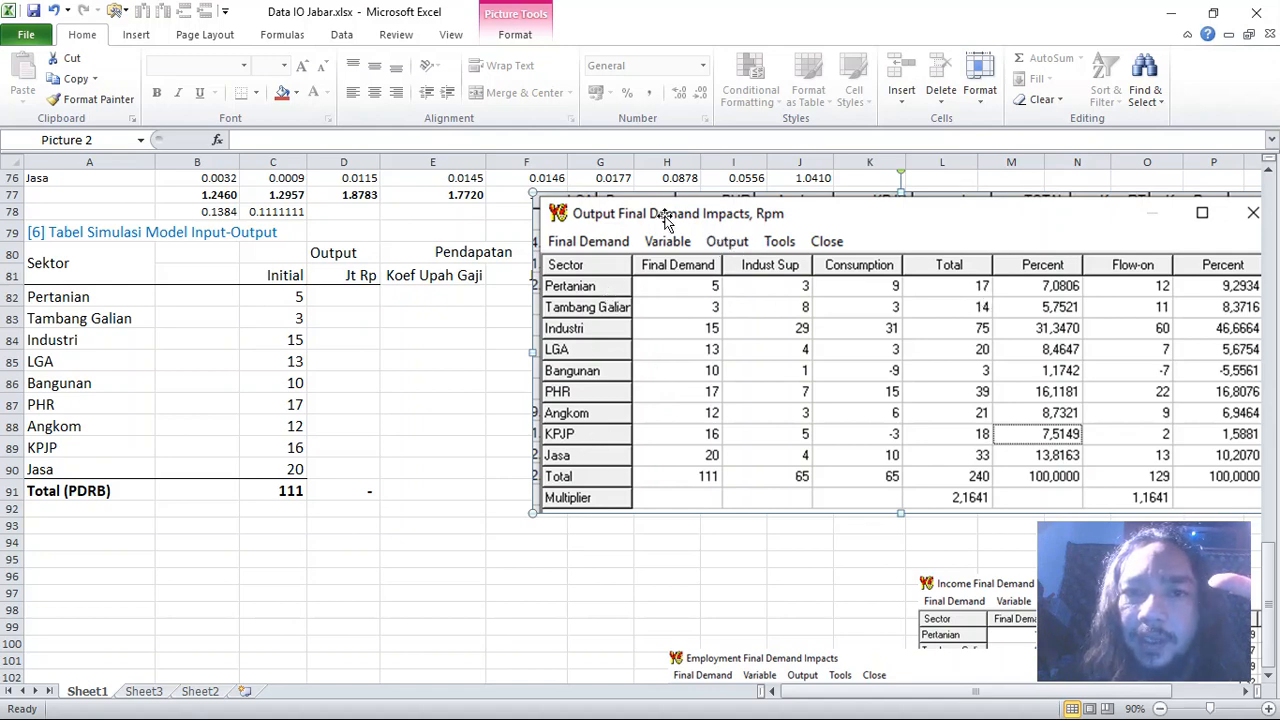
pyautogui.moveTo(665, 220); pyautogui.dragTo(706, 217)
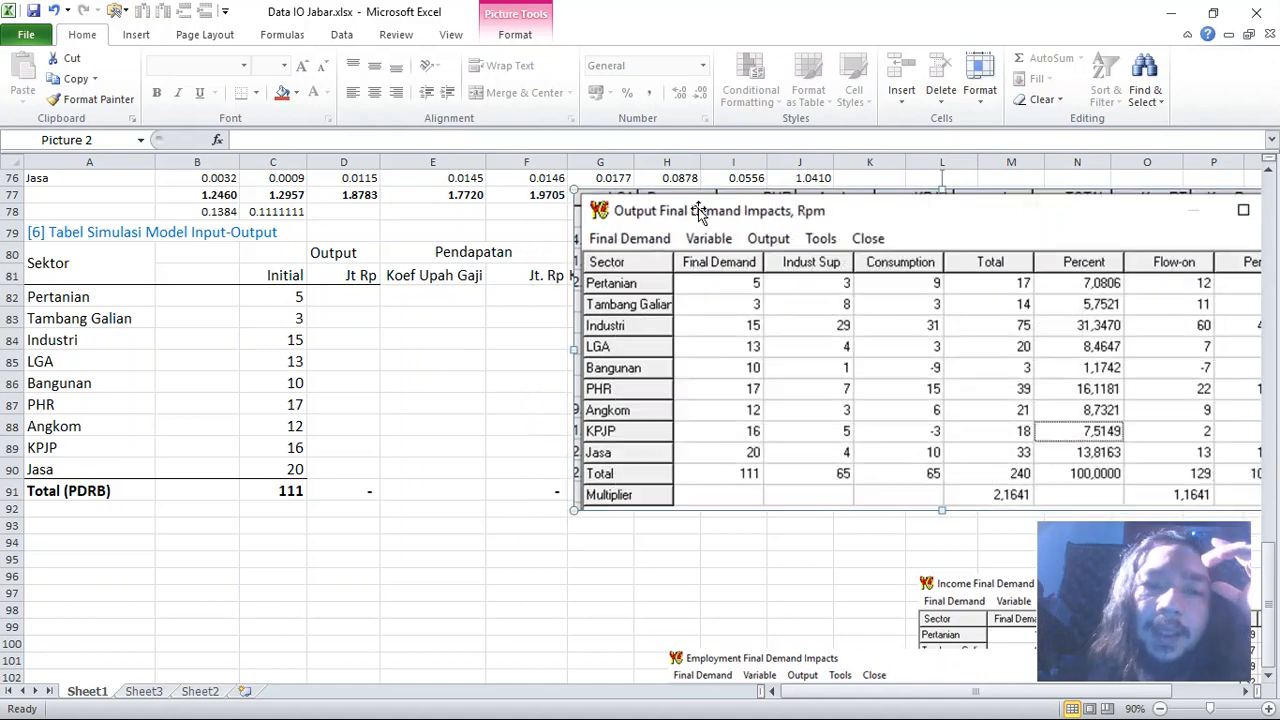
pyautogui.click(383, 344)
# Step: Examine the simulation table's title, sector names and Initial values, comparing them with the Final Demand column in the picture
pyautogui.moveTo(38, 236); pyautogui.dragTo(650, 512)
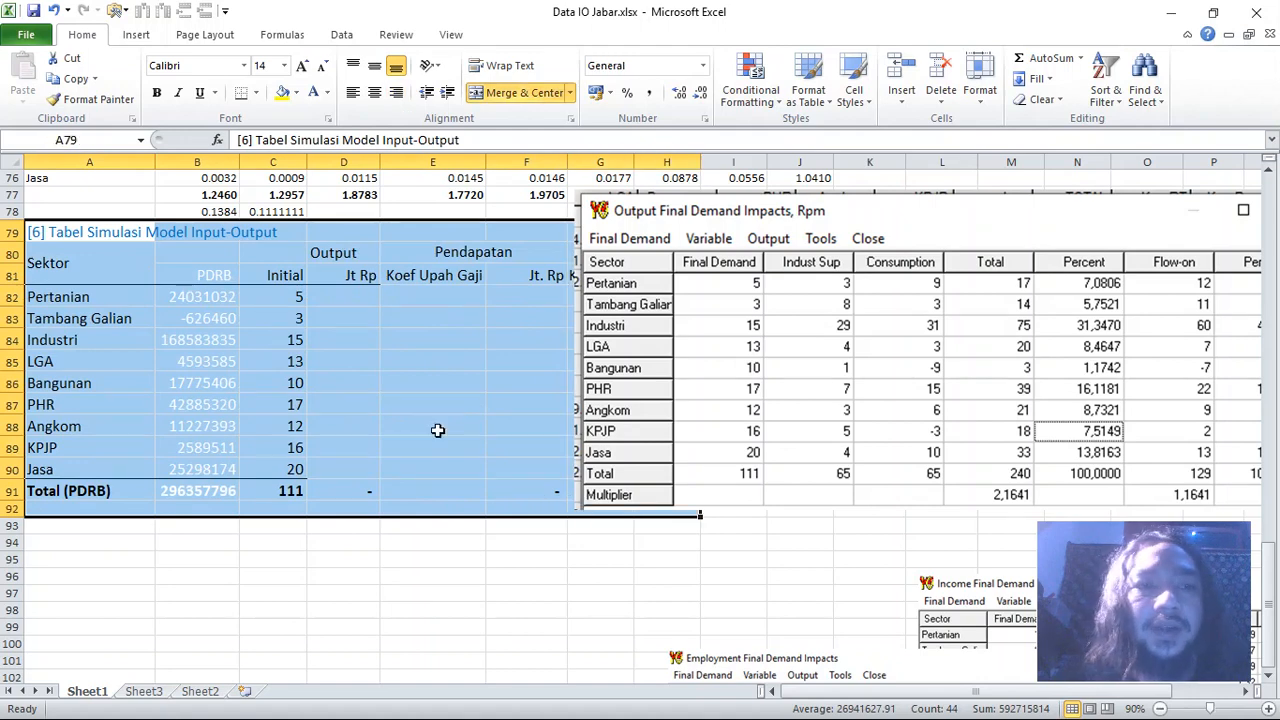
pyautogui.click(316, 378)
pyautogui.click(60, 232)
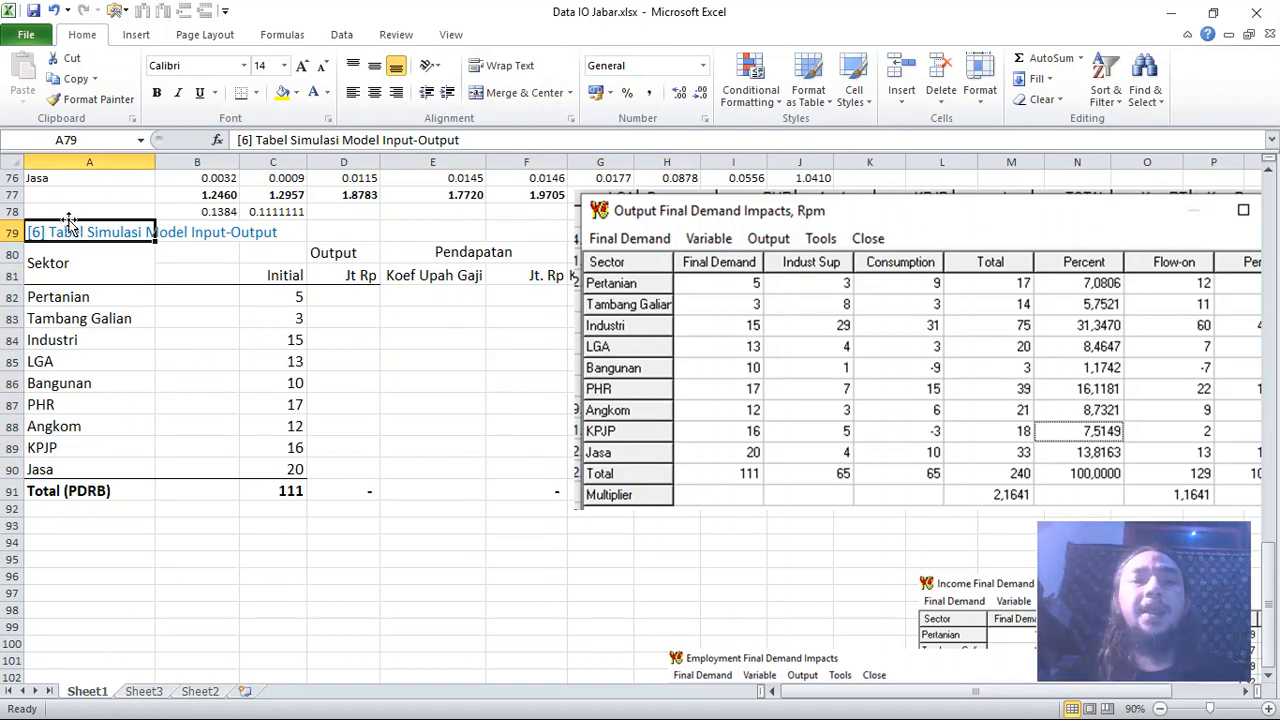
pyautogui.click(449, 370)
pyautogui.moveTo(75, 262); pyautogui.dragTo(84, 461)
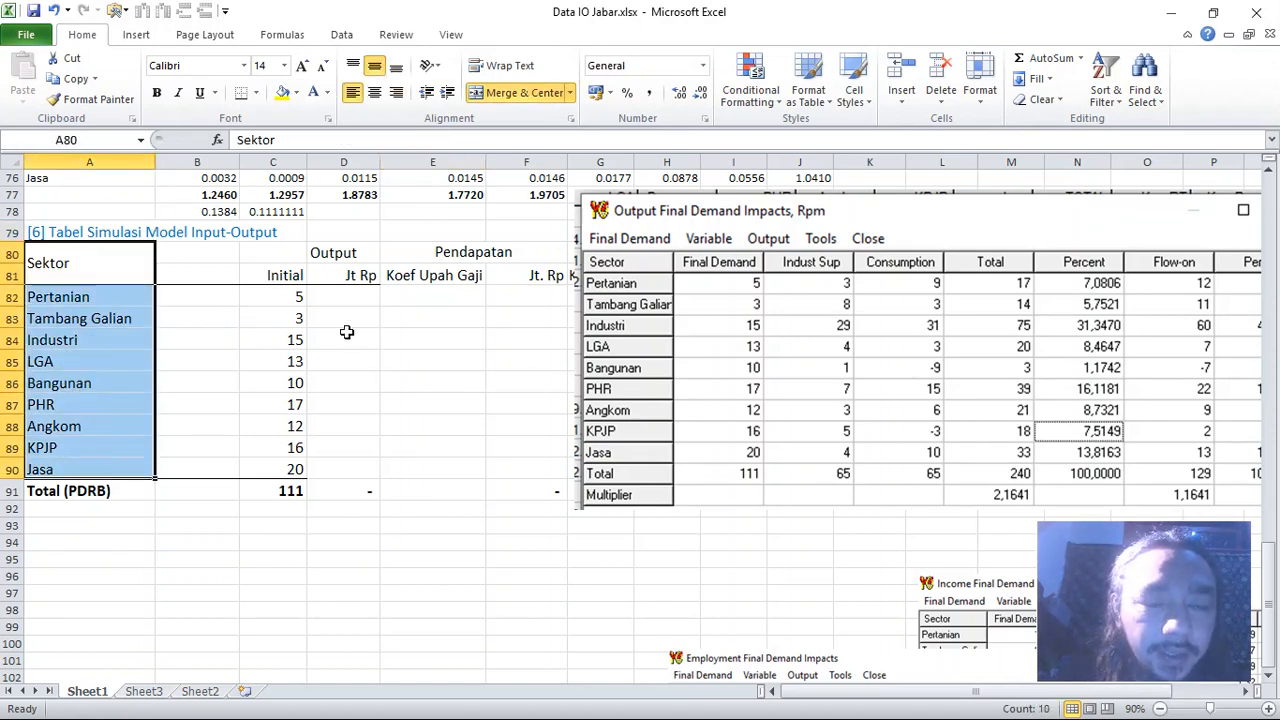
pyautogui.moveTo(288, 256); pyautogui.dragTo(277, 466)
pyautogui.click(277, 466)
pyautogui.moveTo(275, 296); pyautogui.dragTo(280, 466)
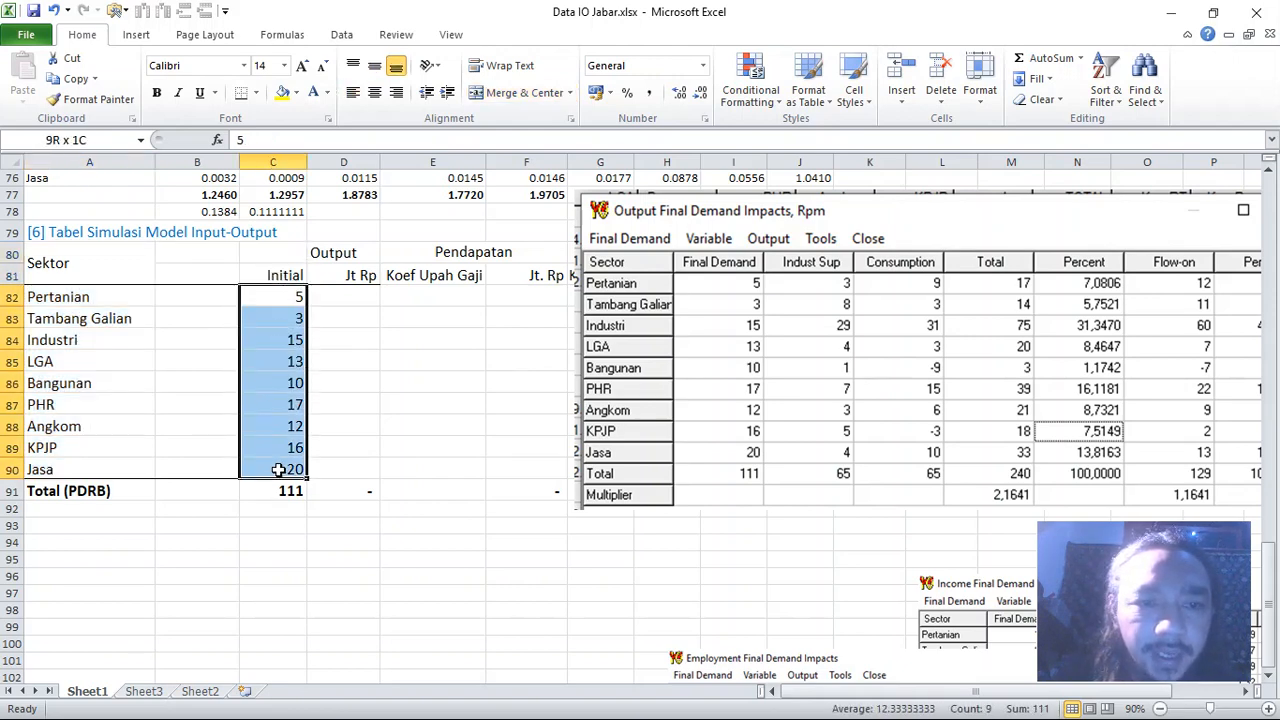
pyautogui.click(287, 384)
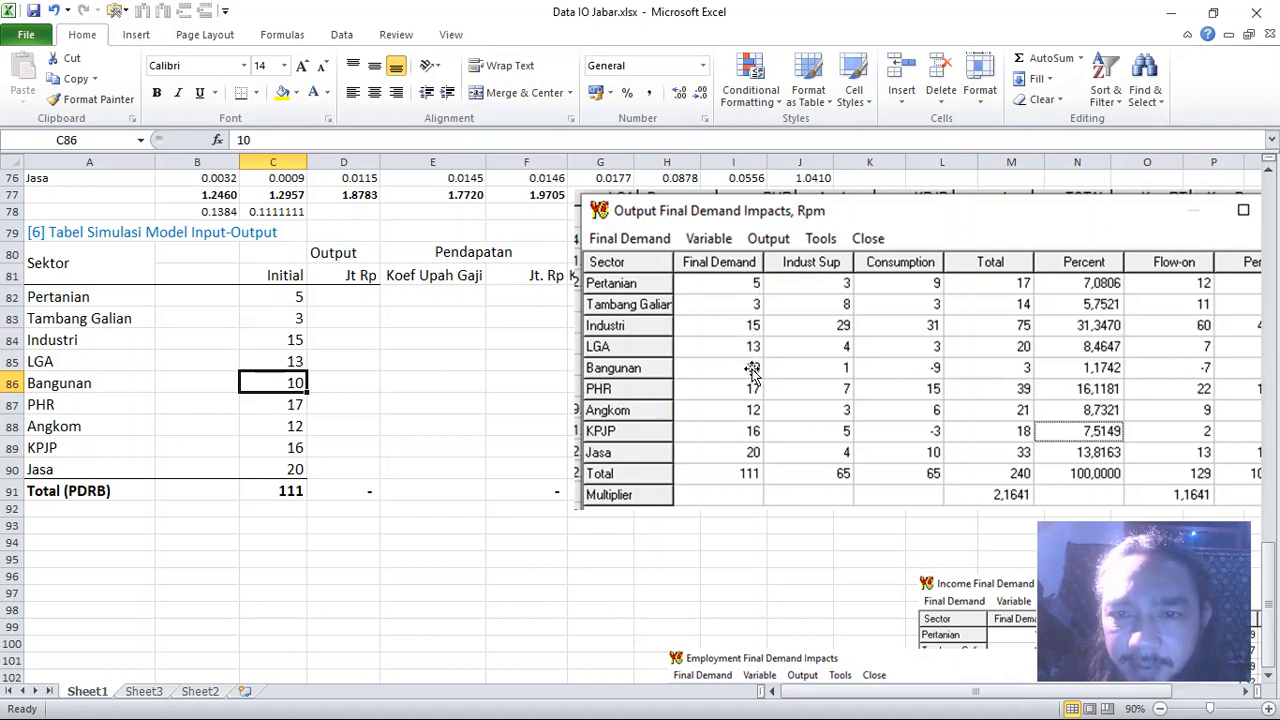
pyautogui.moveTo(288, 296); pyautogui.dragTo(300, 404)
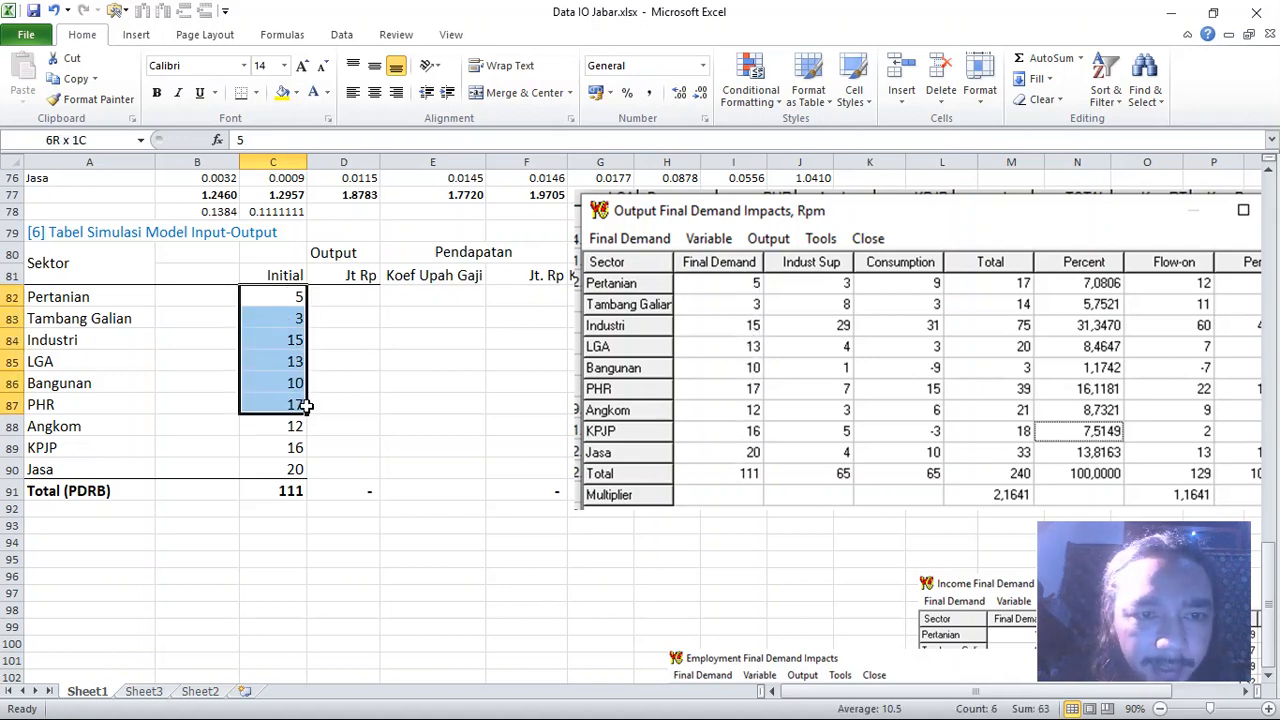
pyautogui.click(364, 490)
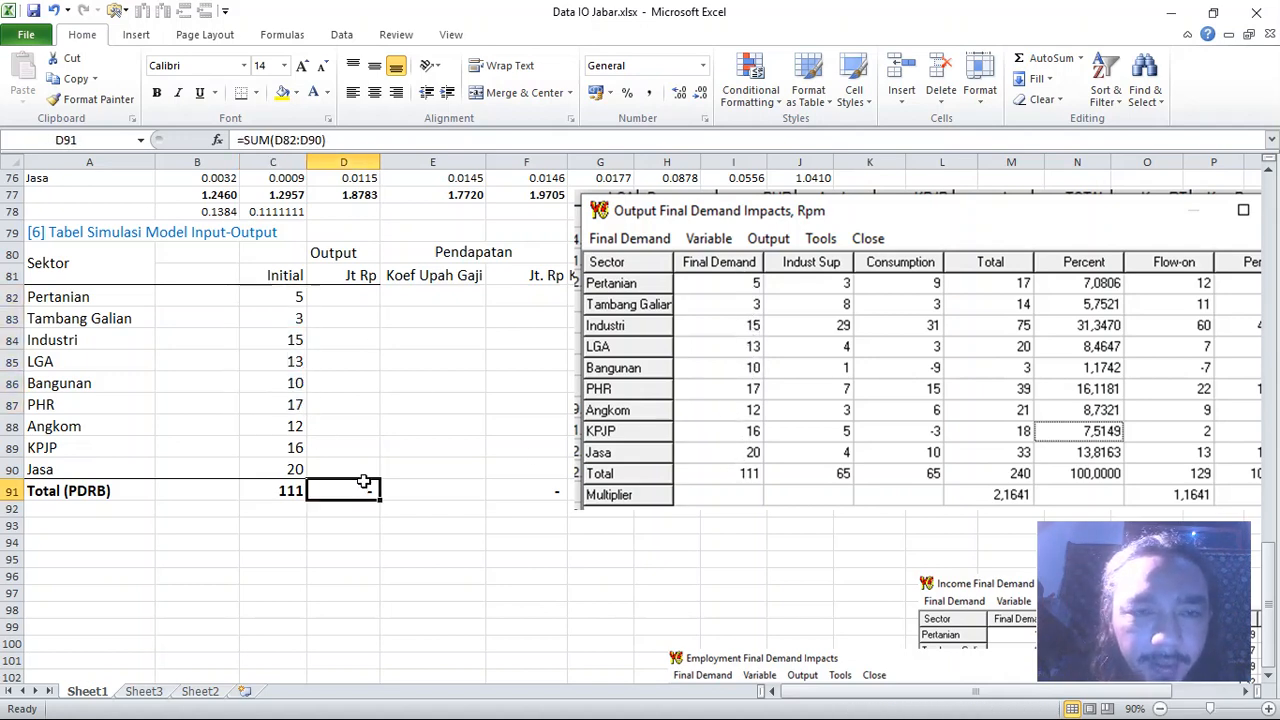
# Step: Center the Output heading in cell D80 horizontally
pyautogui.click(350, 257)
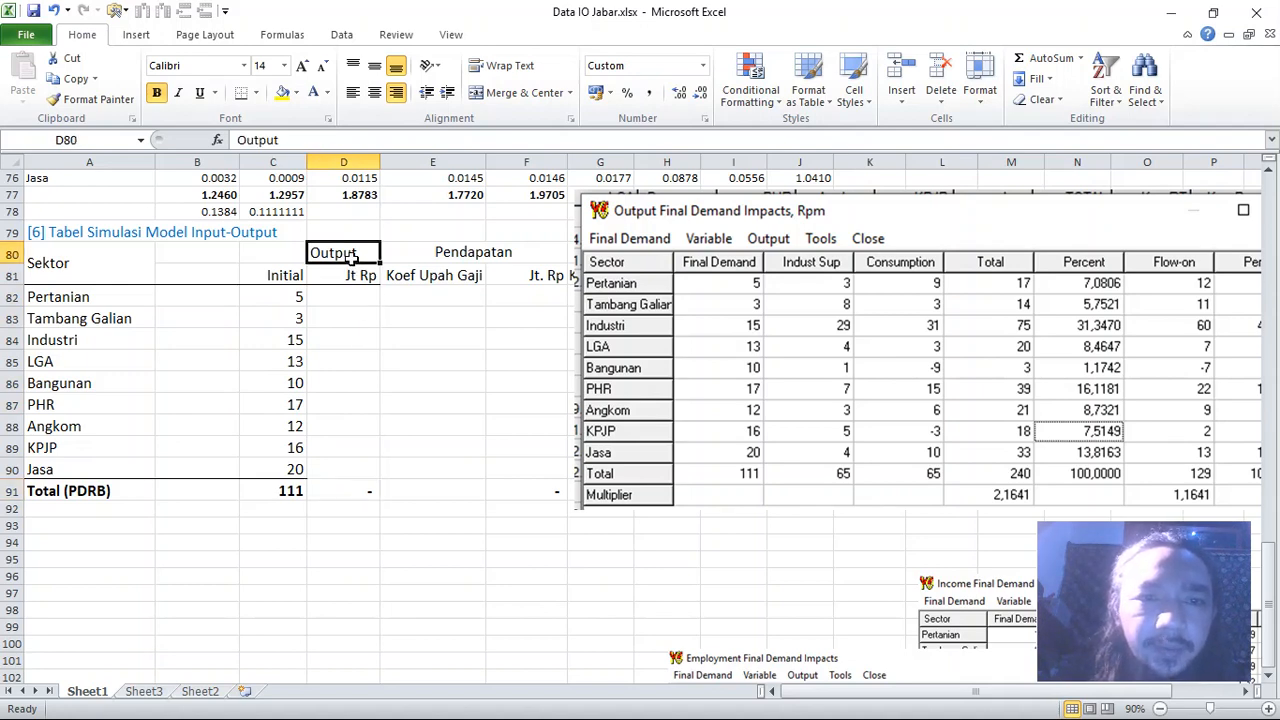
pyautogui.click(376, 68)
pyautogui.click(376, 68)
pyautogui.click(375, 93)
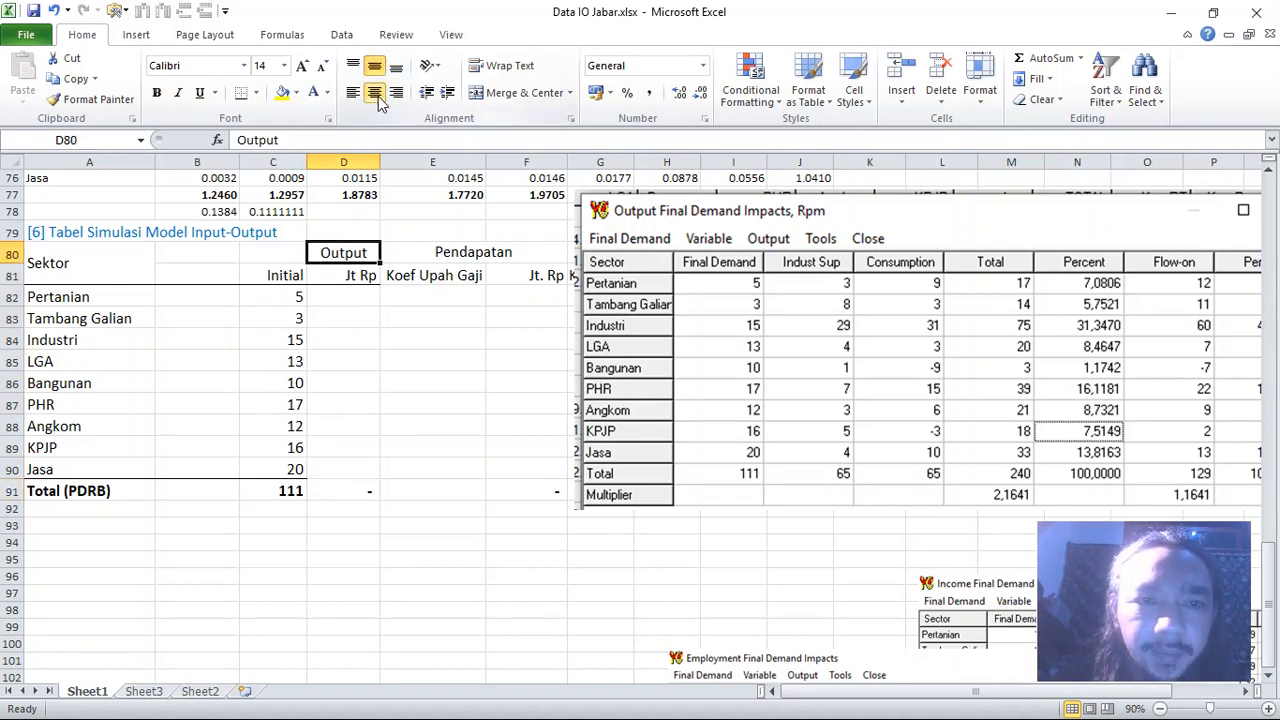
# Step: Review the Leontief inverse matrix in B68:J76 and the Initial values in C82:C90
pyautogui.click(362, 297)
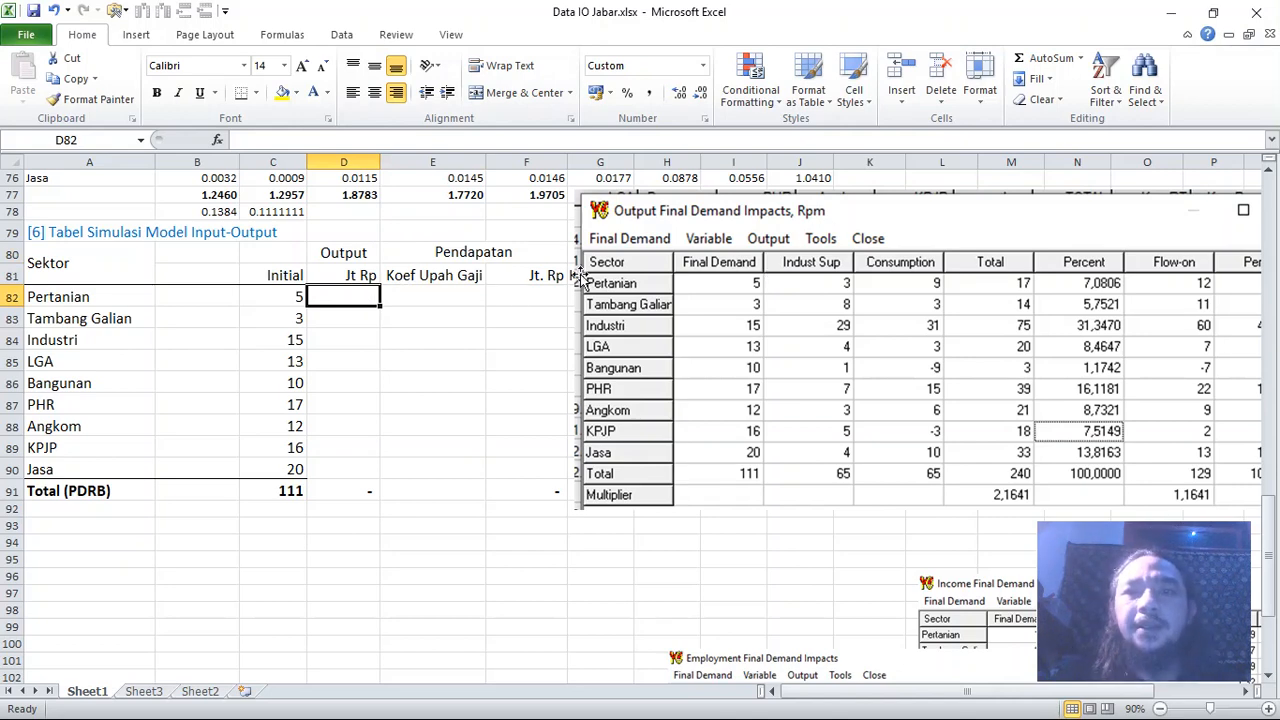
pyautogui.scroll(5, 500, 348)
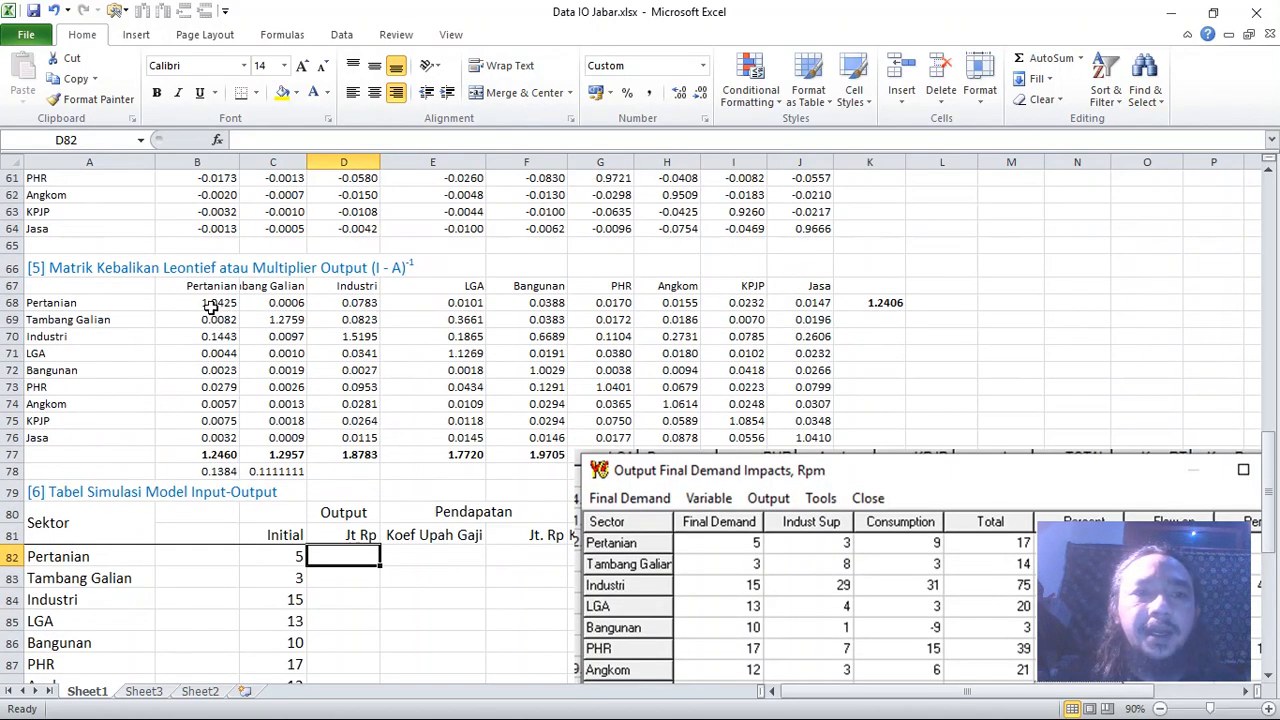
pyautogui.moveTo(211, 308); pyautogui.dragTo(785, 436)
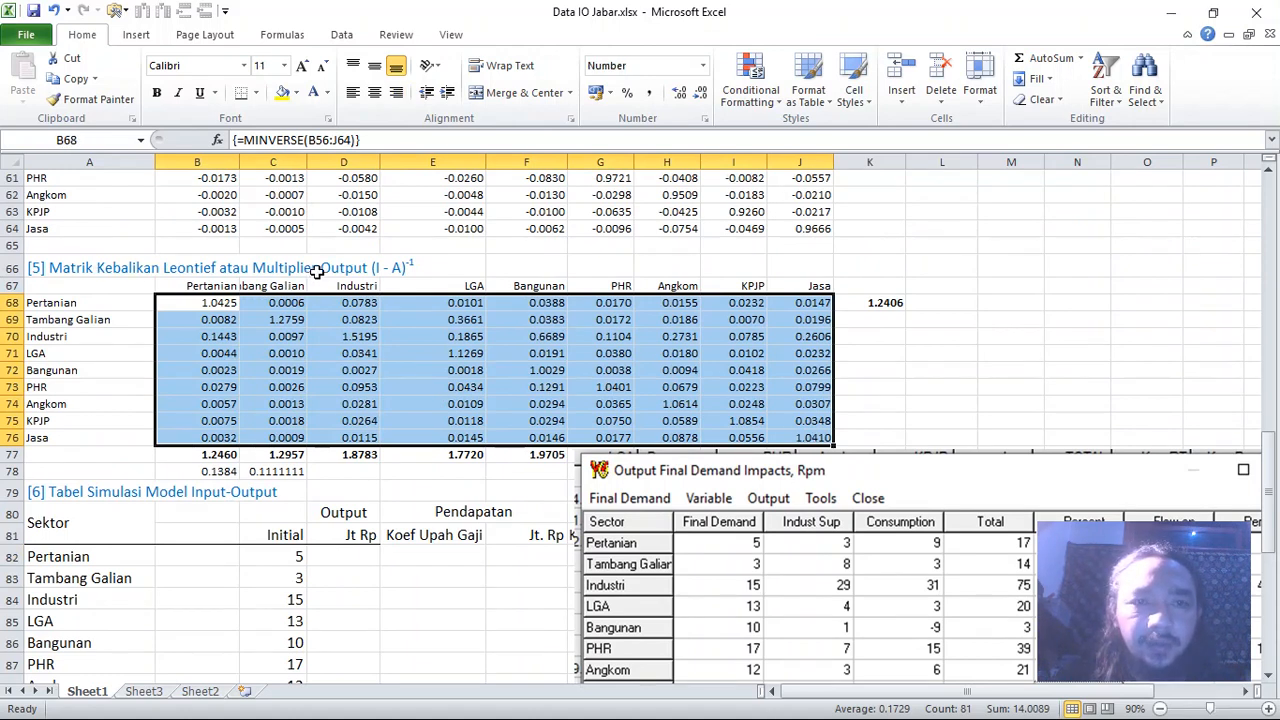
pyautogui.scroll(-3, 377, 375)
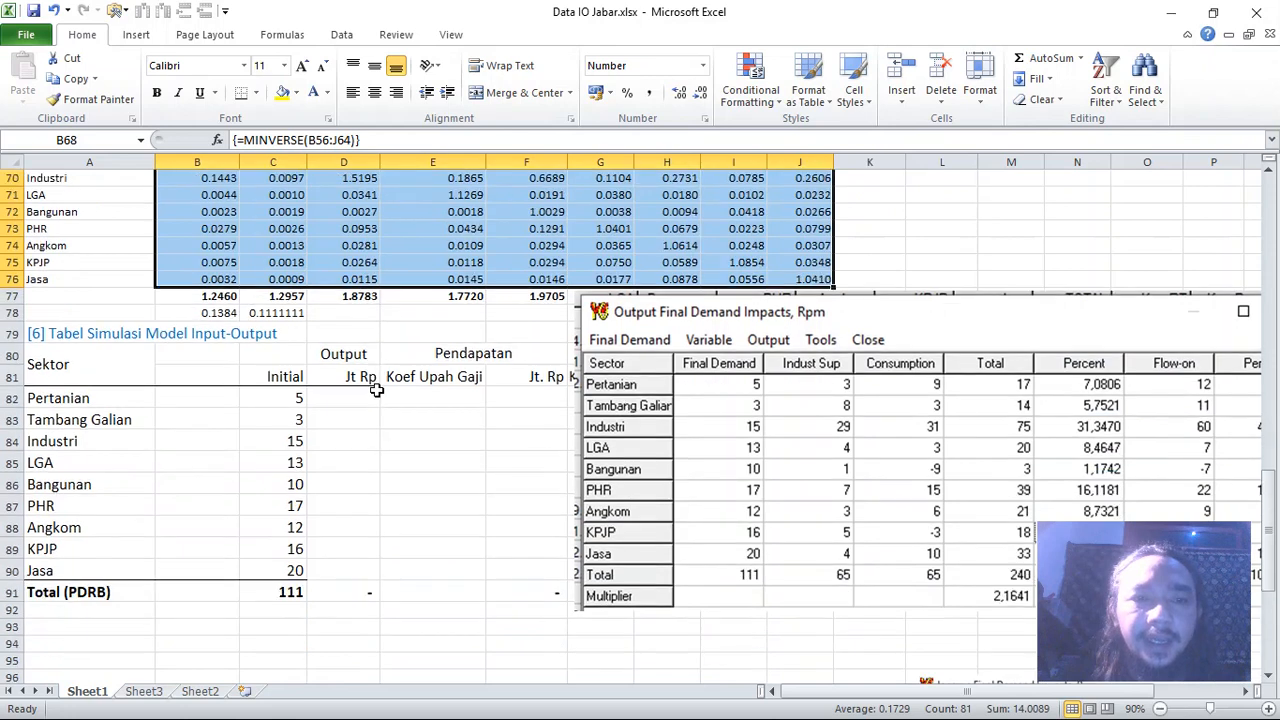
pyautogui.click(377, 421)
pyautogui.moveTo(276, 395); pyautogui.dragTo(296, 567)
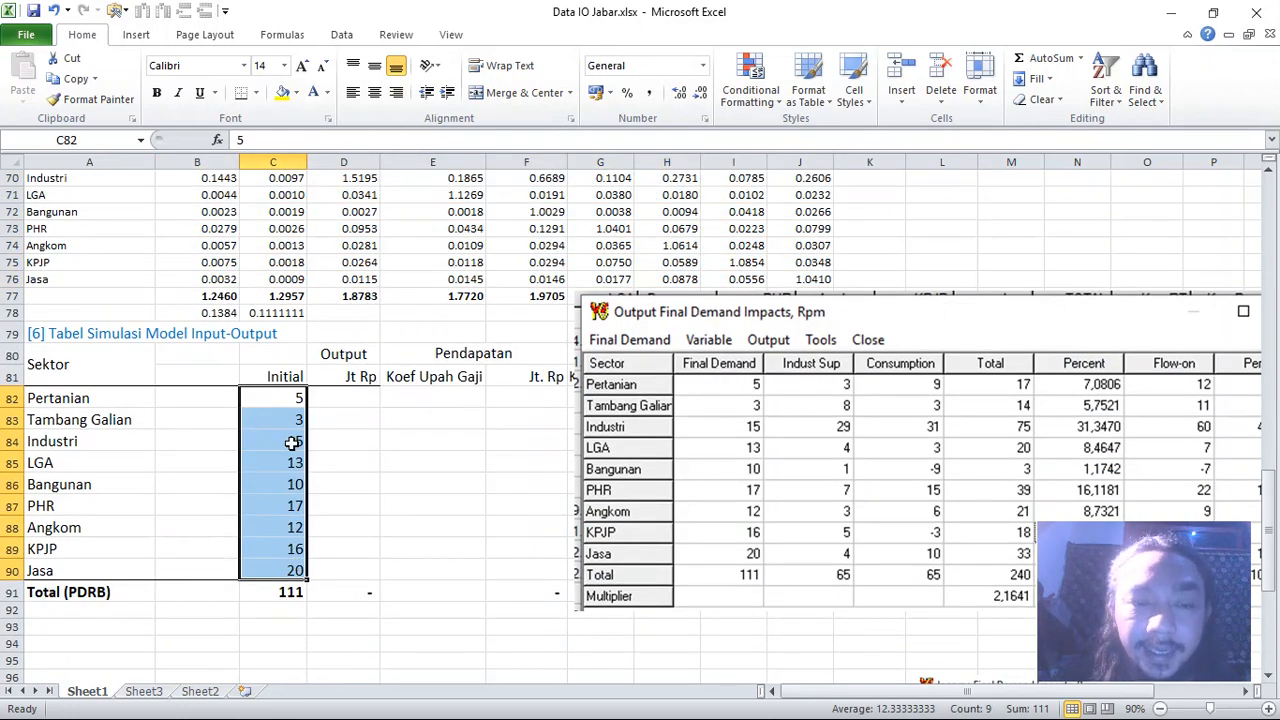
# Step: Enter the formula =MMULT(B68:J68;C82:C90) in D82 to calculate the Pertanian output
pyautogui.click(354, 402)
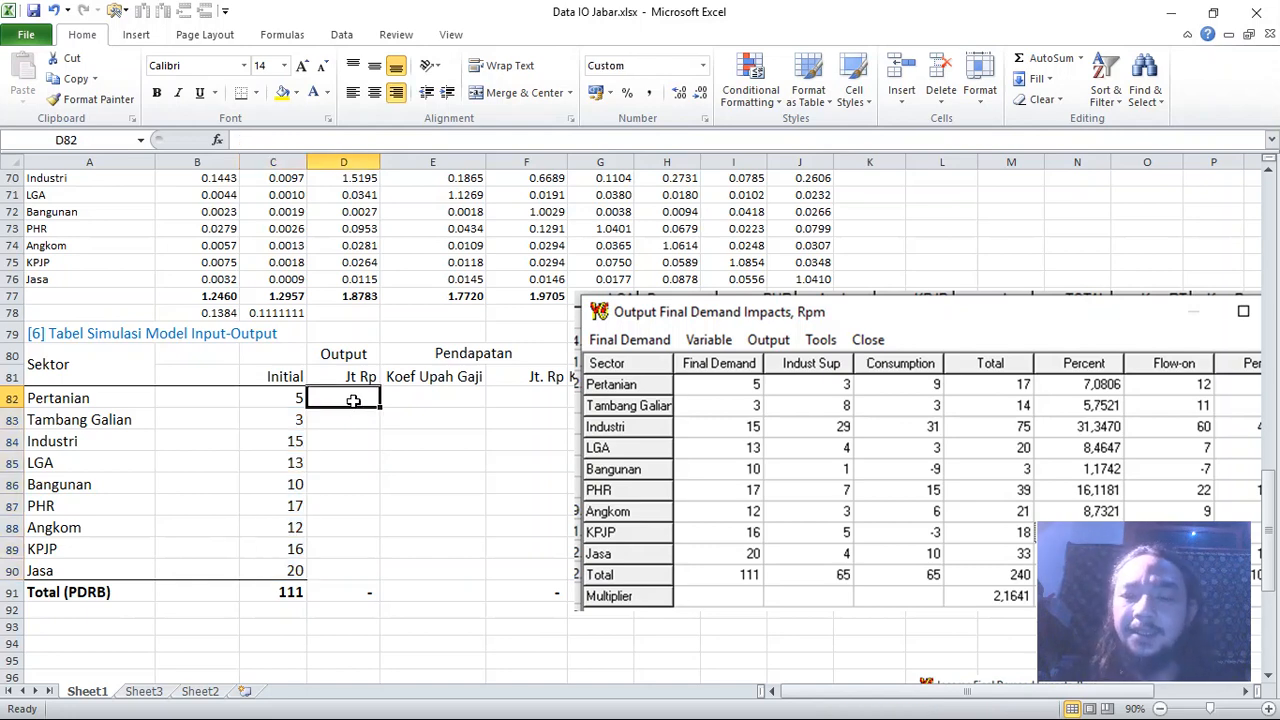
pyautogui.write('=')
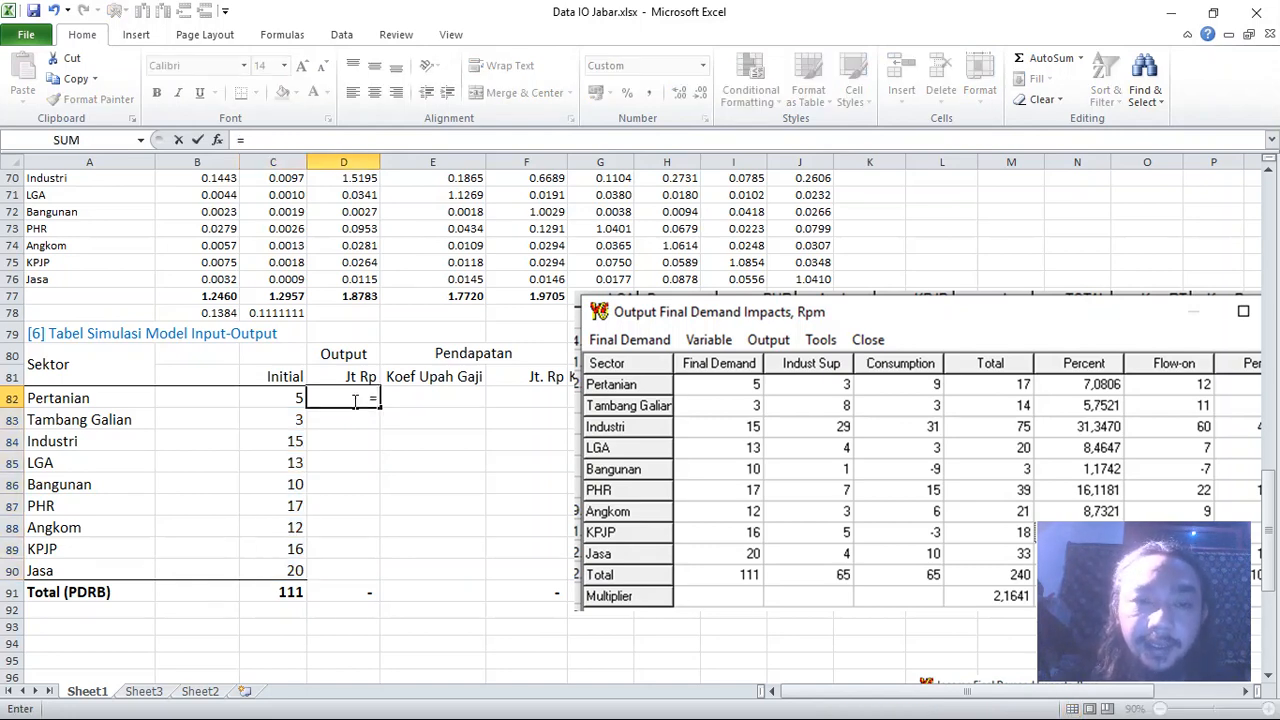
pyautogui.write('mmul')
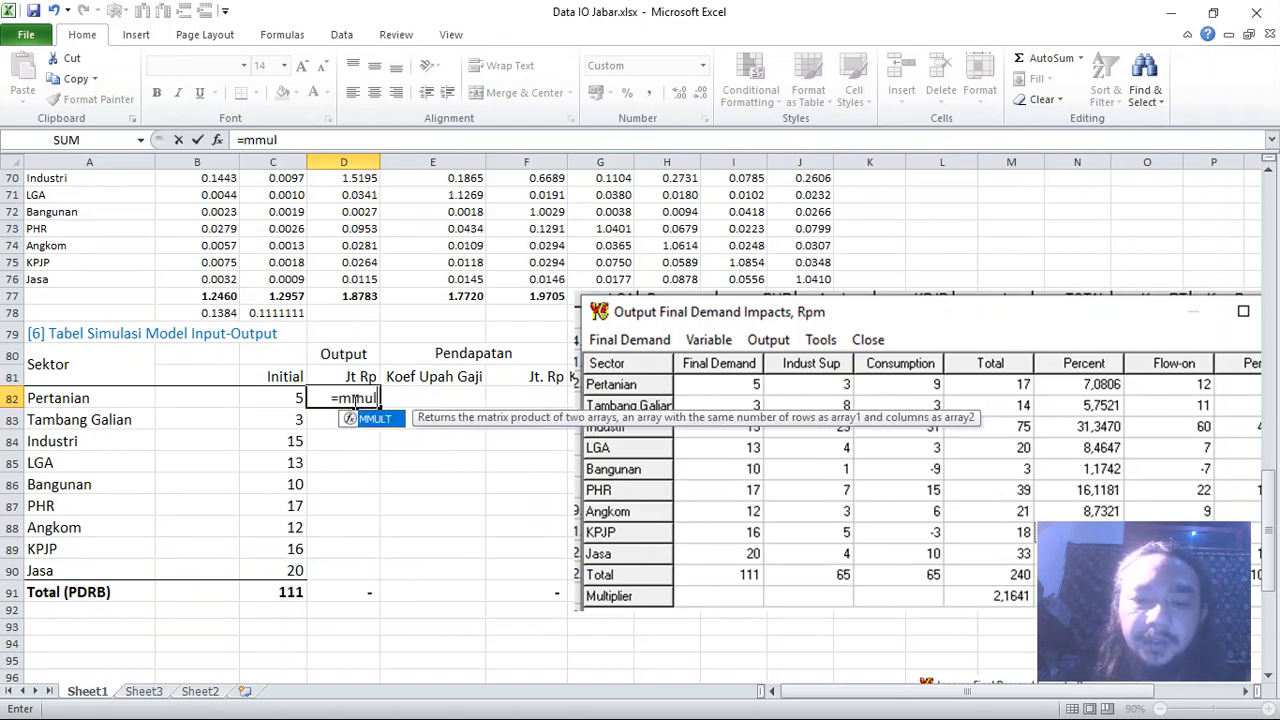
pyautogui.write('t(')
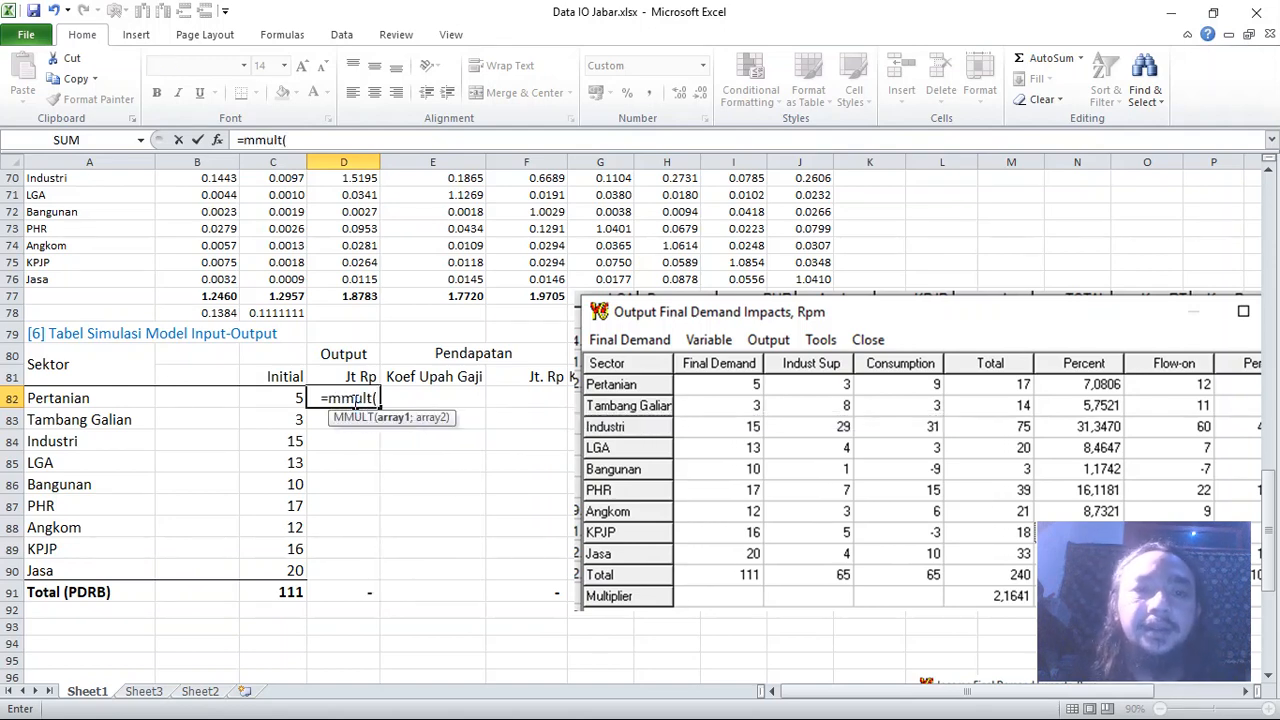
pyautogui.scroll(3, 380, 400)
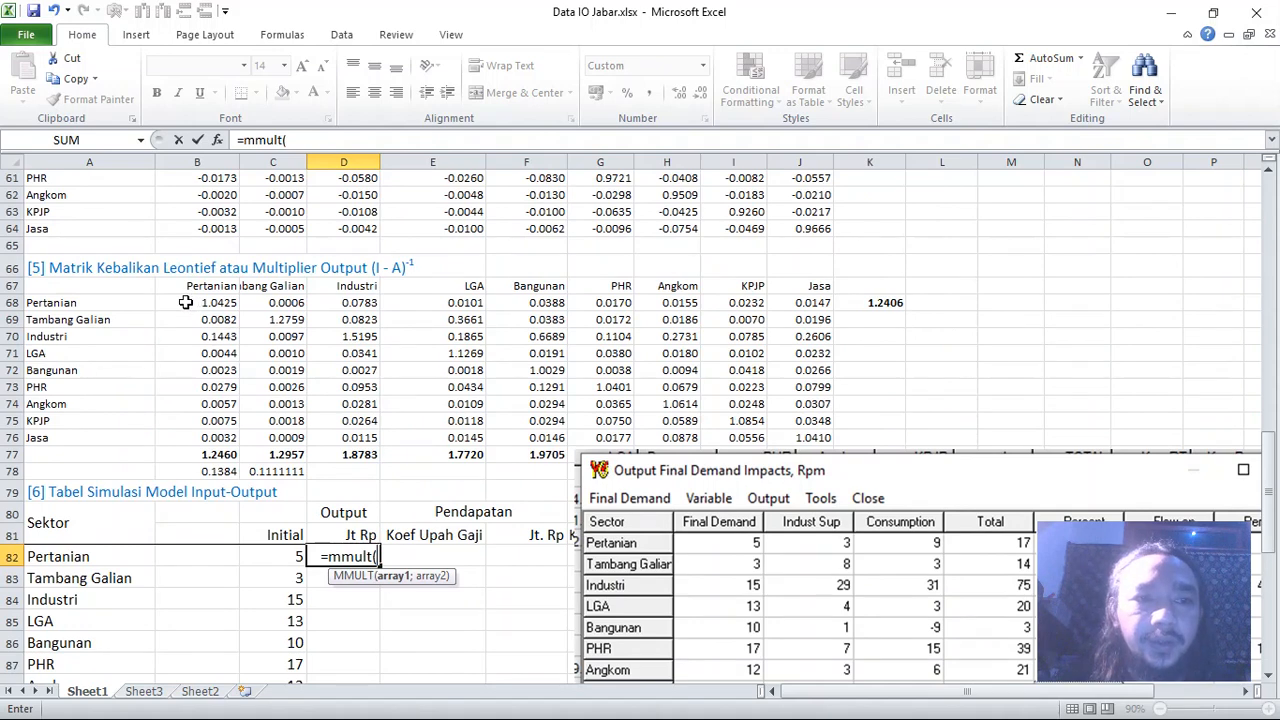
pyautogui.moveTo(185, 302); pyautogui.dragTo(795, 301)
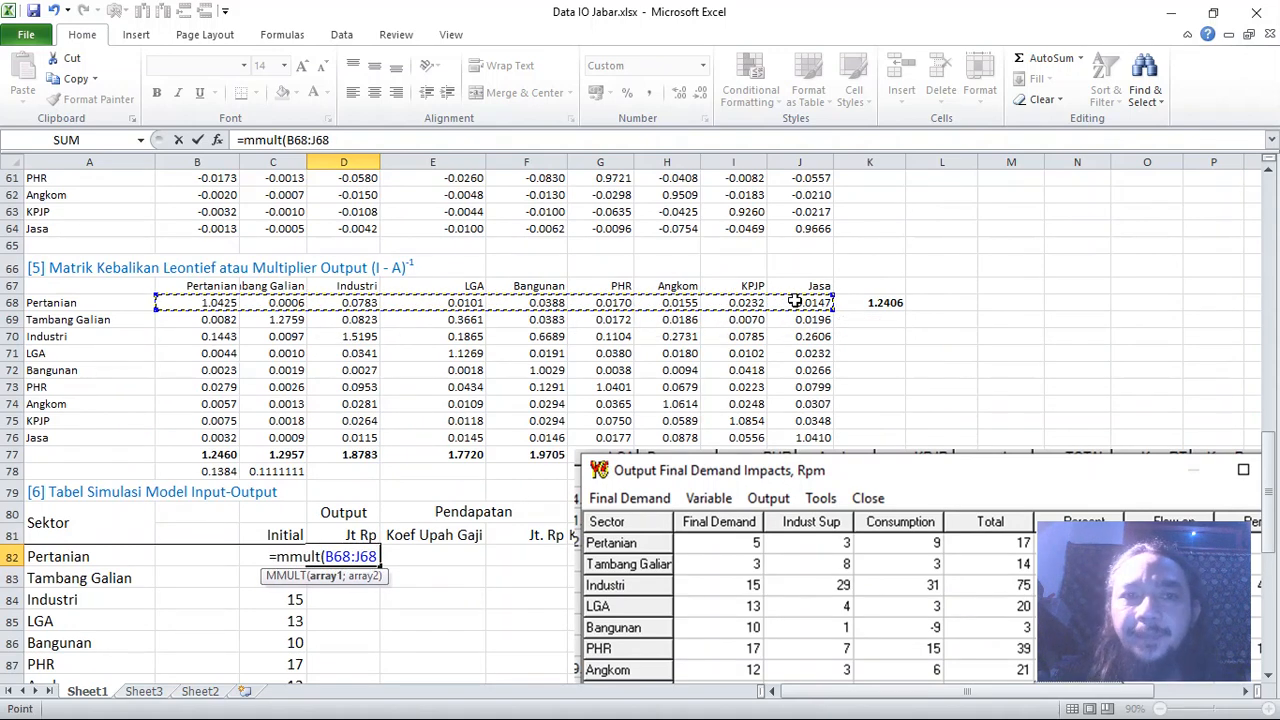
pyautogui.click(350, 139)
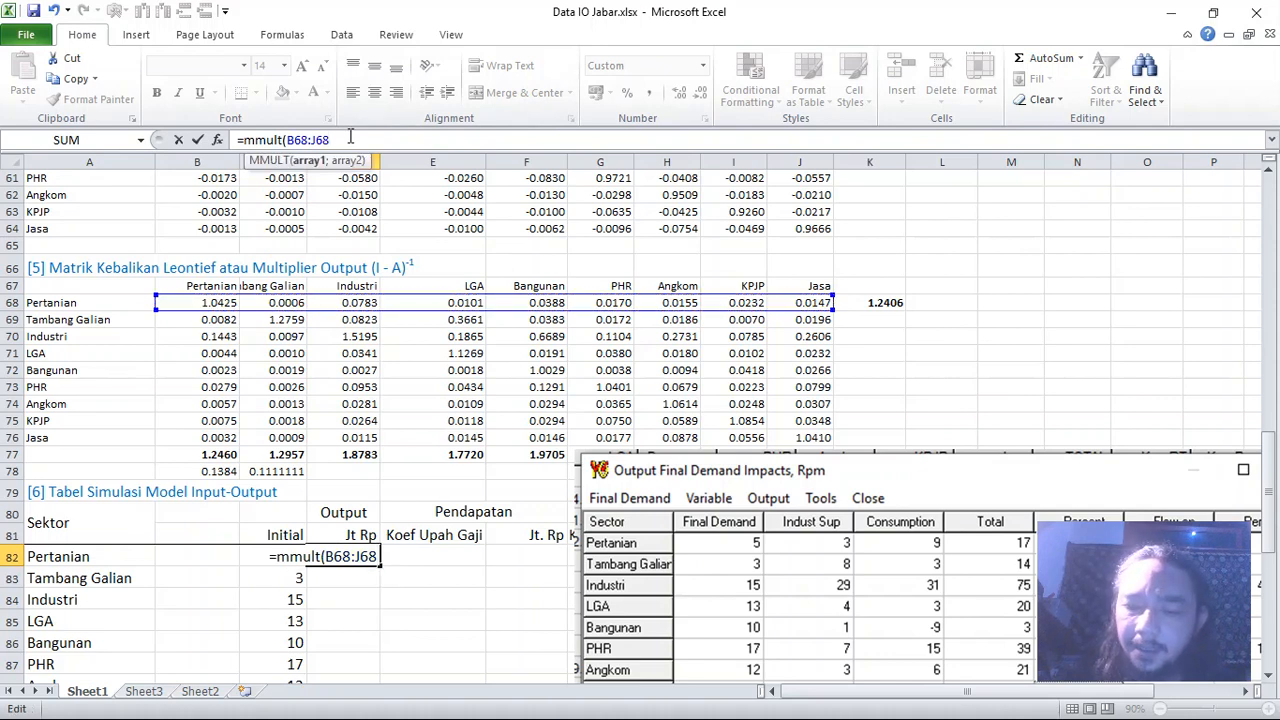
pyautogui.write(';')
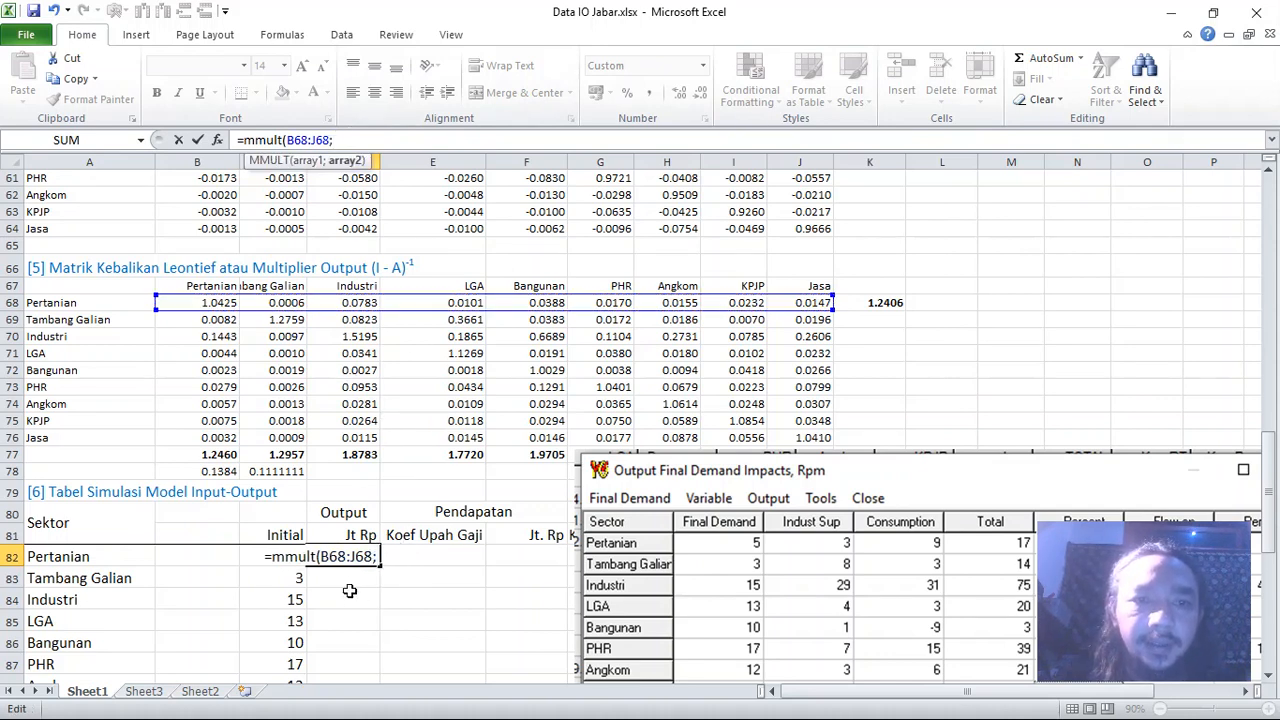
pyautogui.click(282, 605)
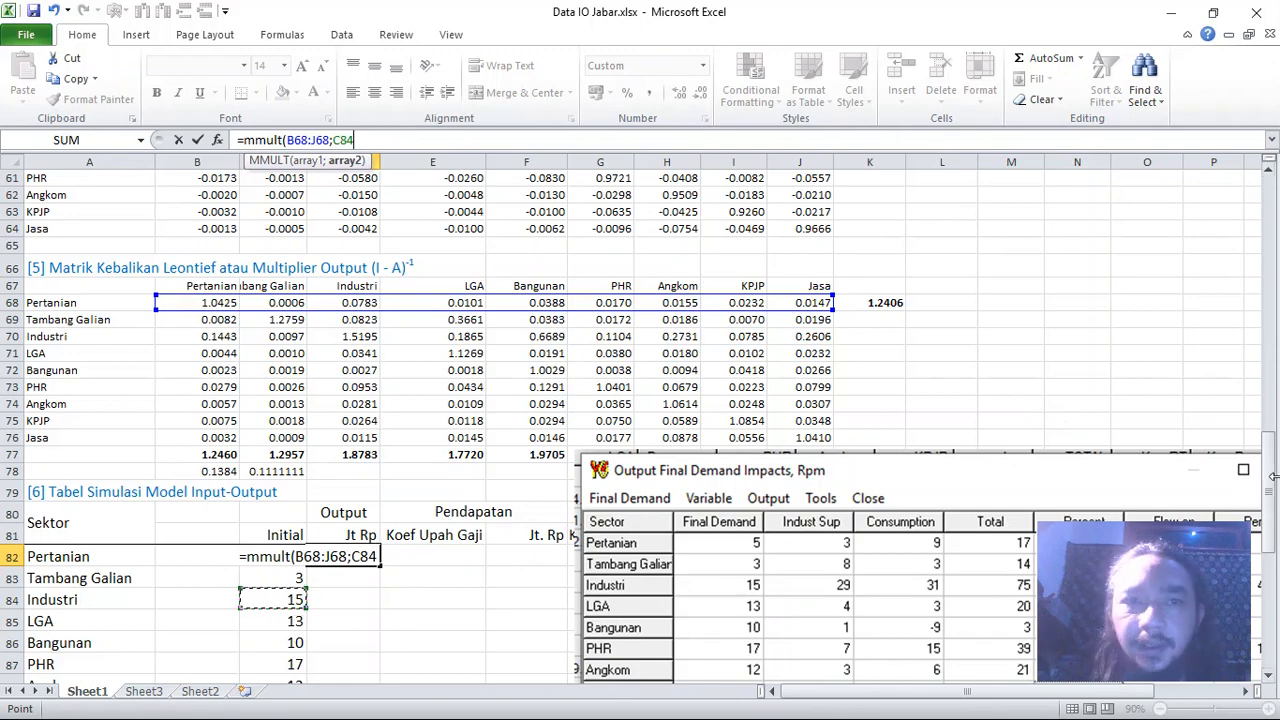
pyautogui.moveTo(1268, 492); pyautogui.dragTo(1266, 585)
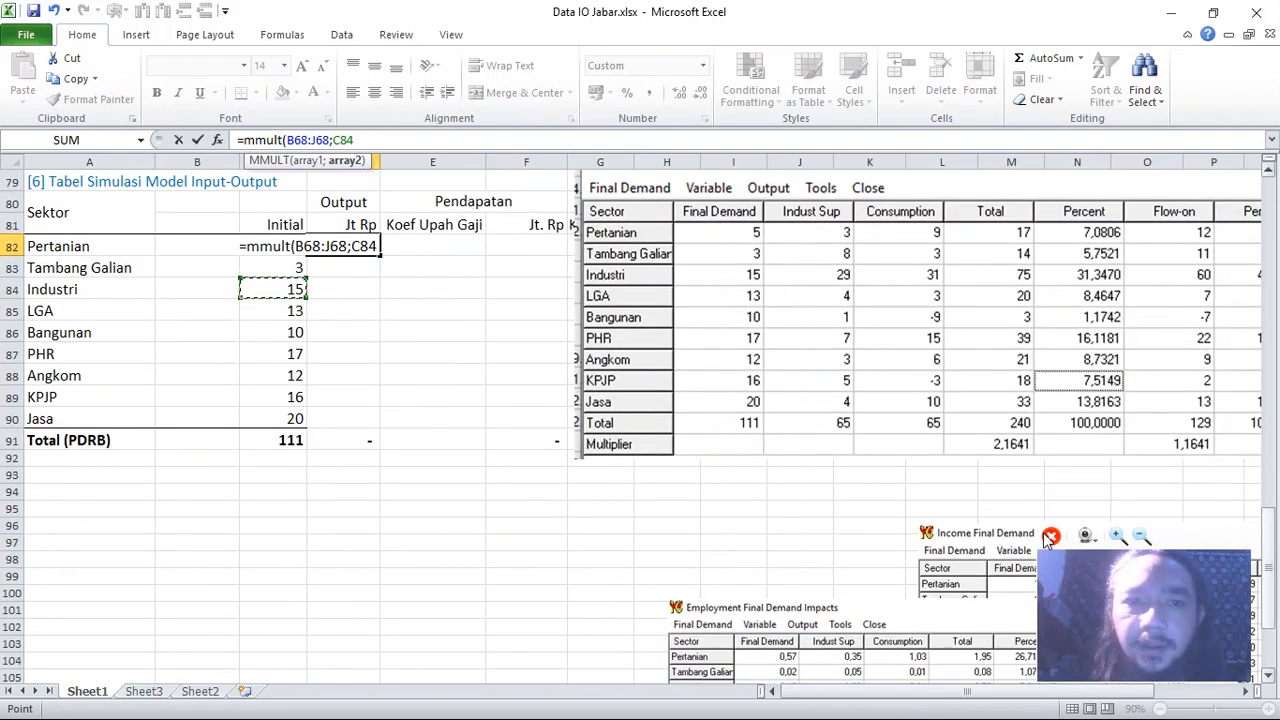
pyautogui.moveTo(300, 415); pyautogui.dragTo(272, 246)
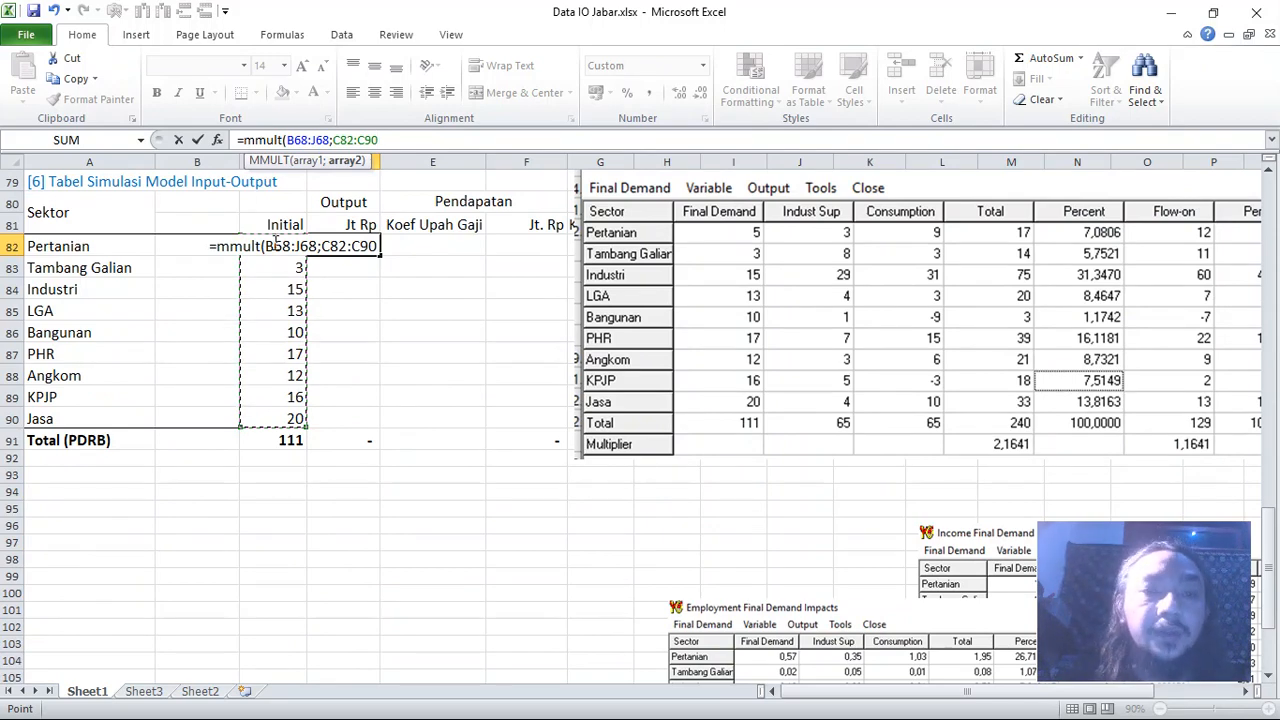
pyautogui.write(')')
pyautogui.press('Return')
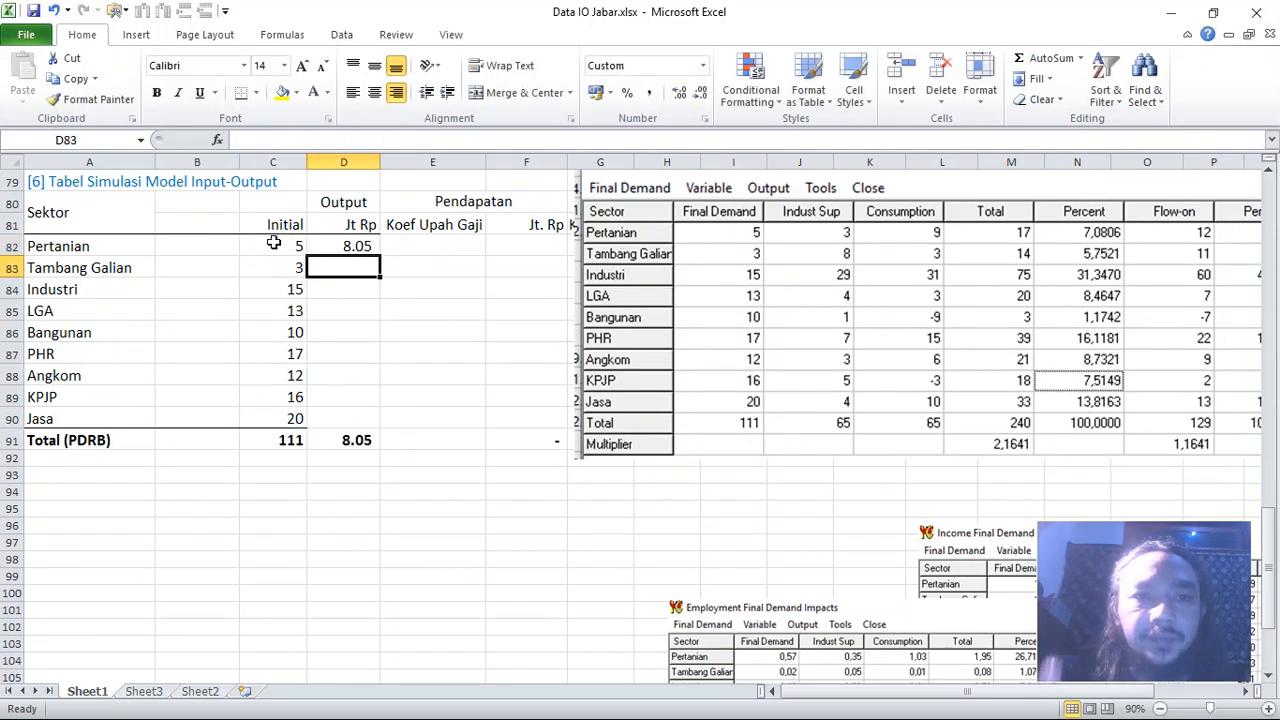
# Step: Check which Leontief matrix rows the other sectors need, and review the shared Initial range C82:C90
pyautogui.click(343, 247)
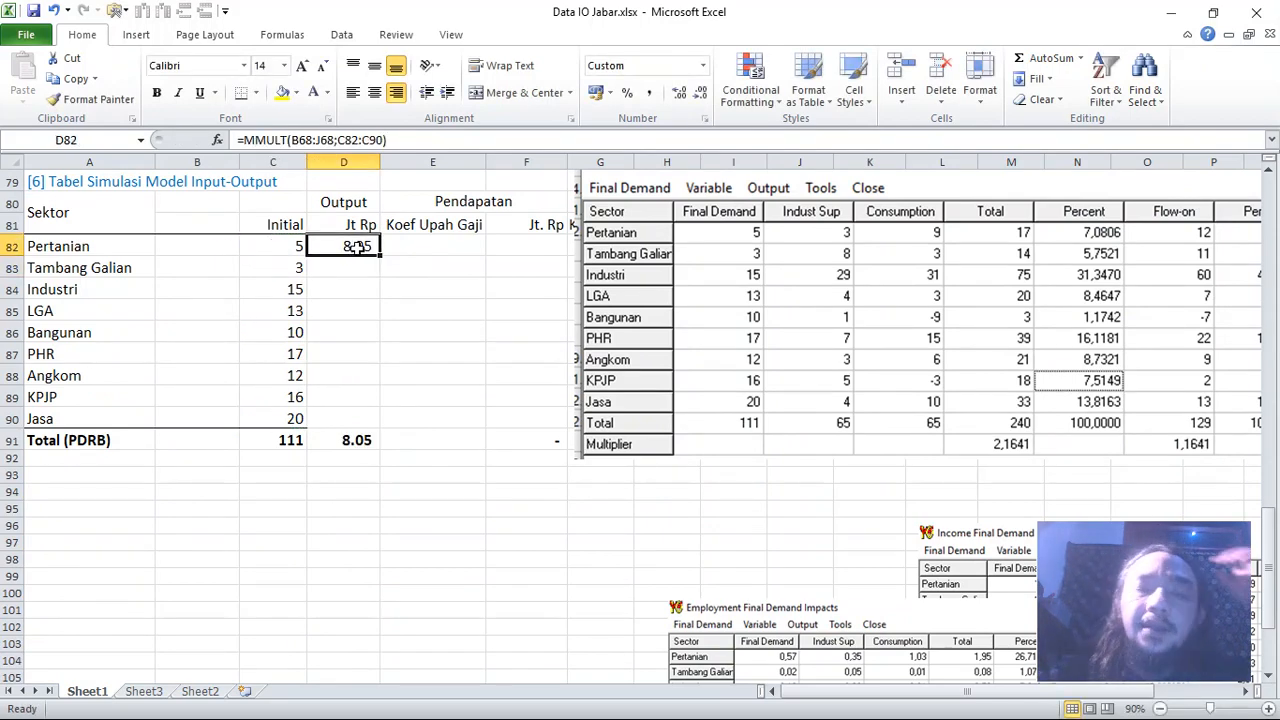
pyautogui.scroll(5, 345, 250)
pyautogui.moveTo(257, 269); pyautogui.dragTo(815, 270)
pyautogui.moveTo(213, 285); pyautogui.dragTo(800, 287)
pyautogui.scroll(-3, 337, 366)
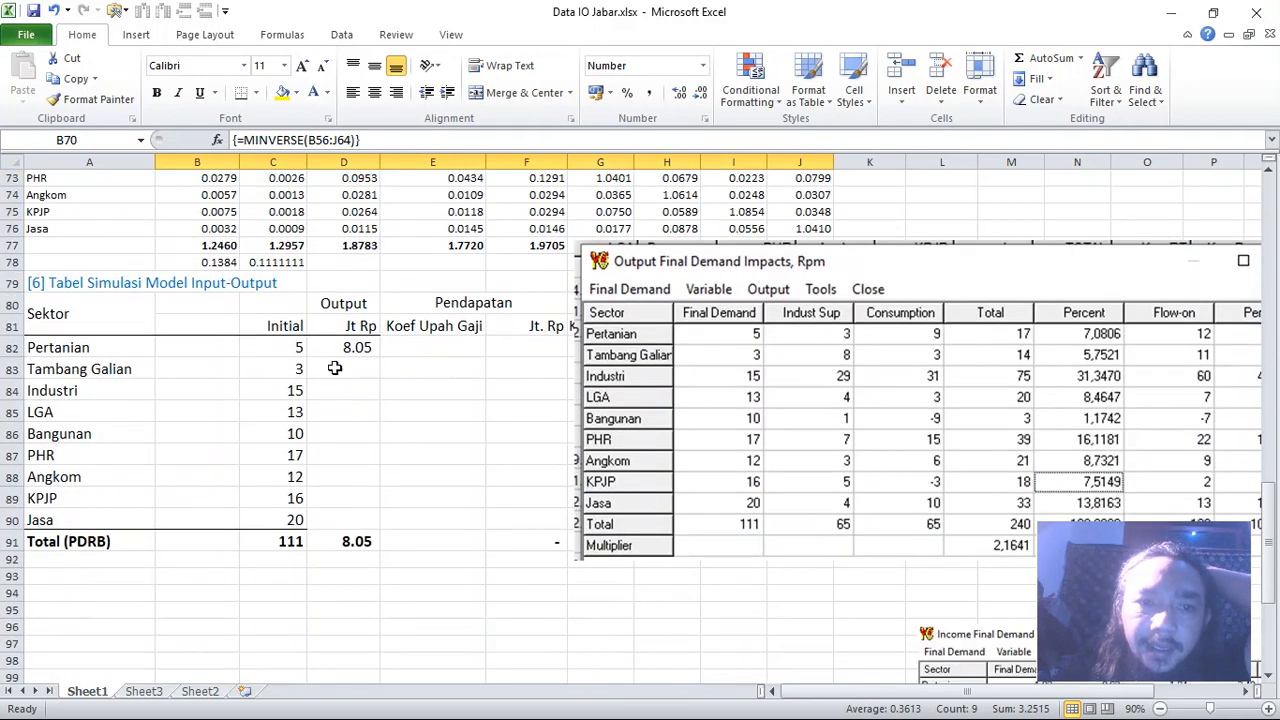
pyautogui.moveTo(288, 347); pyautogui.dragTo(289, 513)
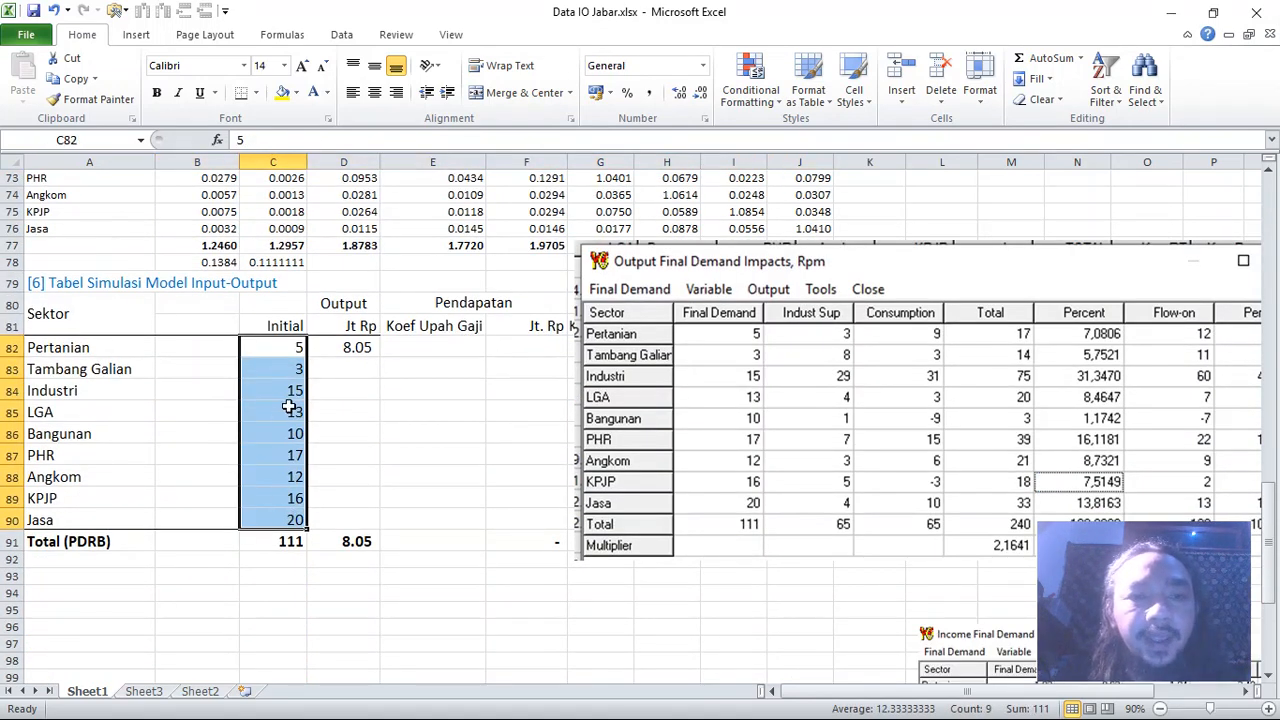
pyautogui.moveTo(268, 347); pyautogui.dragTo(268, 520)
# Step: Make the Initial range absolute in the D82 formula so it reads =MMULT(B68:J68;$C$82:$C$90)
pyautogui.click(340, 347)
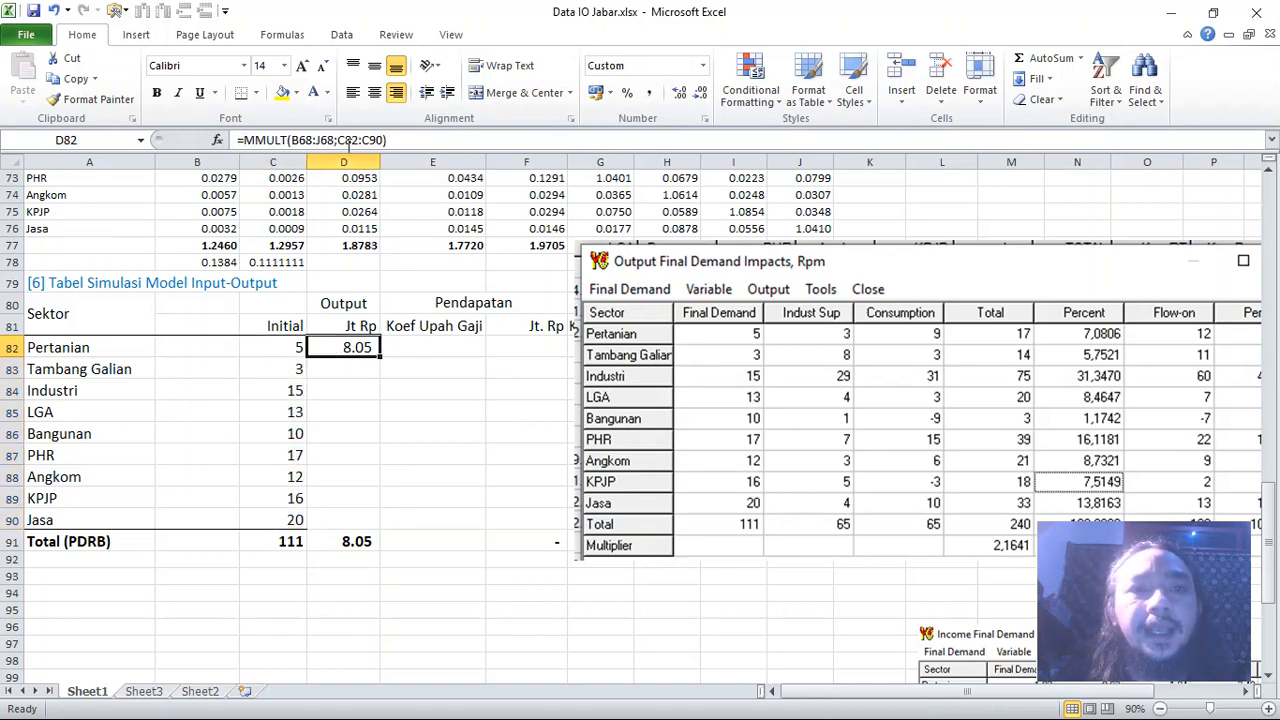
pyautogui.click(350, 140)
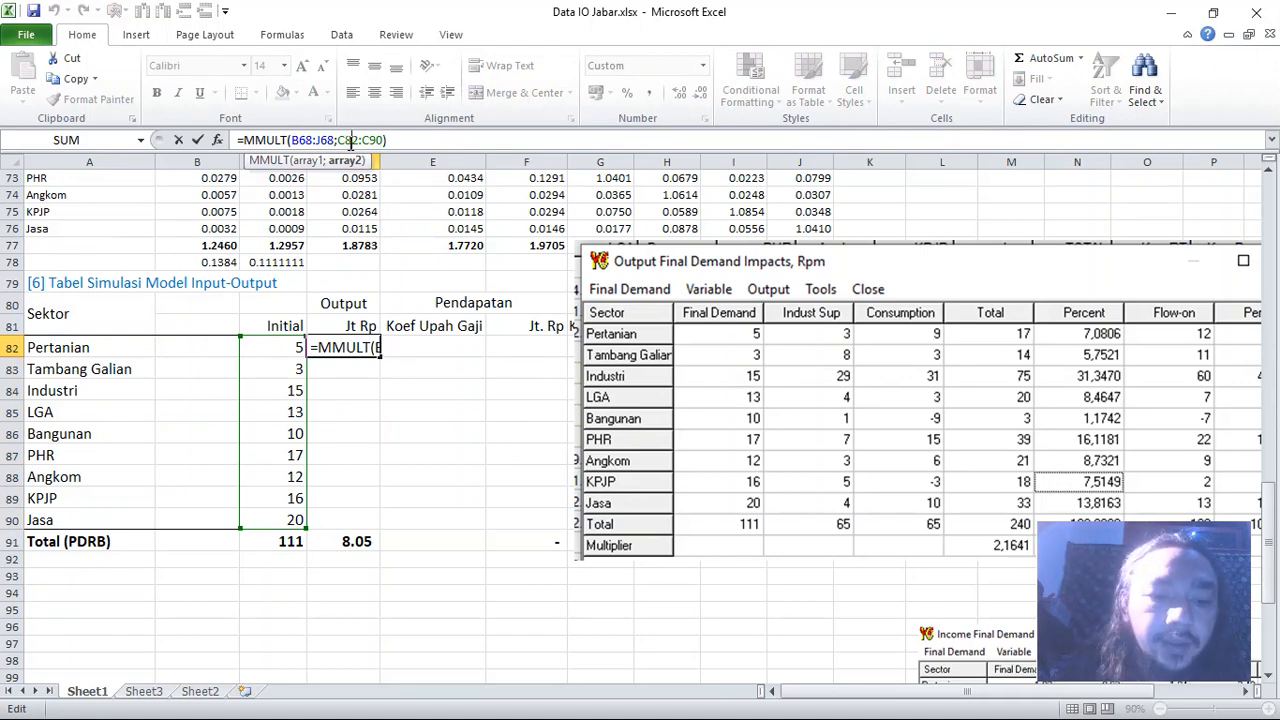
pyautogui.press('F4')
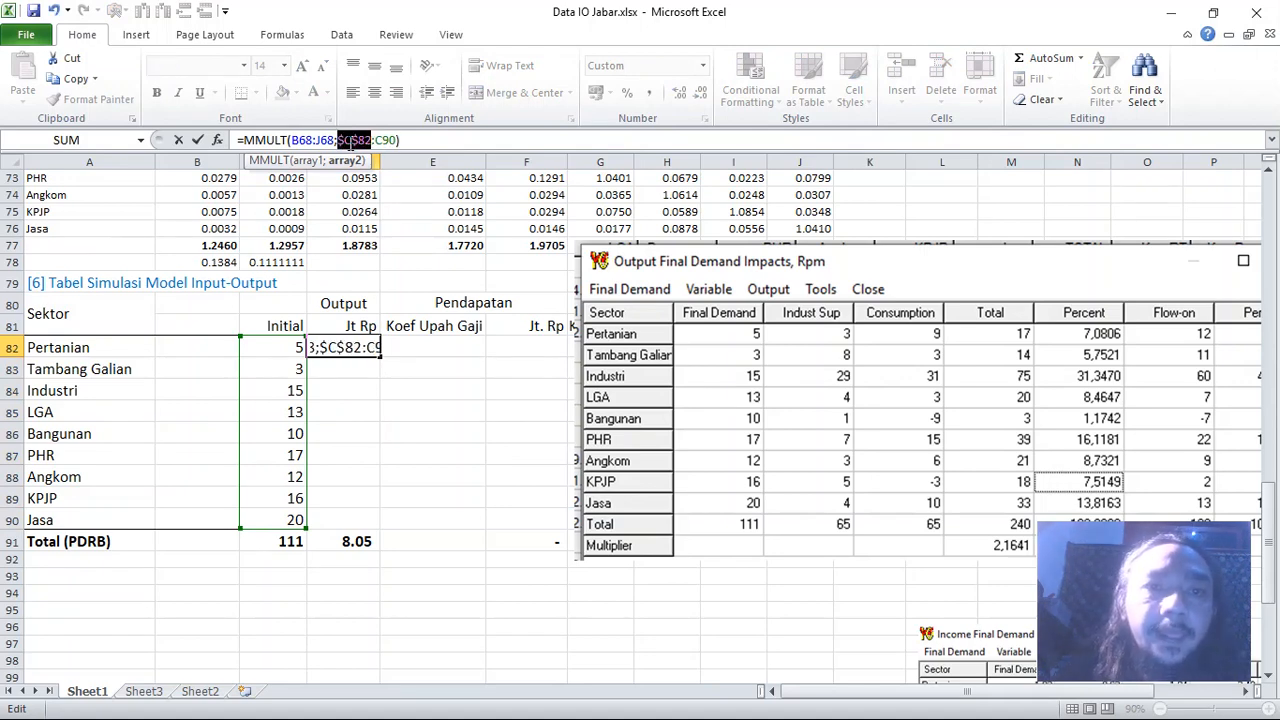
pyautogui.click(384, 140)
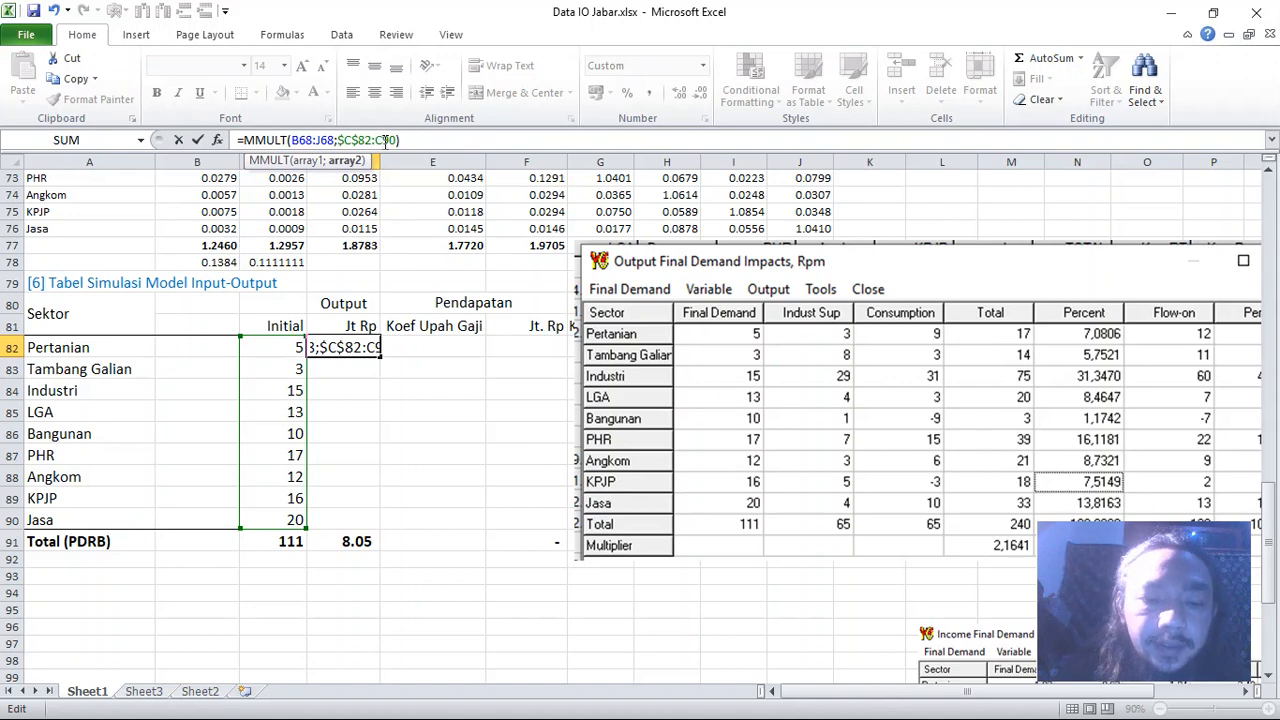
pyautogui.press('F4')
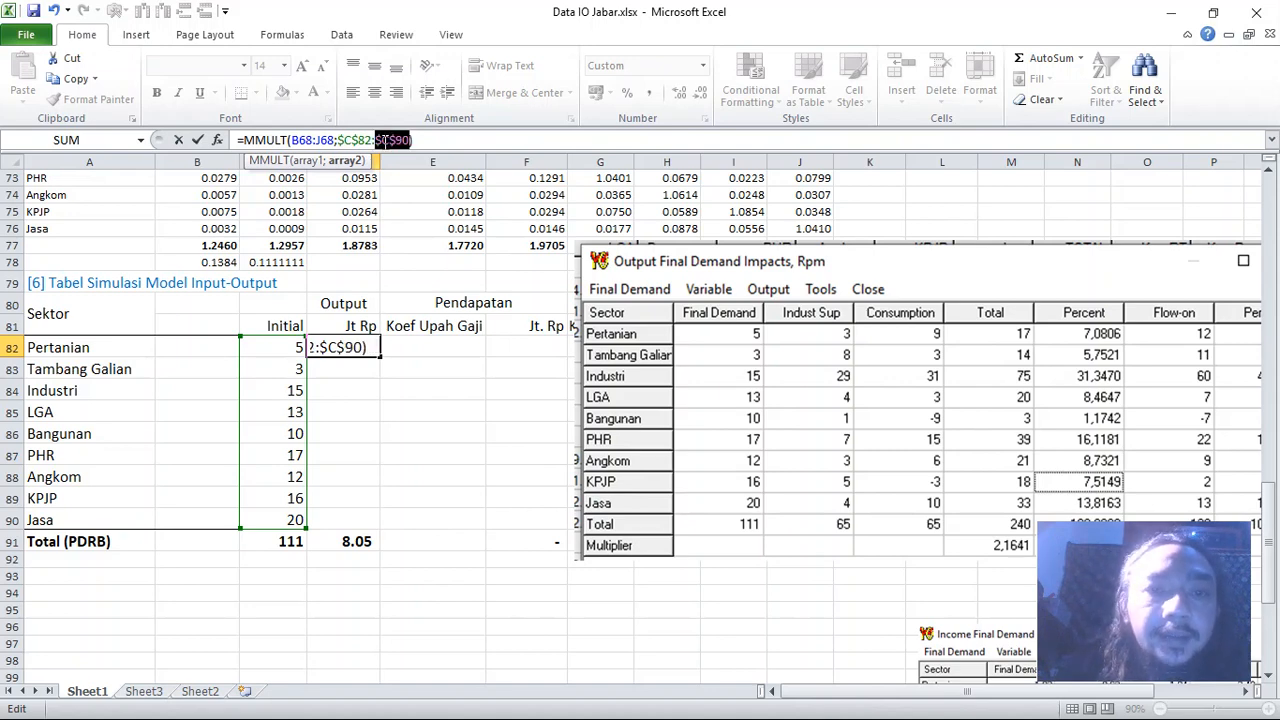
pyautogui.press('Return')
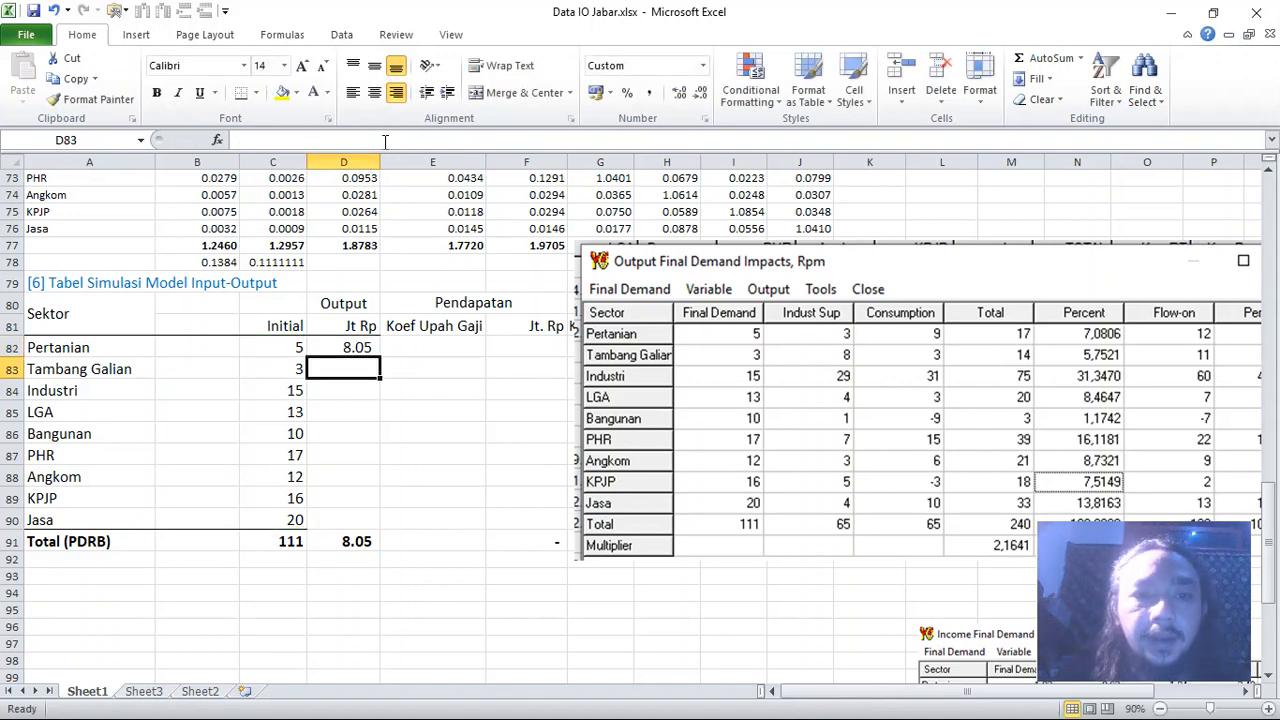
# Step: Fill the Output formula from D82 down to D90 for the remaining sectors
pyautogui.click(360, 347)
pyautogui.moveTo(378, 357); pyautogui.dragTo(382, 528)
pyautogui.click(442, 516)
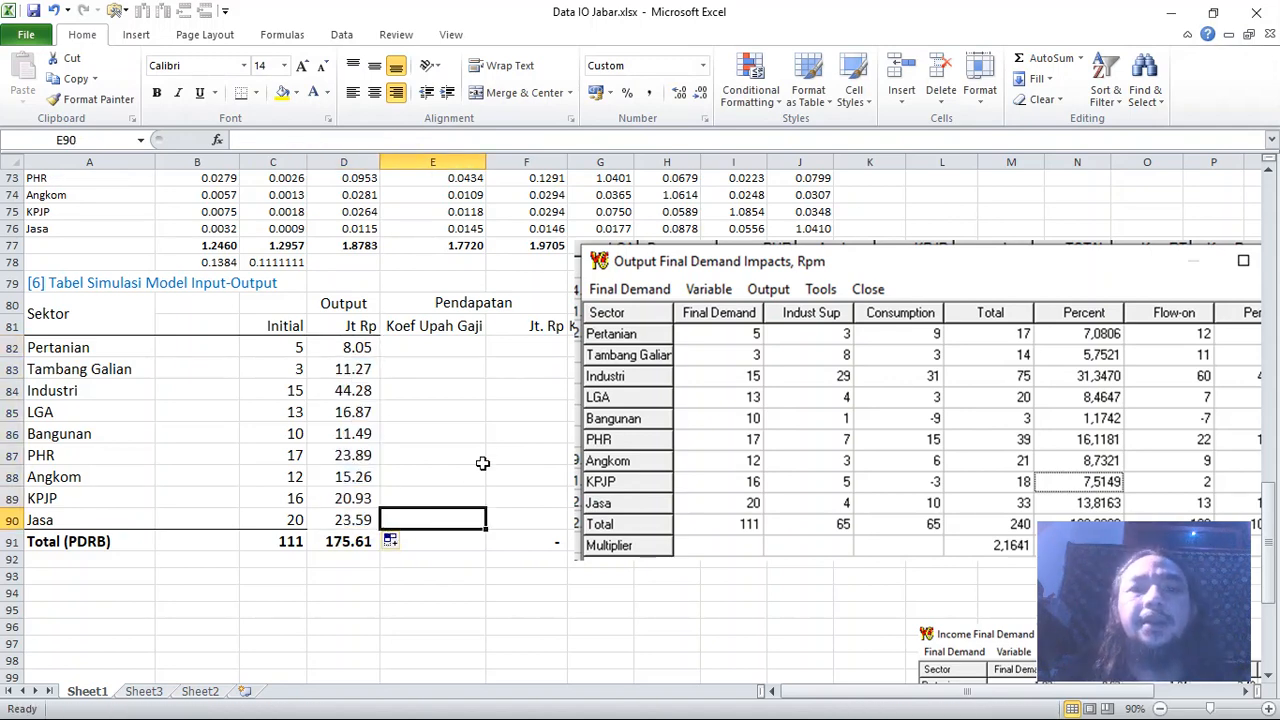
# Step: Compare the Output values in D82:D90 with the Output Final Demand Impacts picture
pyautogui.click(355, 353)
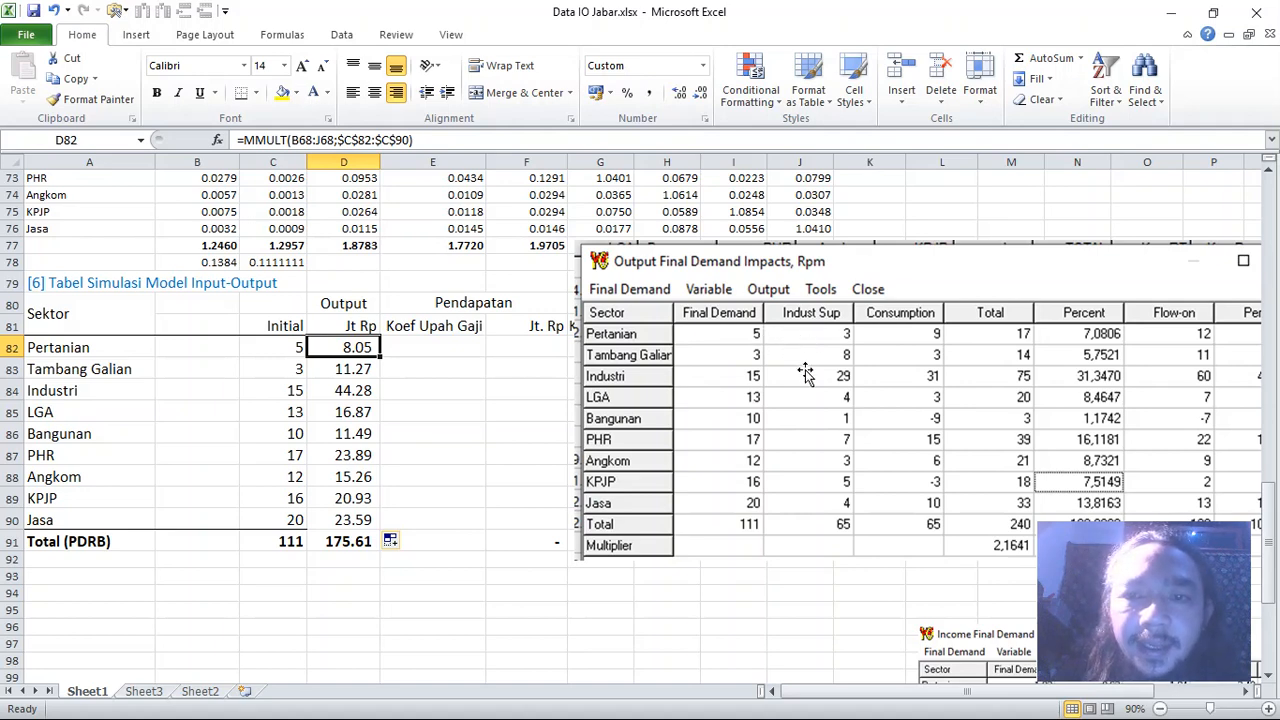
pyautogui.click(342, 371)
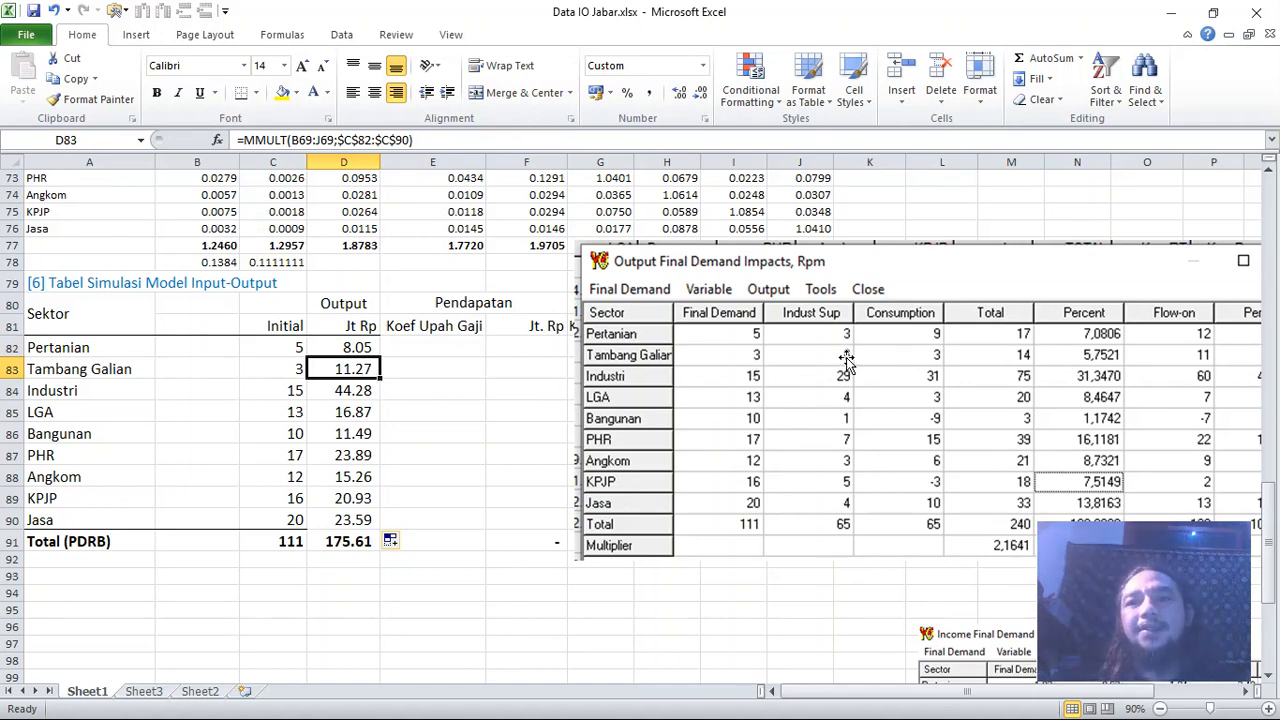
pyautogui.click(366, 398)
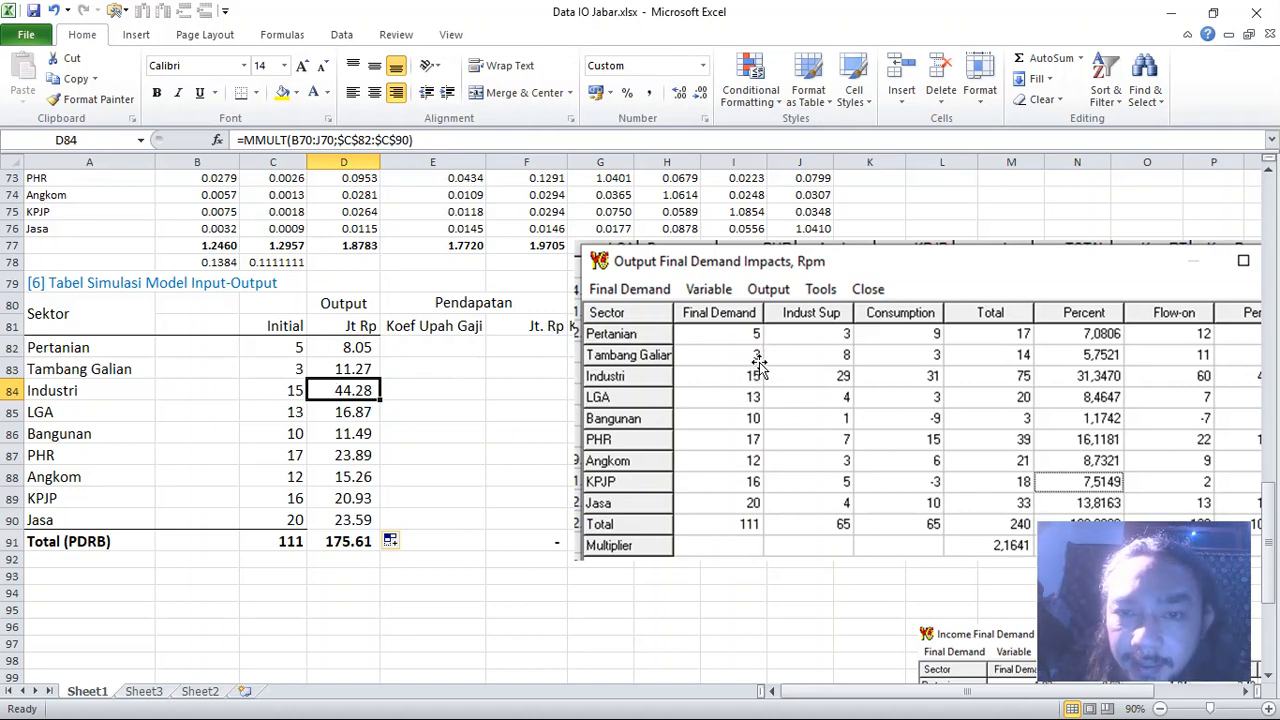
pyautogui.moveTo(359, 347); pyautogui.dragTo(358, 521)
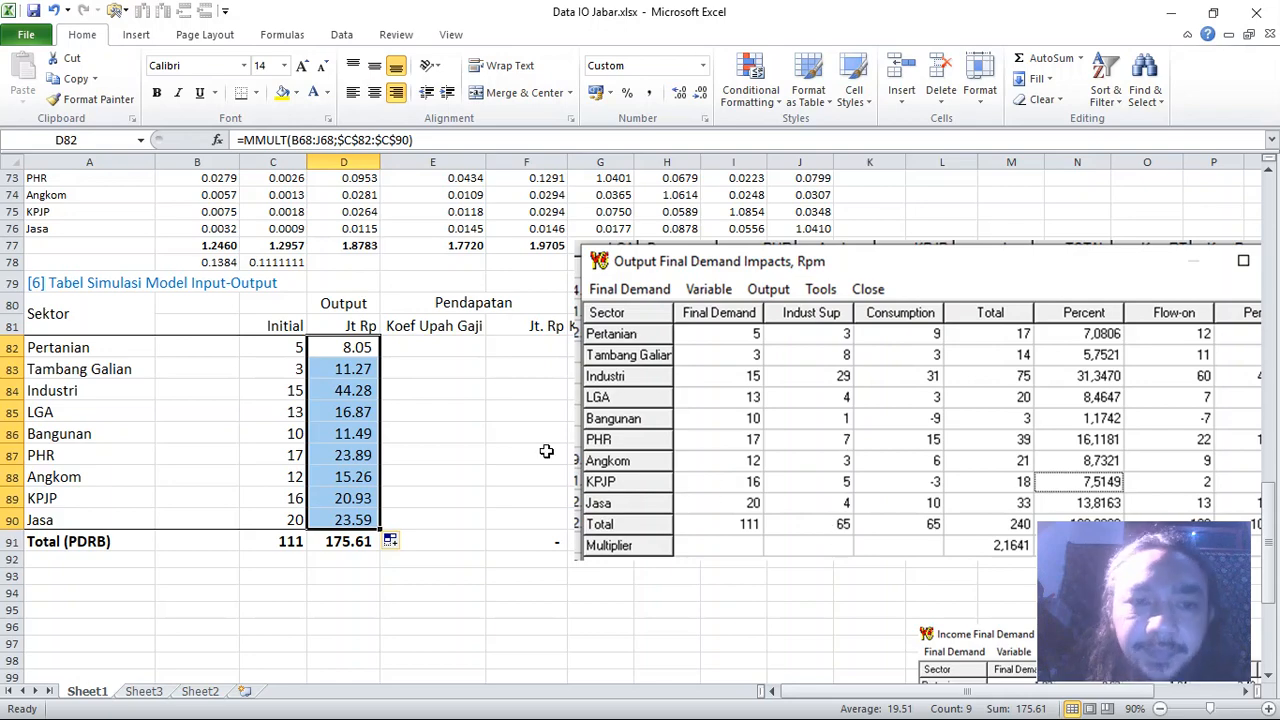
# Step: Move the Output Final Demand Impacts picture below the simulation table, clear of its Pendapatan and Tenaga Kerja columns
pyautogui.moveTo(740, 262); pyautogui.dragTo(134, 608)
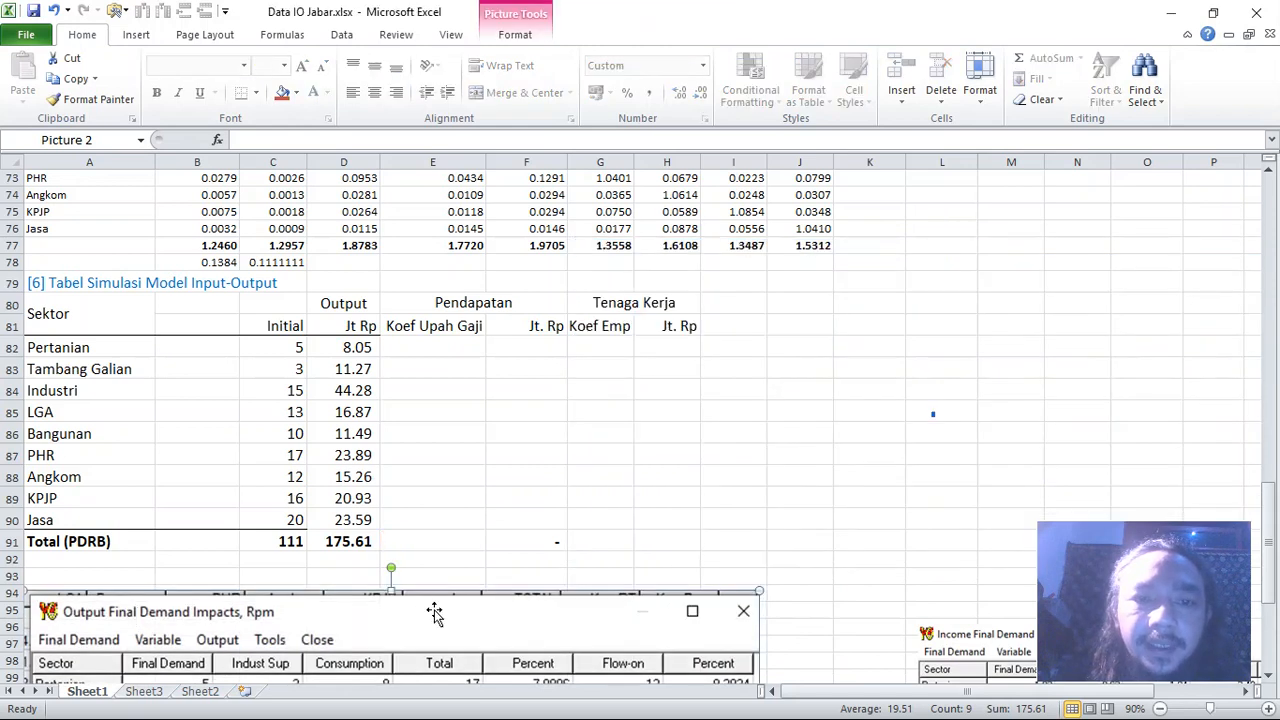
pyautogui.moveTo(405, 610); pyautogui.dragTo(405, 634)
pyautogui.click(469, 345)
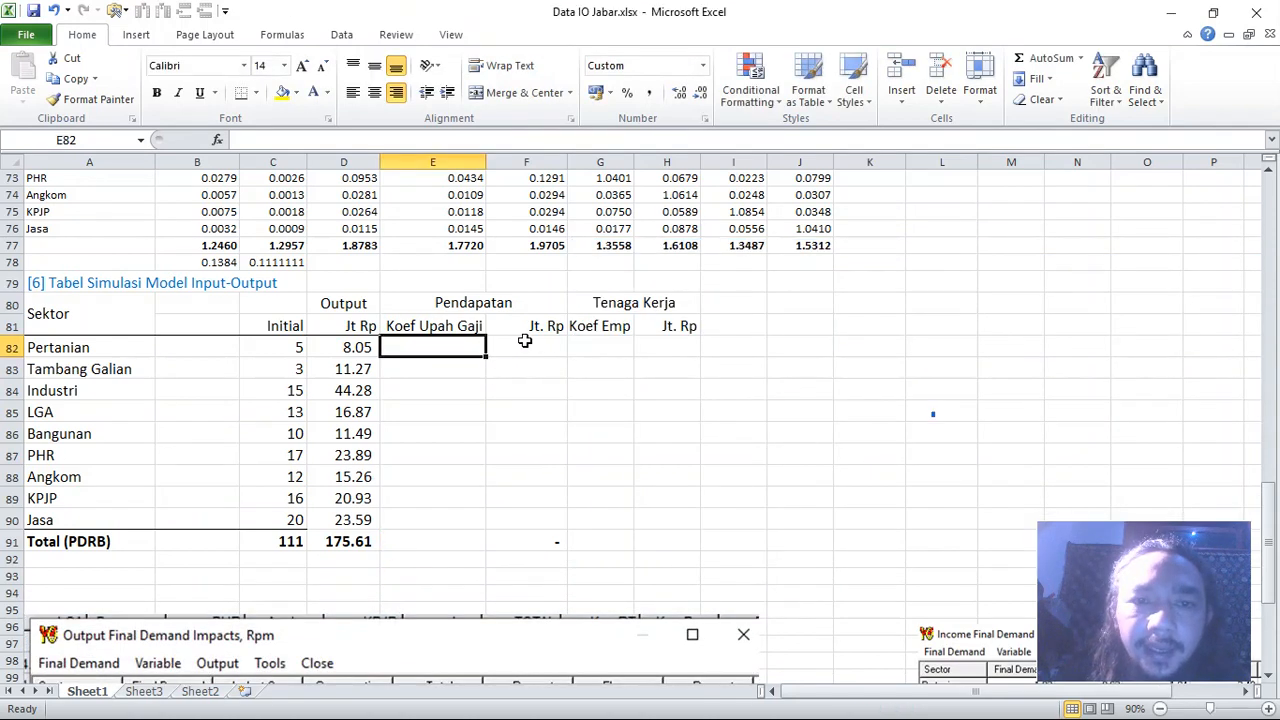
# Step: Copy the UpahGaji coefficients of all nine sectors, B35:J35, from the Koefisien Teknis table for the Koef Upah Gaji column
pyautogui.click(528, 347)
pyautogui.moveTo(440, 347); pyautogui.dragTo(446, 508)
pyautogui.click(462, 325)
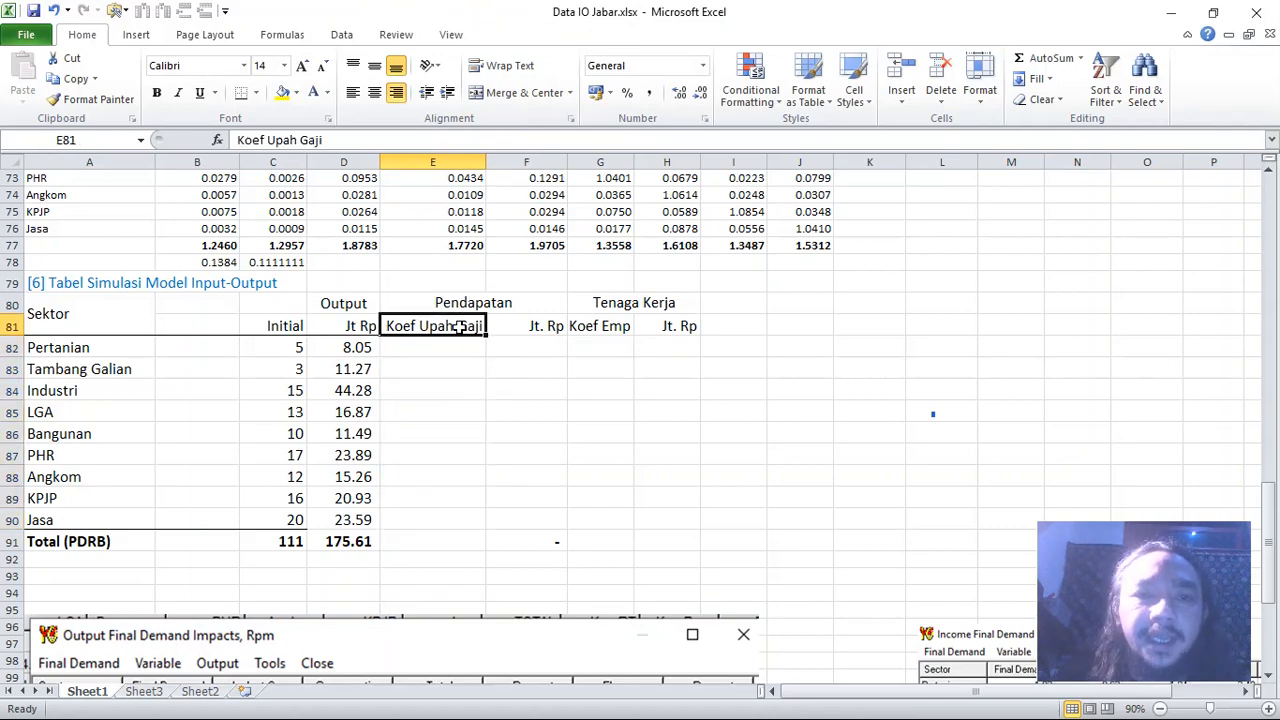
pyautogui.scroll(1, 416, 356)
pyautogui.scroll(19, 416, 356)
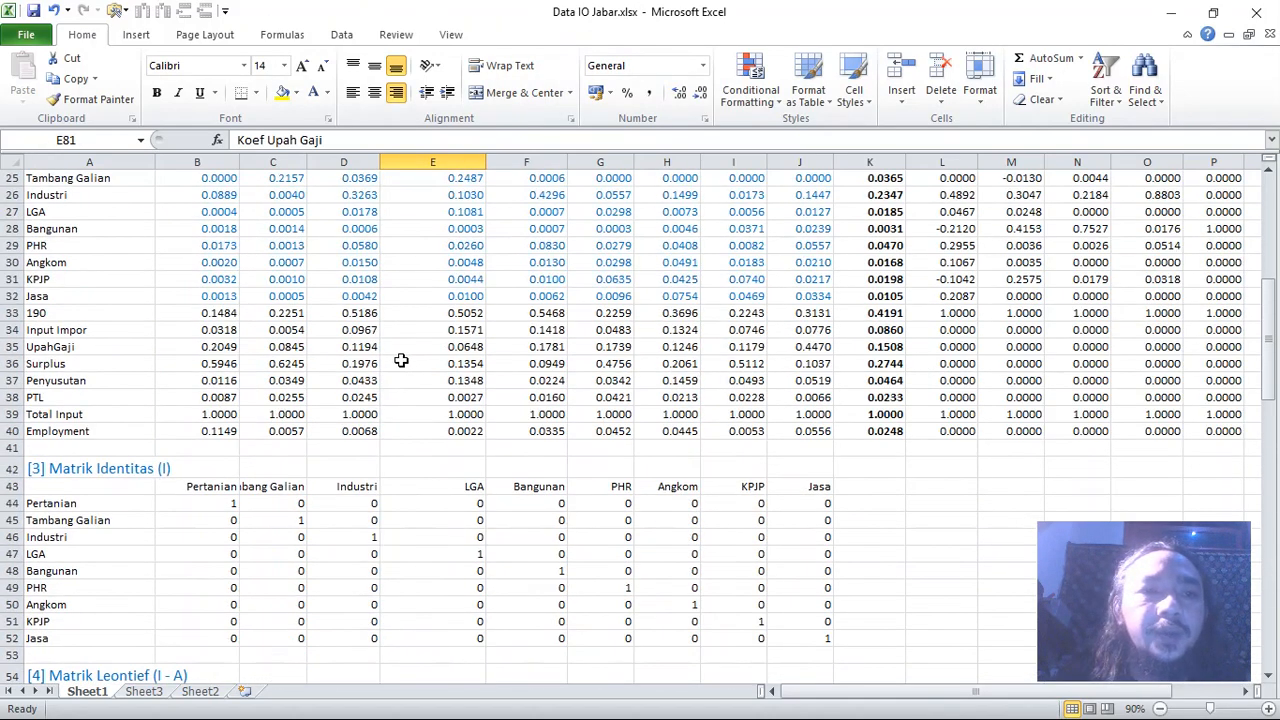
pyautogui.scroll(-4, 212, 364)
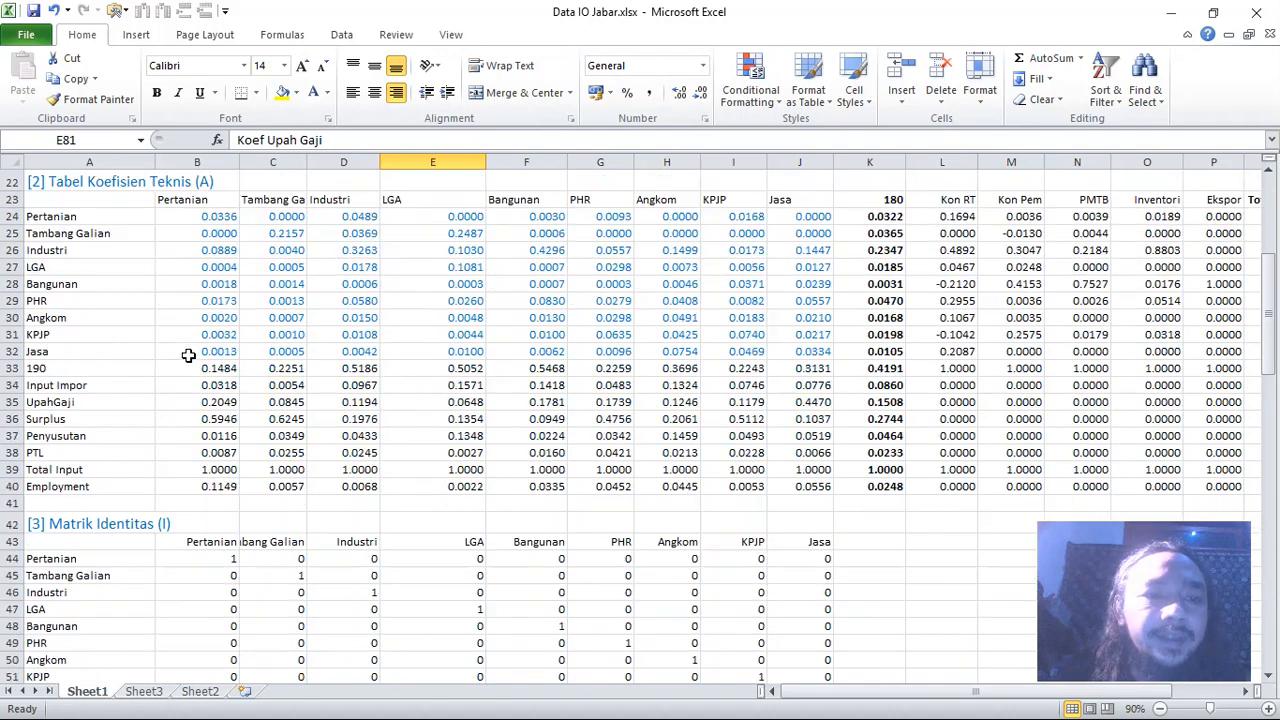
pyautogui.click(93, 347)
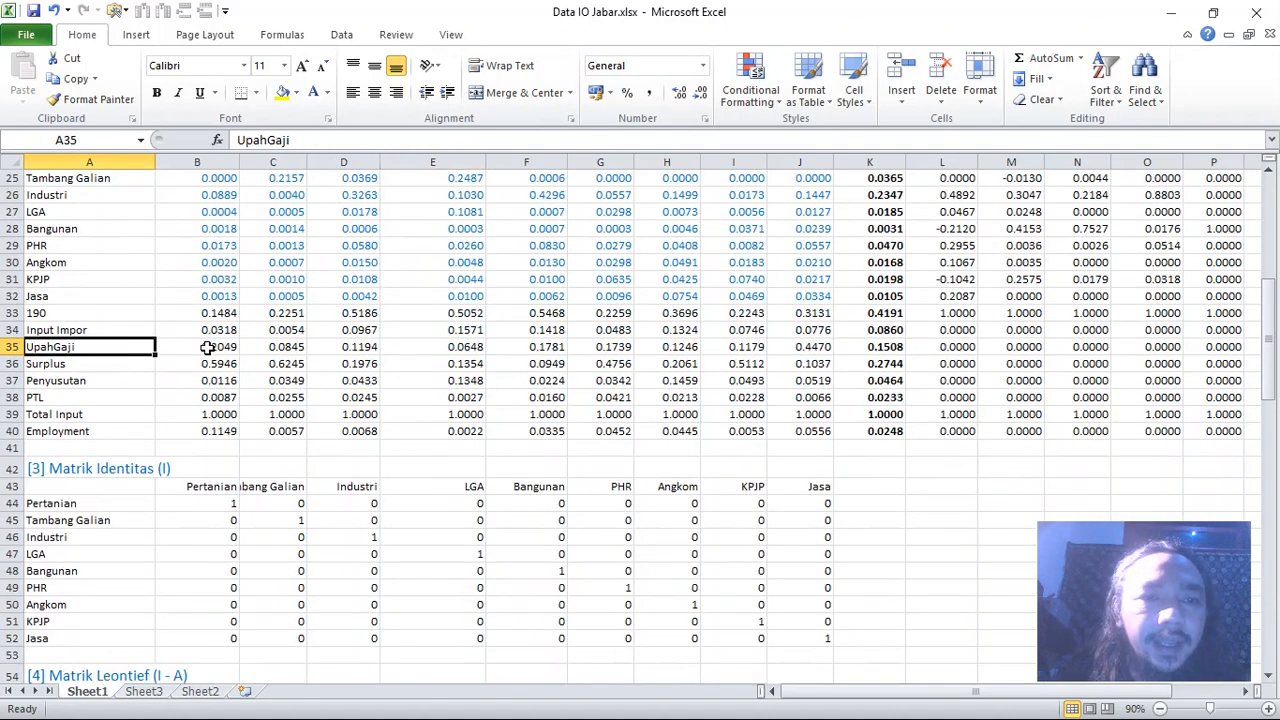
pyautogui.moveTo(202, 347); pyautogui.dragTo(797, 344)
pyautogui.scroll(2, 797, 344)
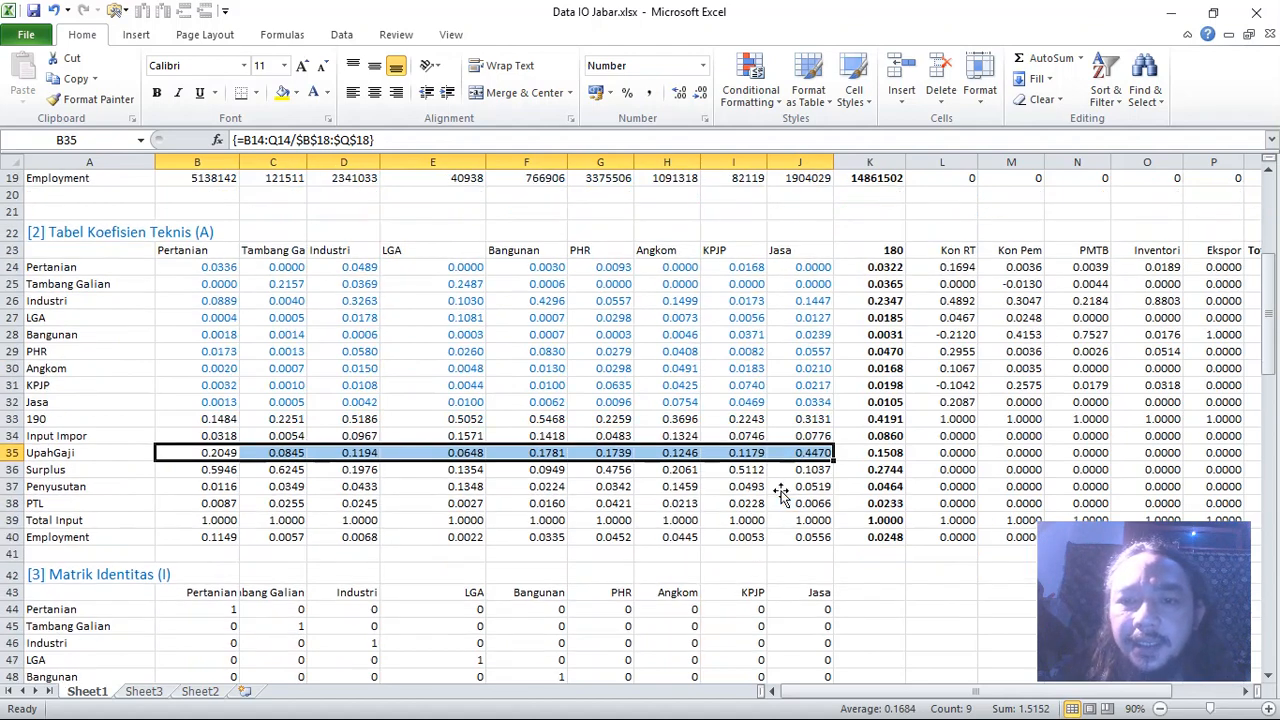
pyautogui.hotkey('ctrl', 'c')
# Step: Paste the copied UpahGaji coefficients as transposed values into E82:E90 of the simulation table
pyautogui.scroll(-16, 468, 373)
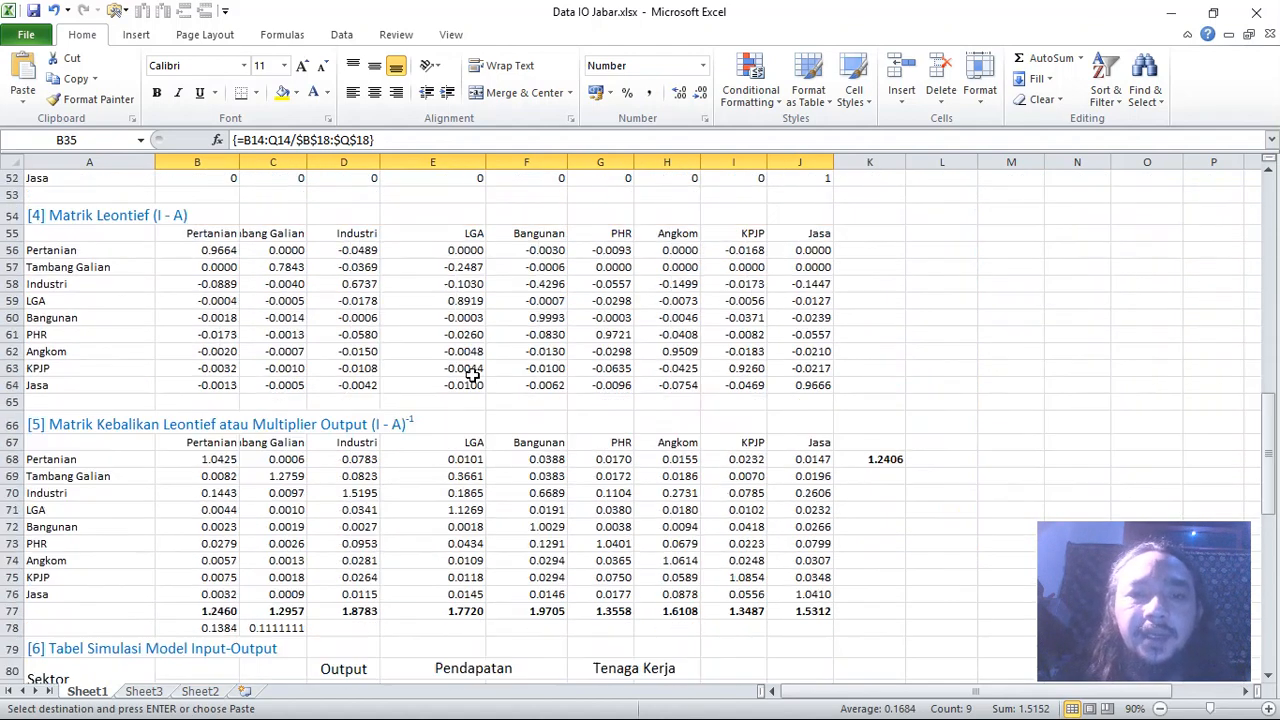
pyautogui.scroll(-2, 468, 373)
pyautogui.click(441, 344)
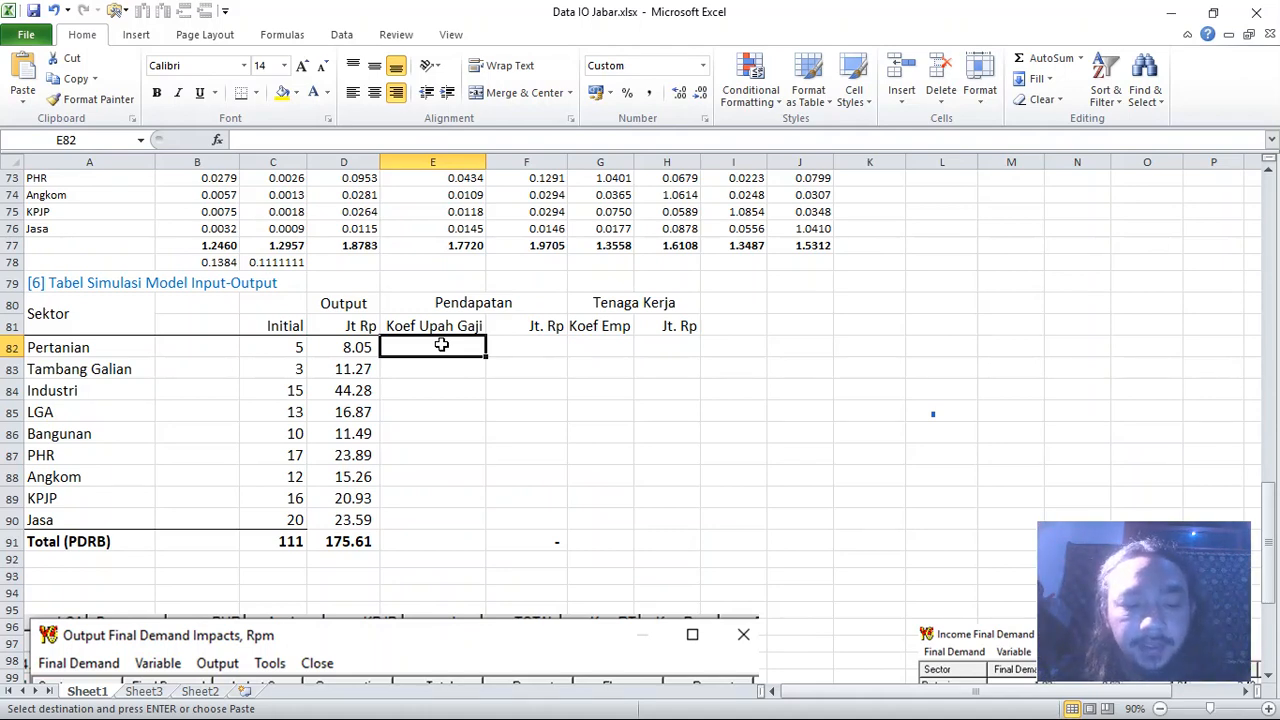
pyautogui.press('alt')
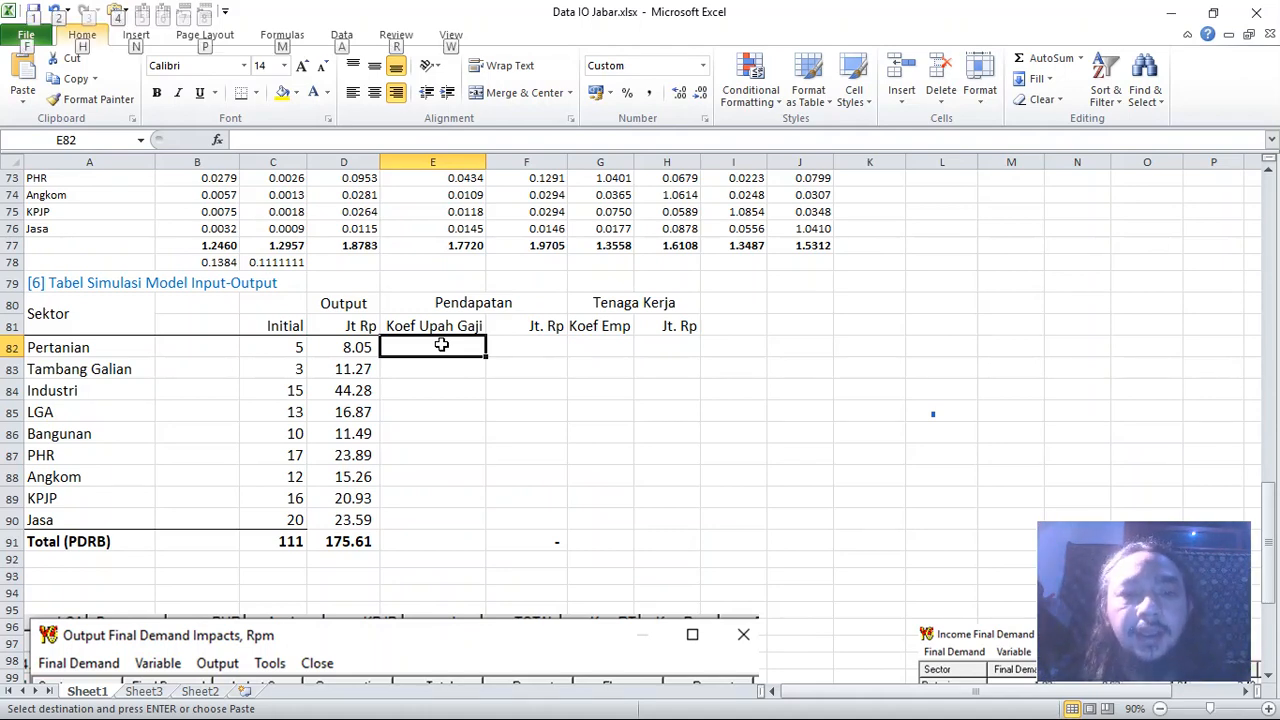
pyautogui.press('e')
pyautogui.press('s')
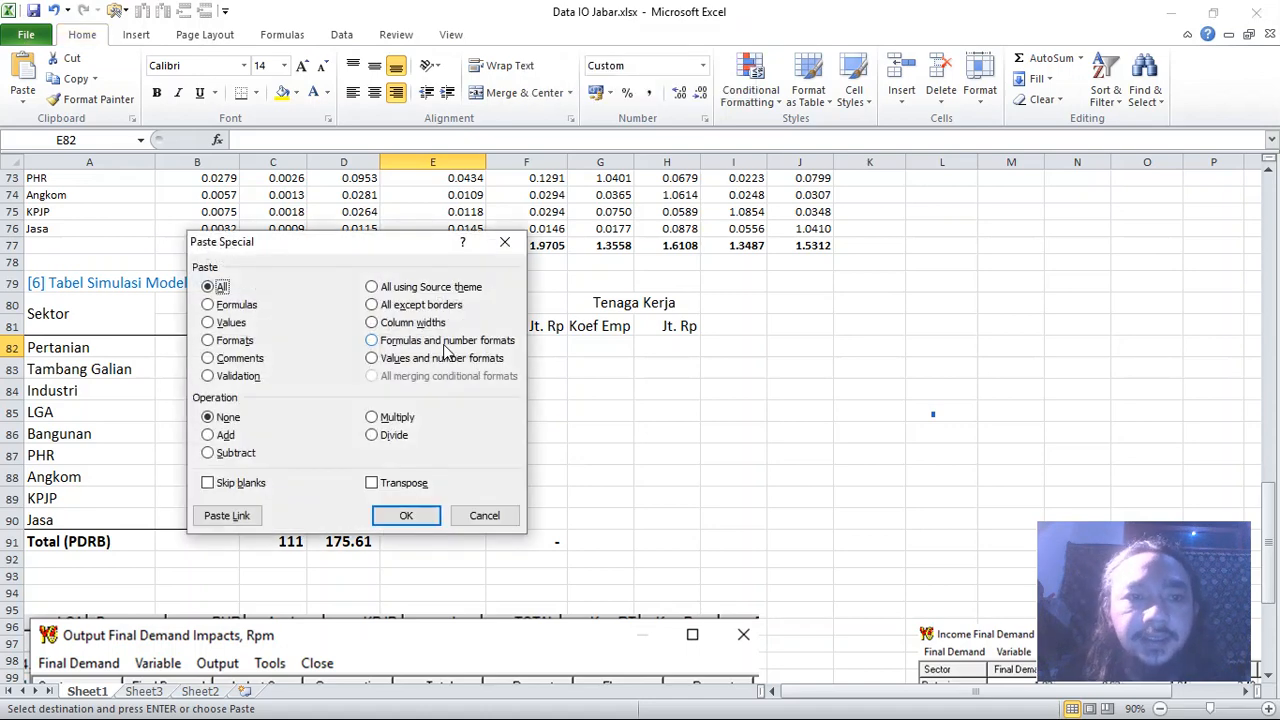
pyautogui.click(232, 323)
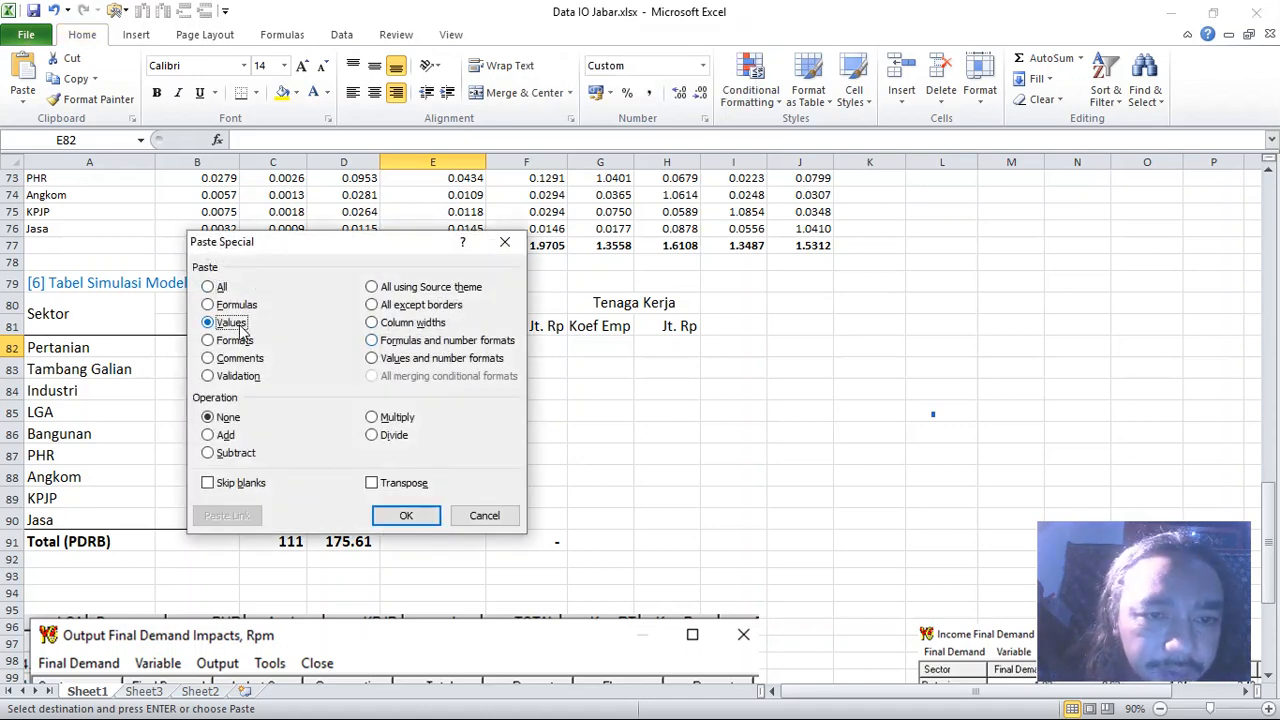
pyautogui.click(420, 516)
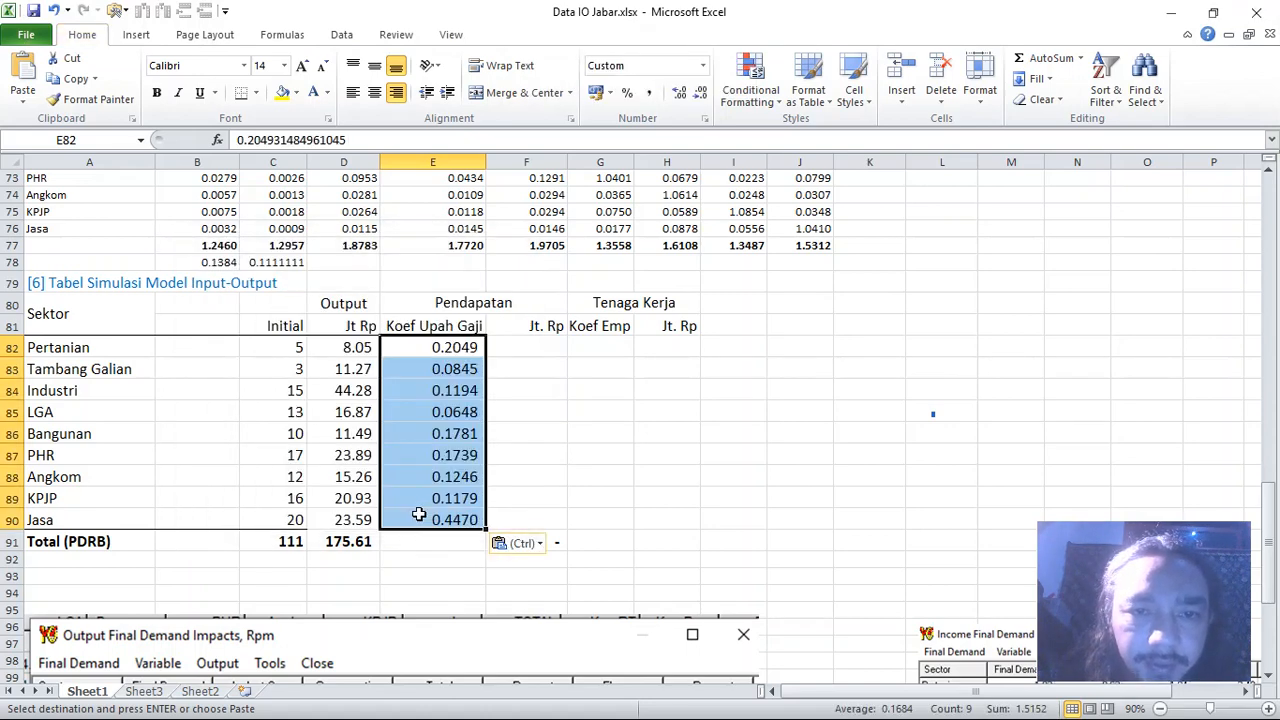
pyautogui.click(553, 499)
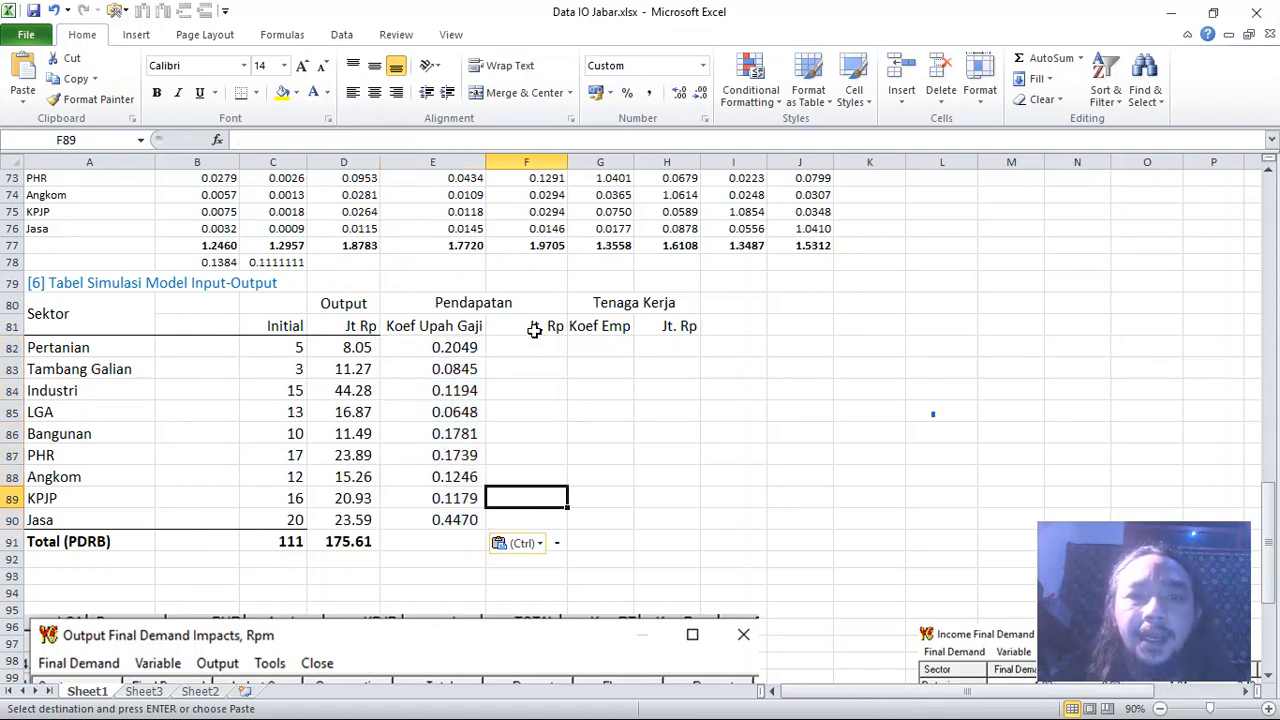
# Step: Enter the formula =D82*E82 in F82 to calculate the Pertanian income impact
pyautogui.click(540, 349)
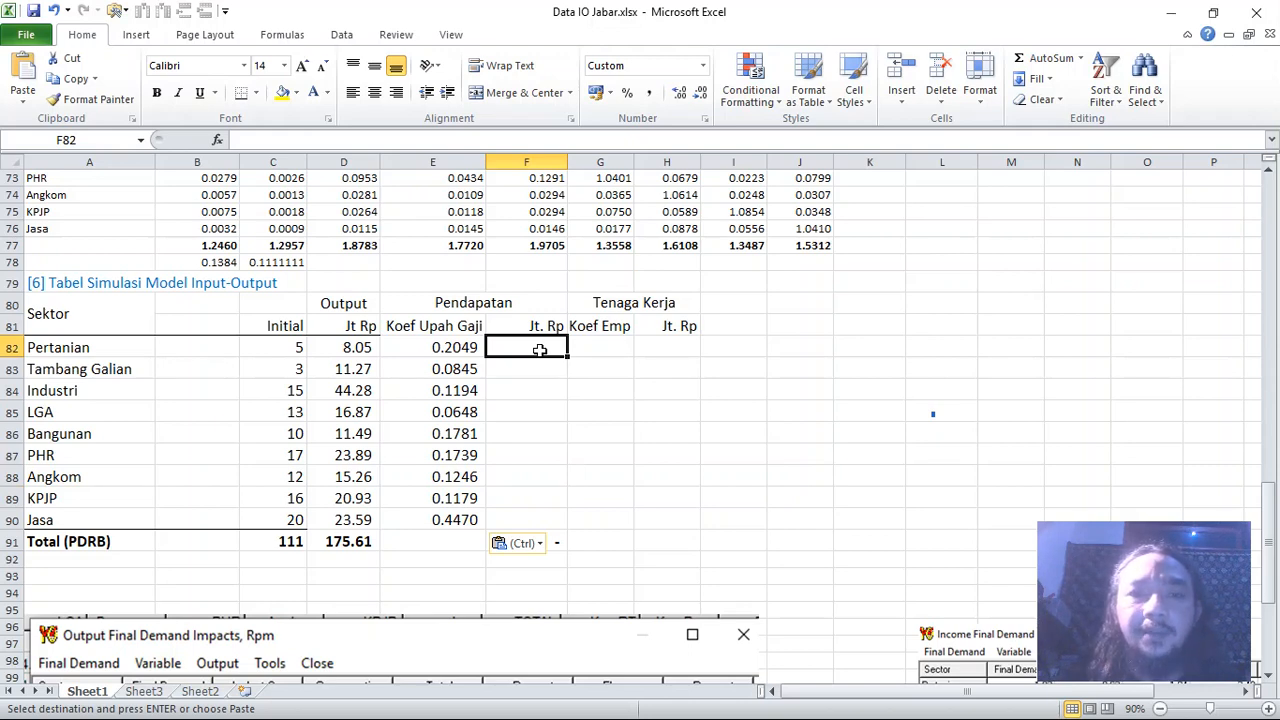
pyautogui.write('=')
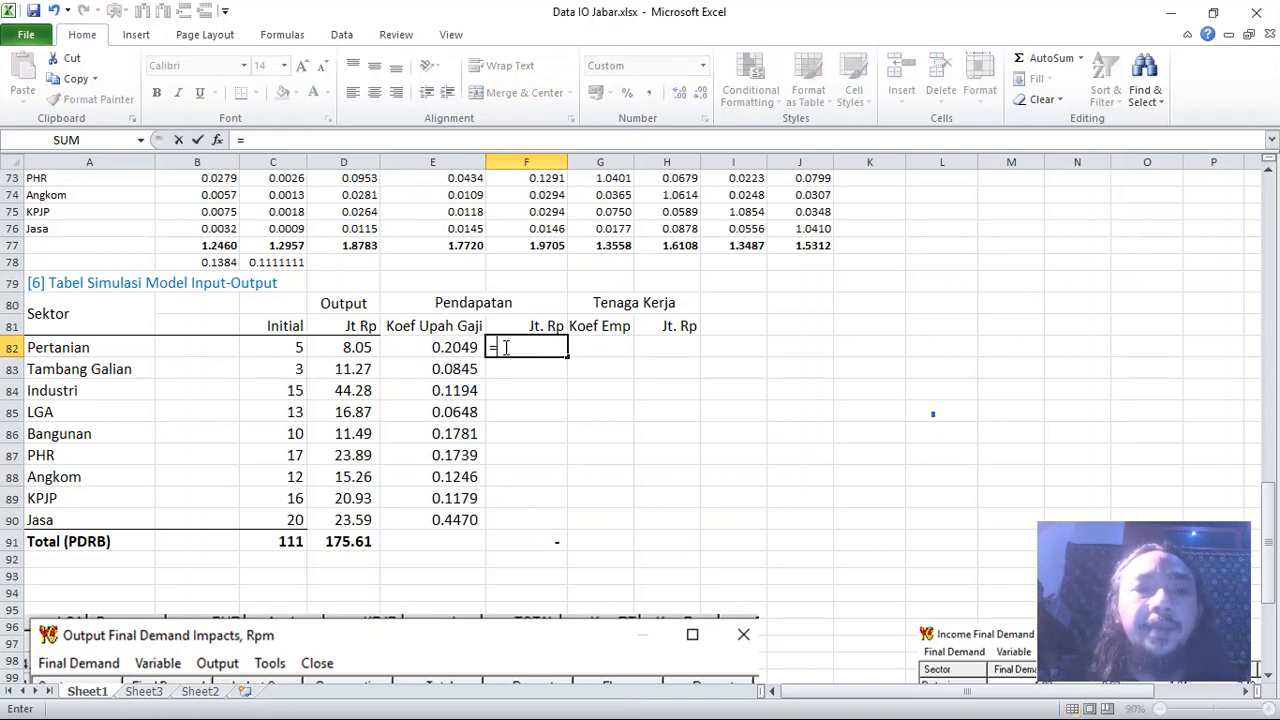
pyautogui.click(344, 347)
pyautogui.write('*')
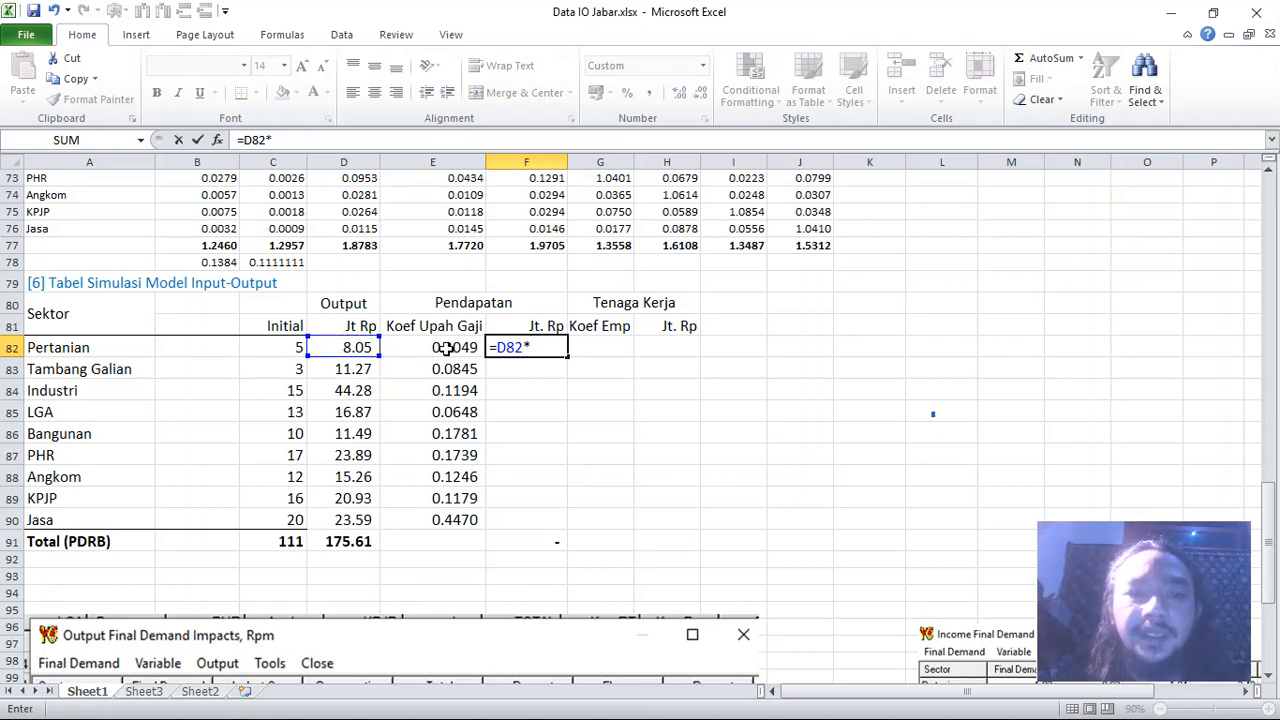
pyautogui.click(447, 347)
pyautogui.press('Return')
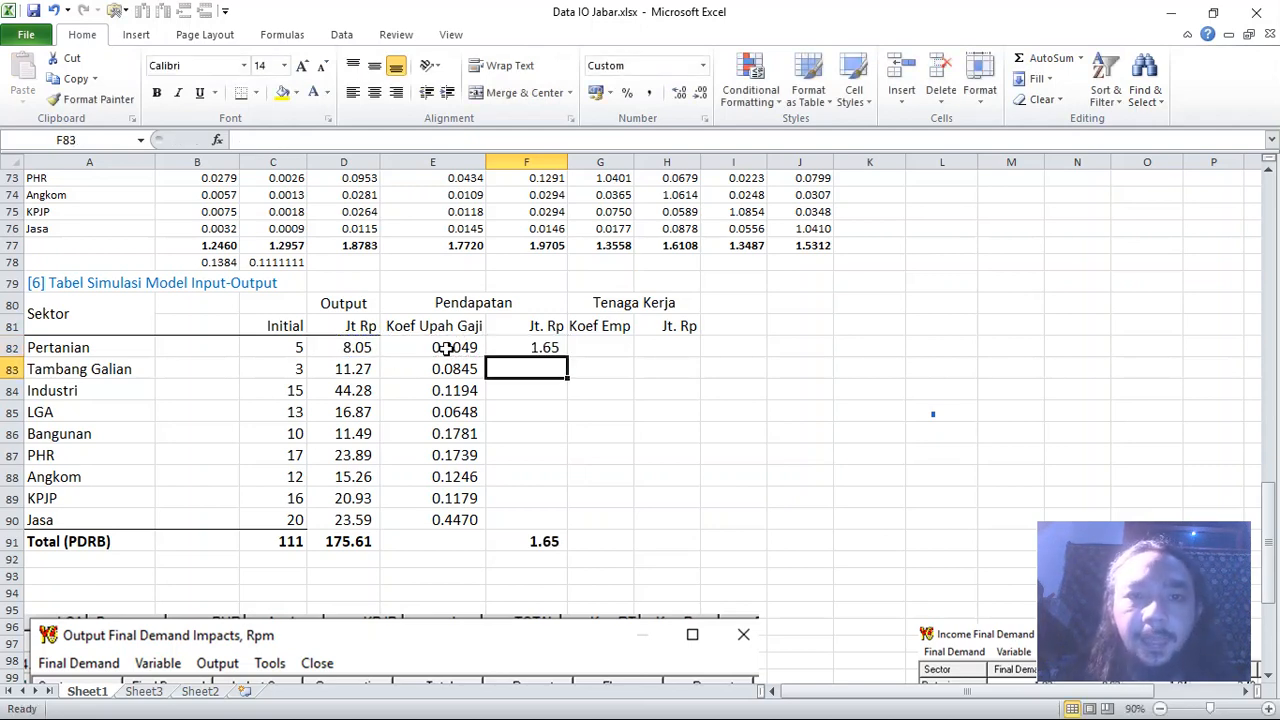
# Step: Fill the income formula from F82 down to F90 for the remaining sectors
pyautogui.click(528, 345)
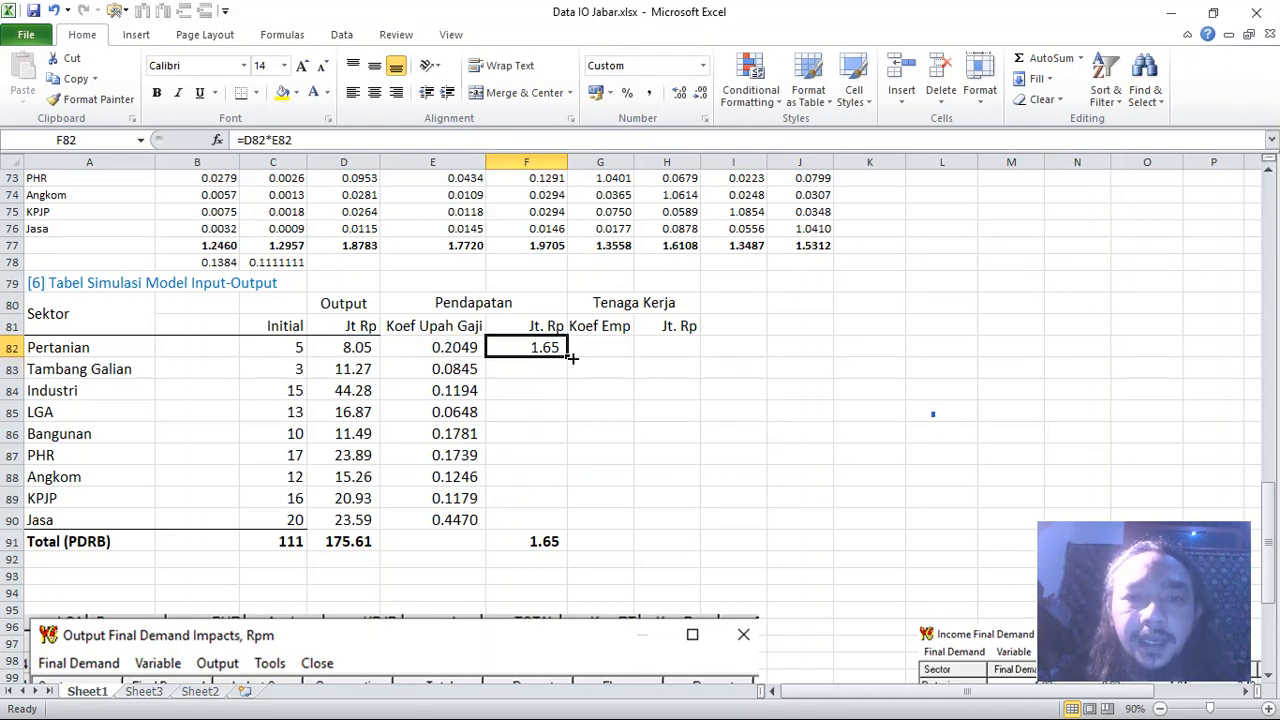
pyautogui.moveTo(567, 357); pyautogui.dragTo(570, 528)
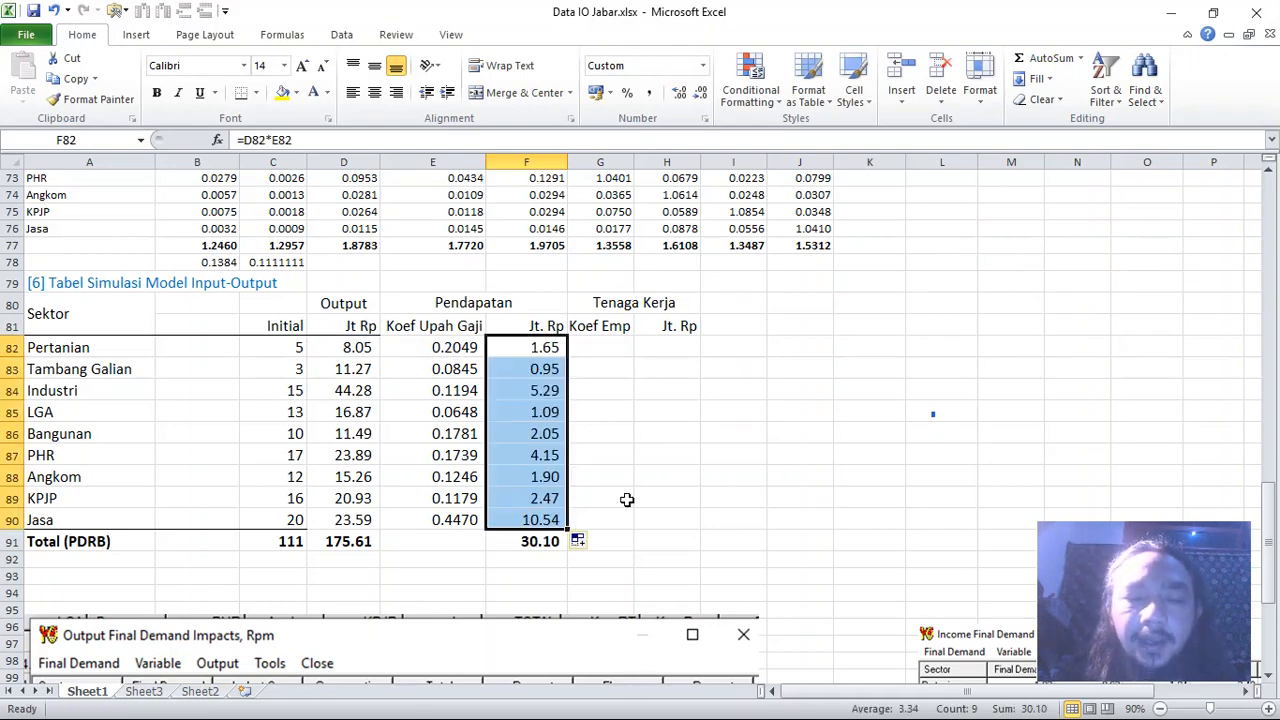
pyautogui.click(626, 499)
# Step: Move the Employment Final Demand Impacts picture up beside the Tenaga Kerja columns and select the first Koef Emp cell, G82
pyautogui.scroll(-2, 838, 571)
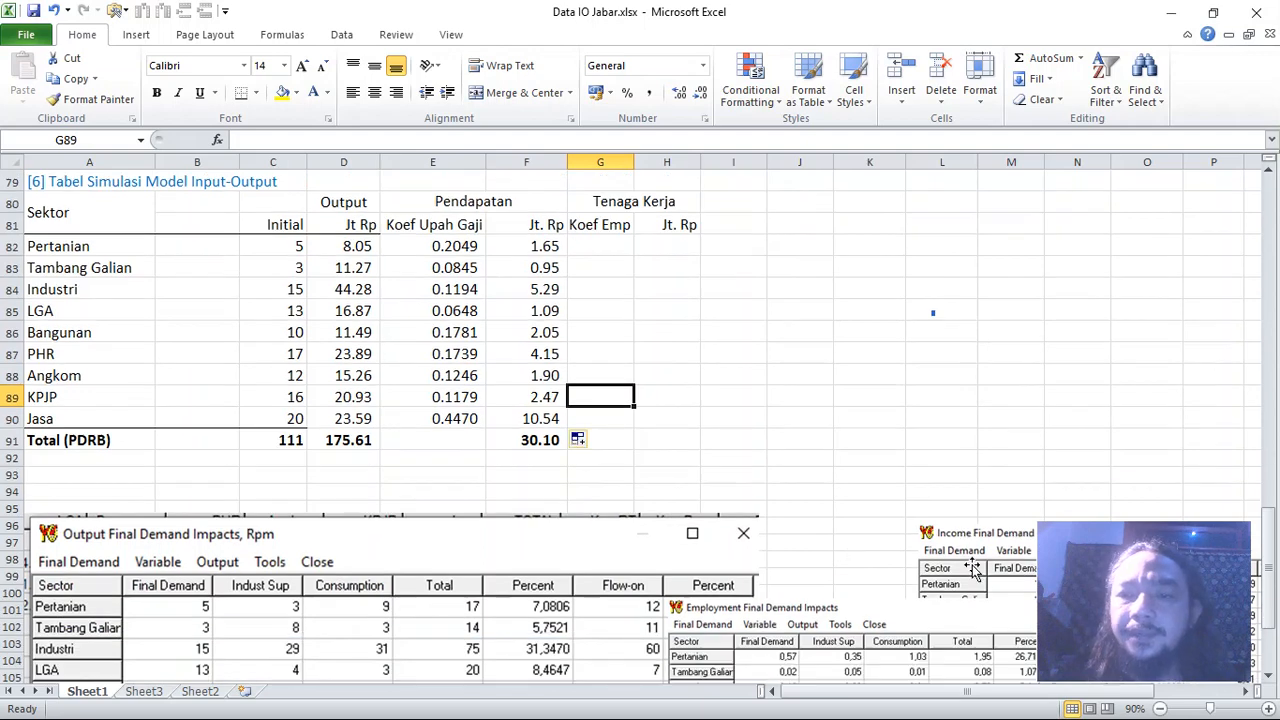
pyautogui.moveTo(917, 638); pyautogui.dragTo(958, 246)
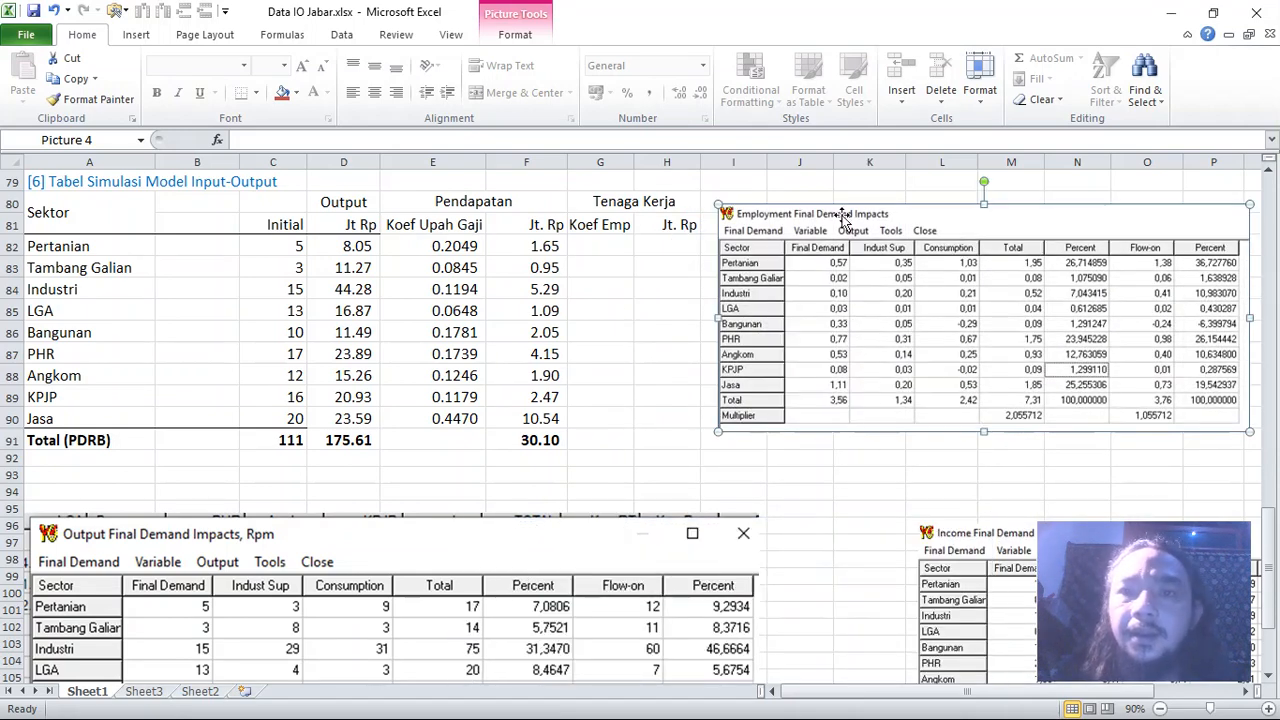
pyautogui.moveTo(859, 238); pyautogui.dragTo(906, 250)
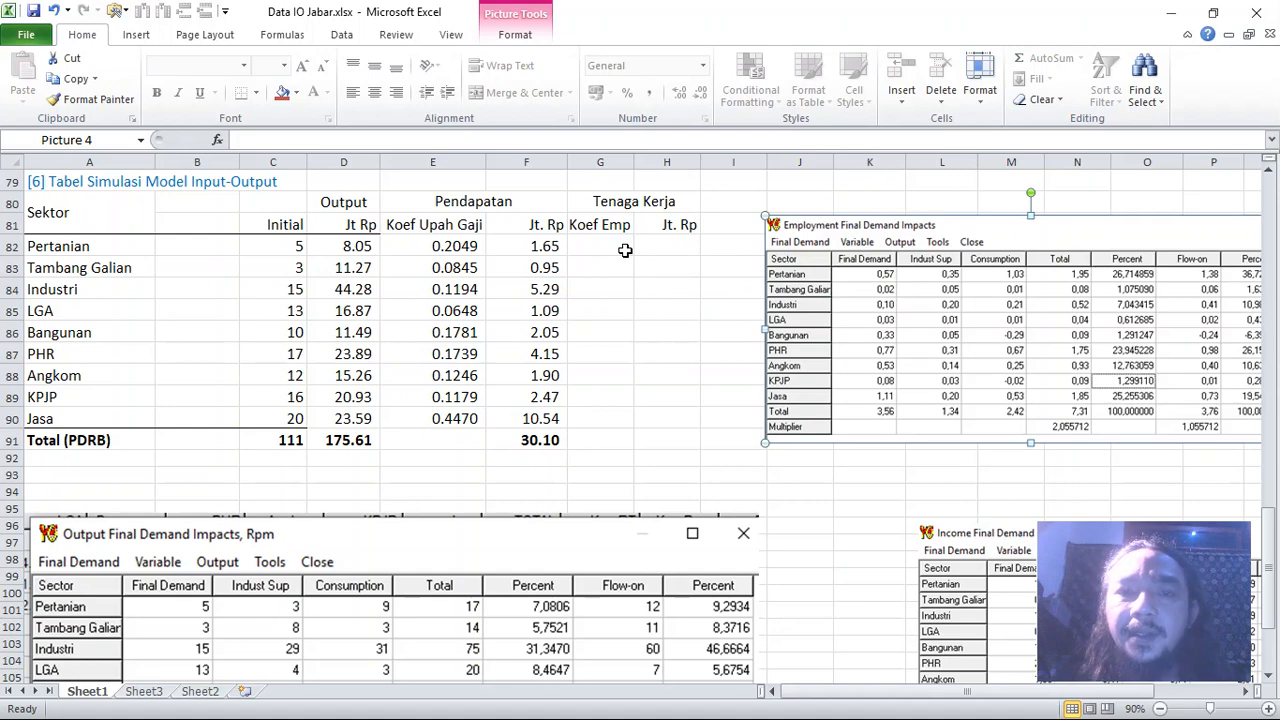
pyautogui.click(613, 250)
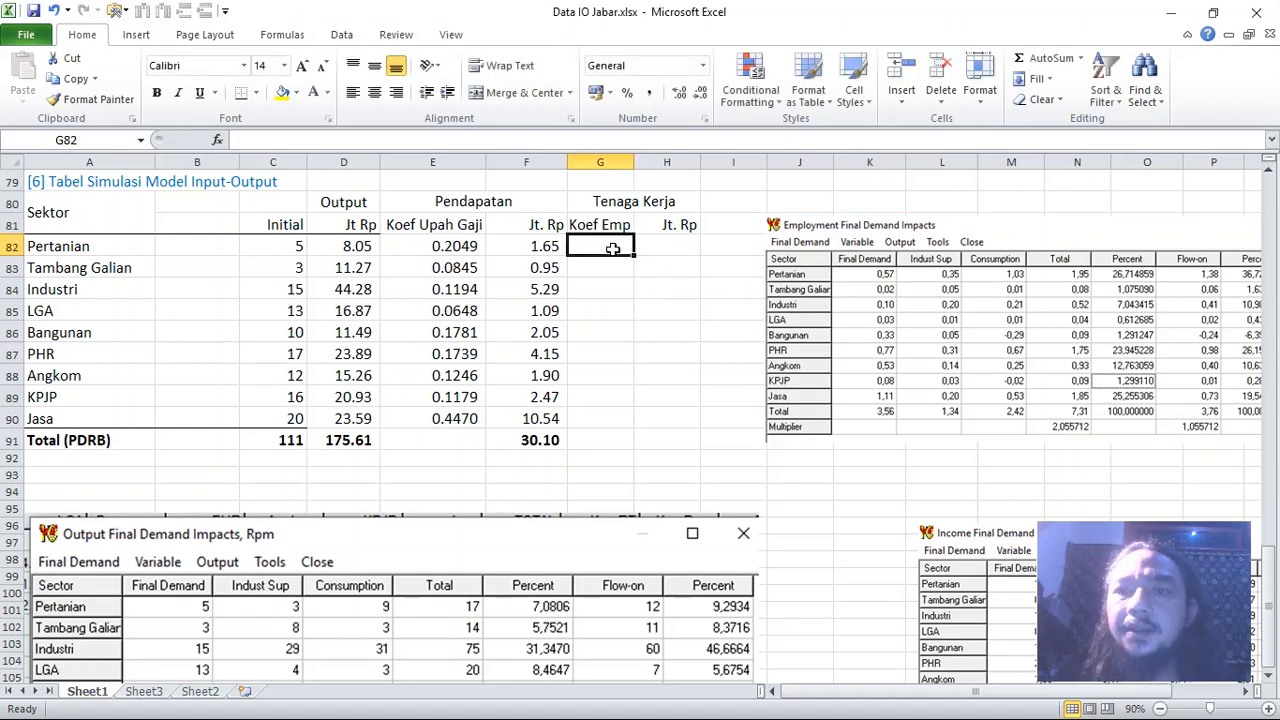
pyautogui.write('0.')
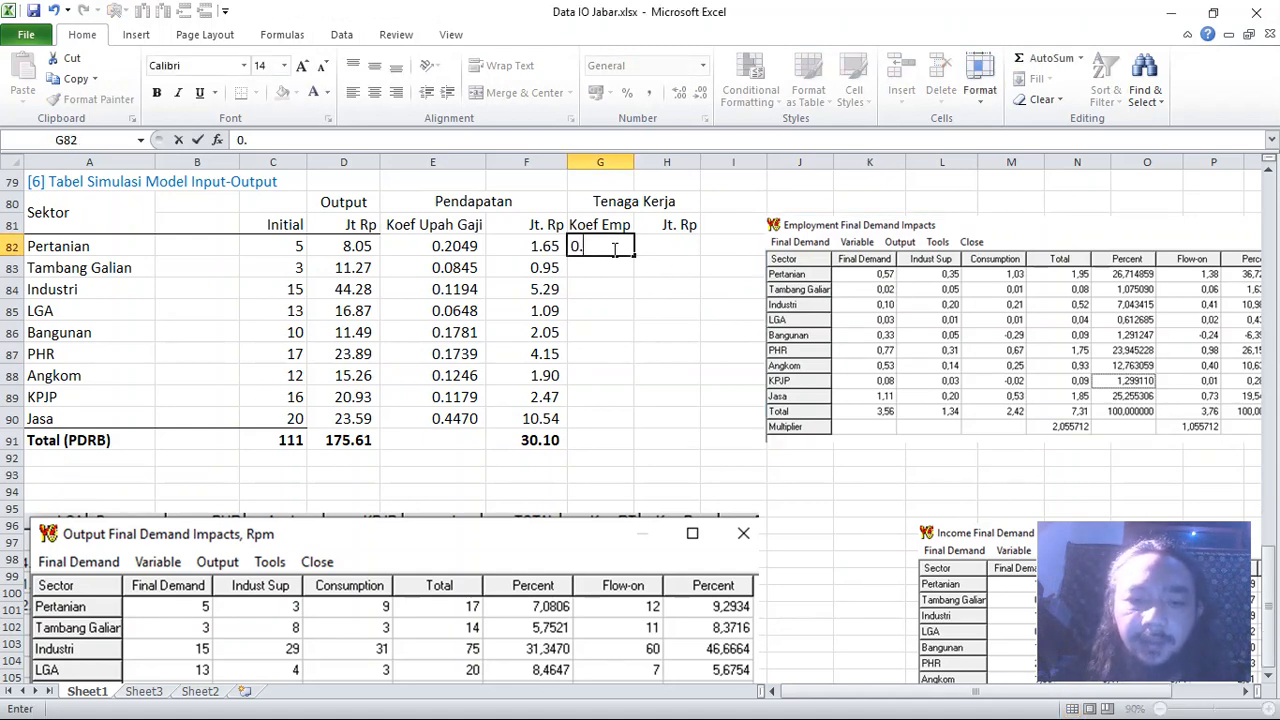
pyautogui.write('57+0.35')
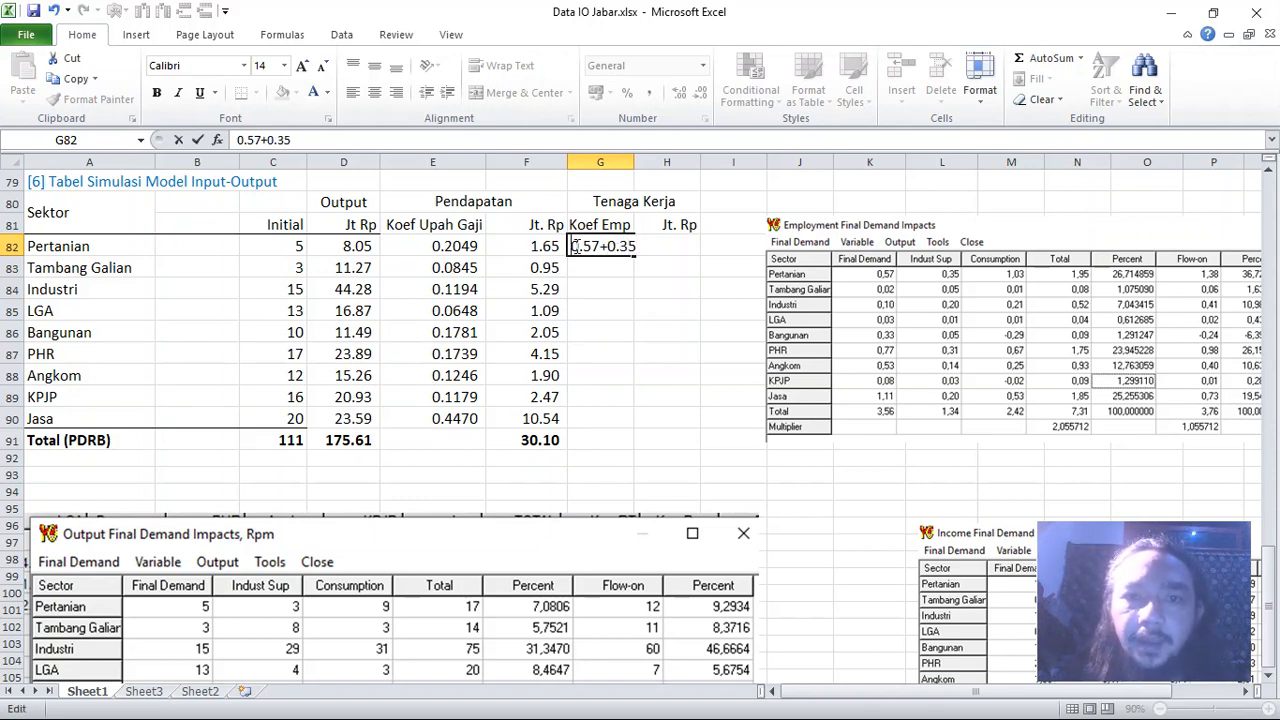
pyautogui.click(575, 246)
pyautogui.write('=')
pyautogui.press('Return')
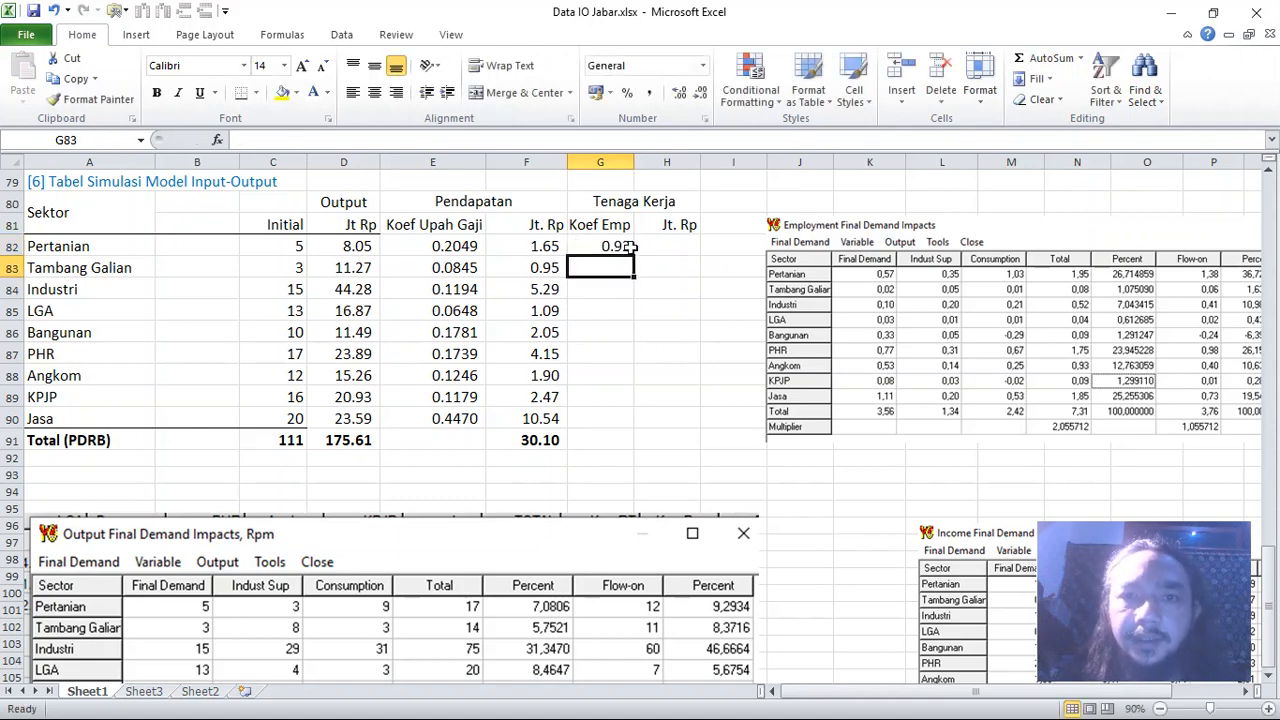
pyautogui.click(615, 246)
pyautogui.press('Delete')
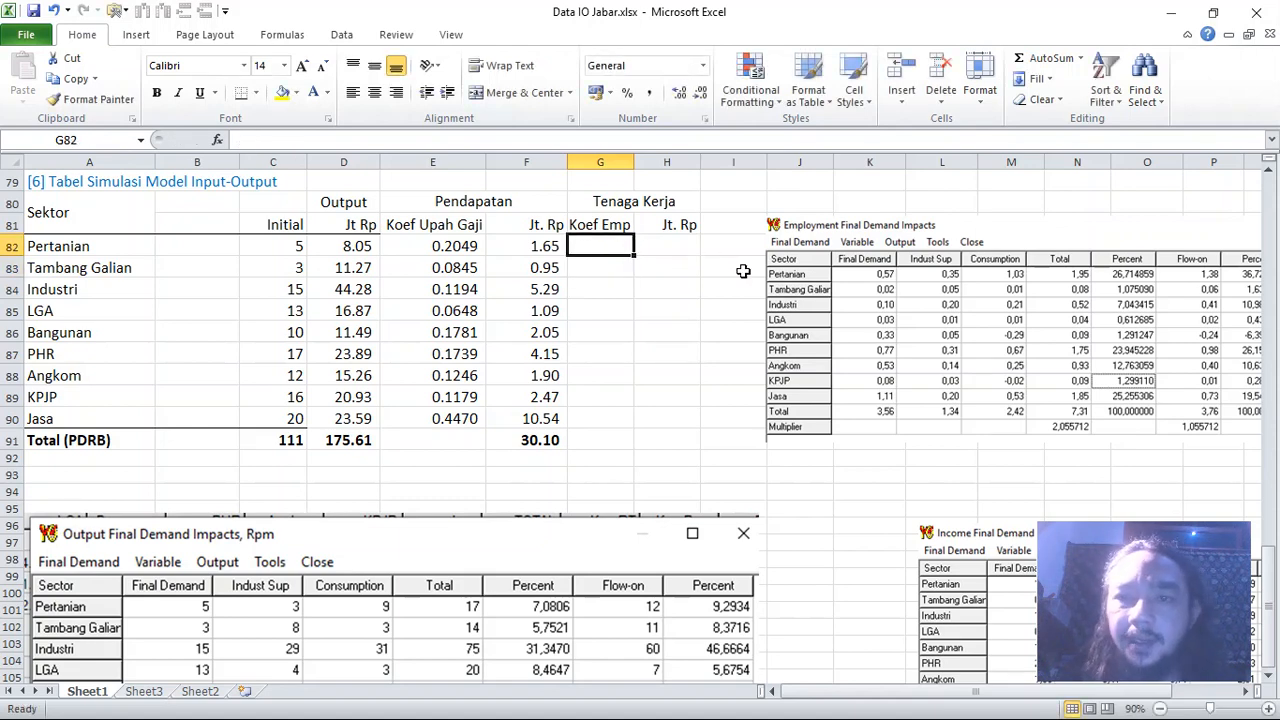
# Step: Move the Employment Final Demand Impacts picture down below the simulation table and the Income Final Demand Impacts picture up beside it
pyautogui.moveTo(828, 307); pyautogui.dragTo(463, 716)
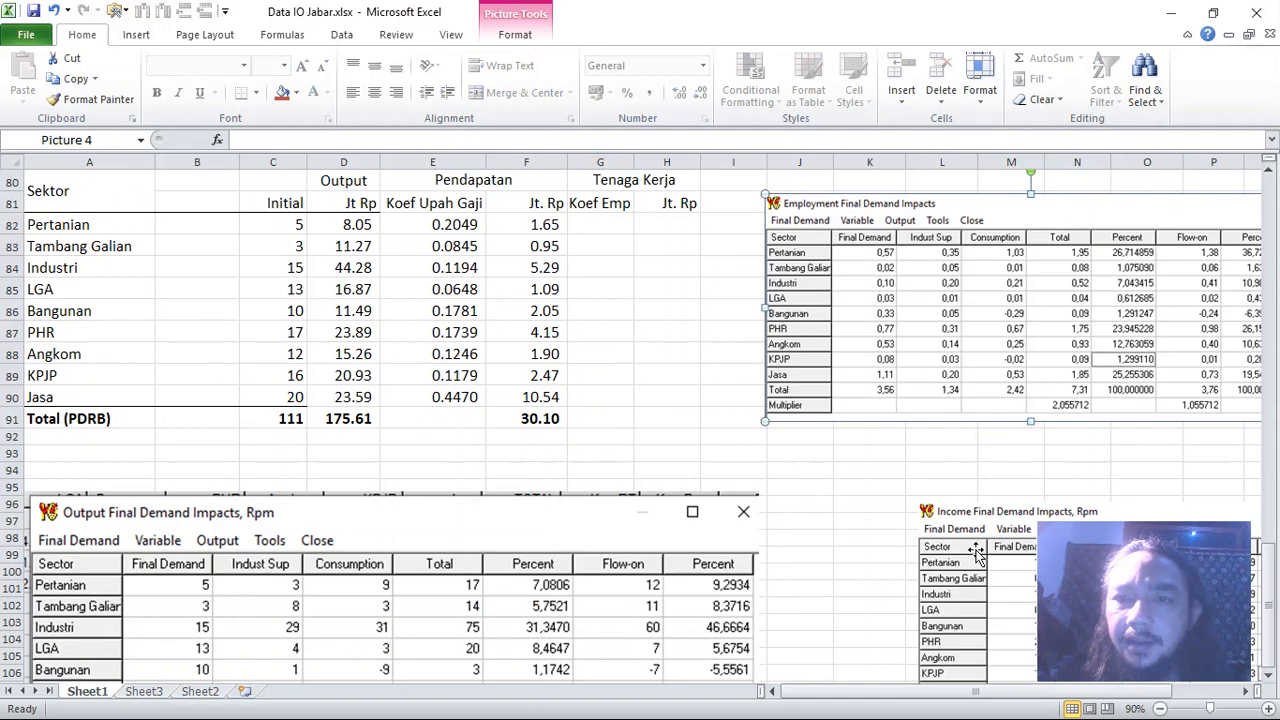
pyautogui.moveTo(926, 362); pyautogui.dragTo(440, 640)
pyautogui.moveTo(990, 545); pyautogui.dragTo(833, 246)
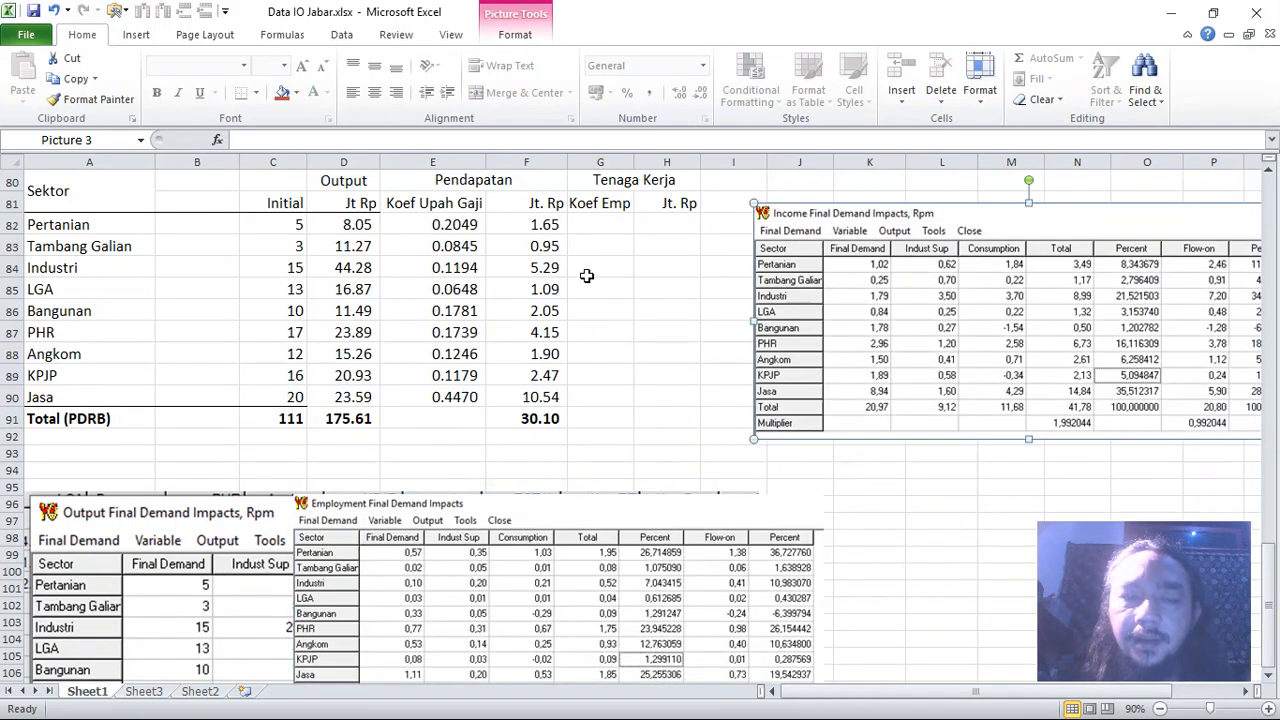
# Step: Calculate =1.02+0.62 in G82 to check the Pertanian income impact against the Income Final Demand Impacts picture
pyautogui.click(588, 272)
pyautogui.click(549, 229)
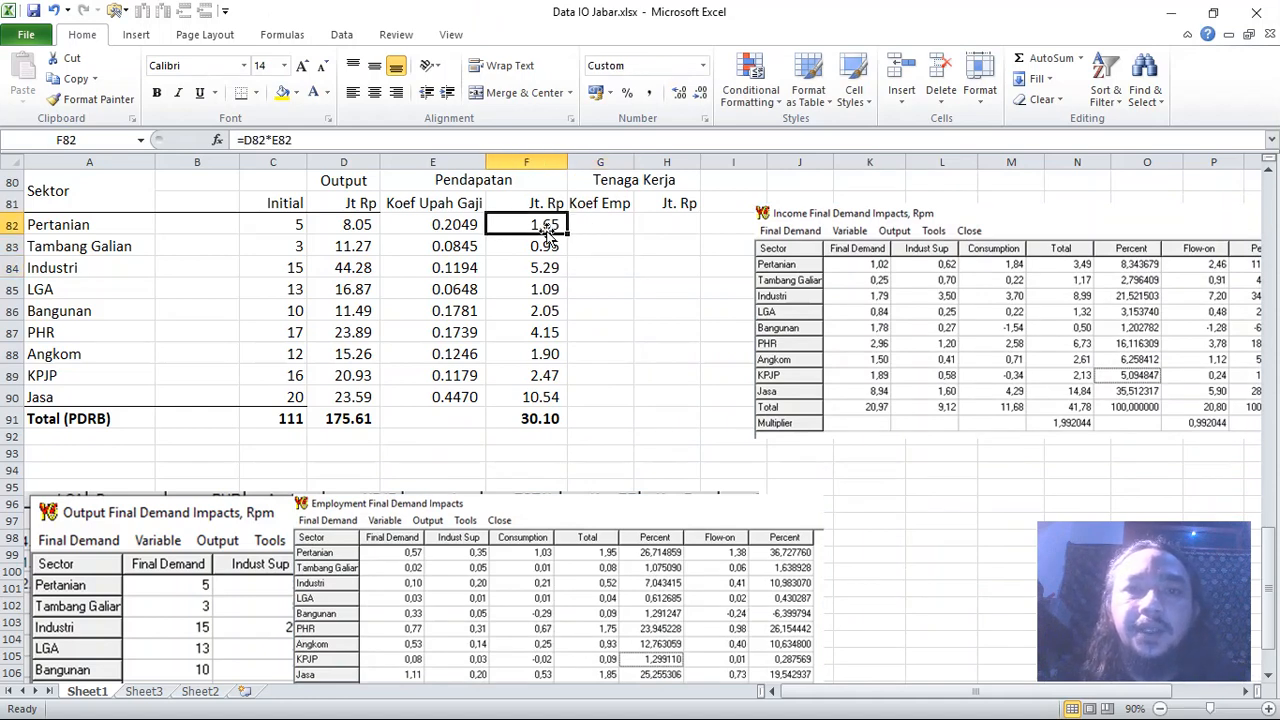
pyautogui.click(591, 229)
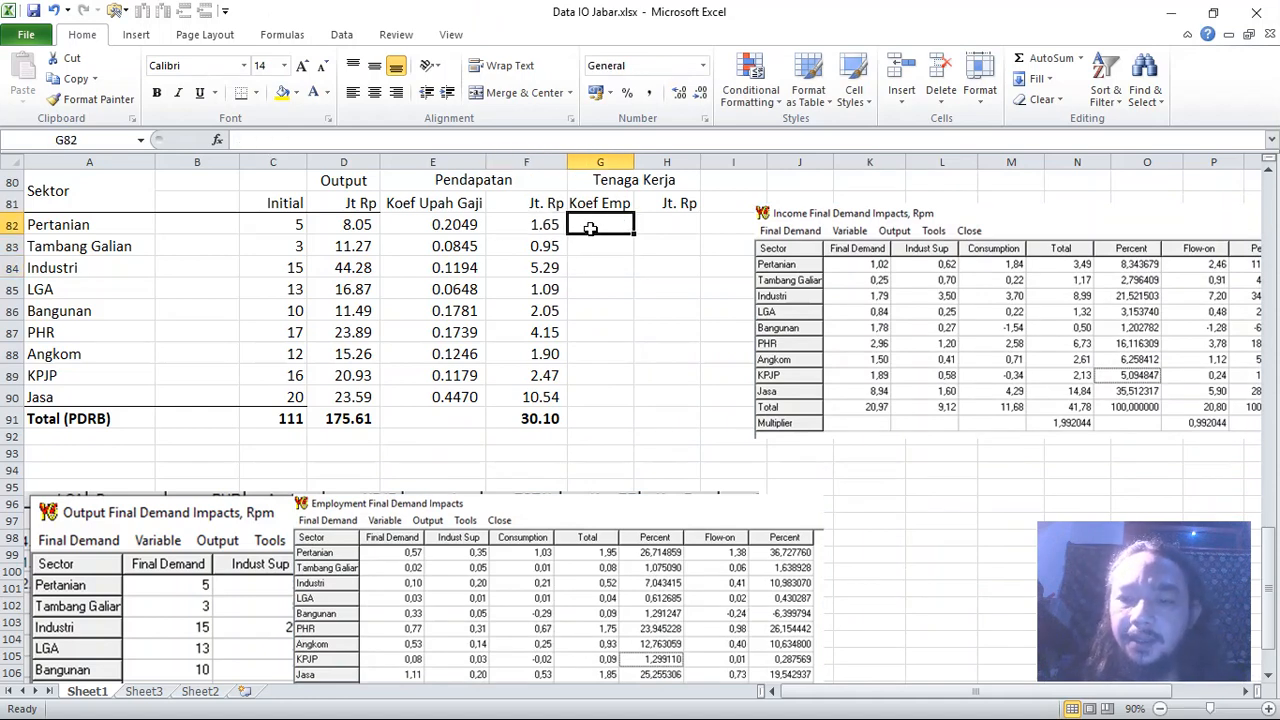
pyautogui.write('=1.02+0.62')
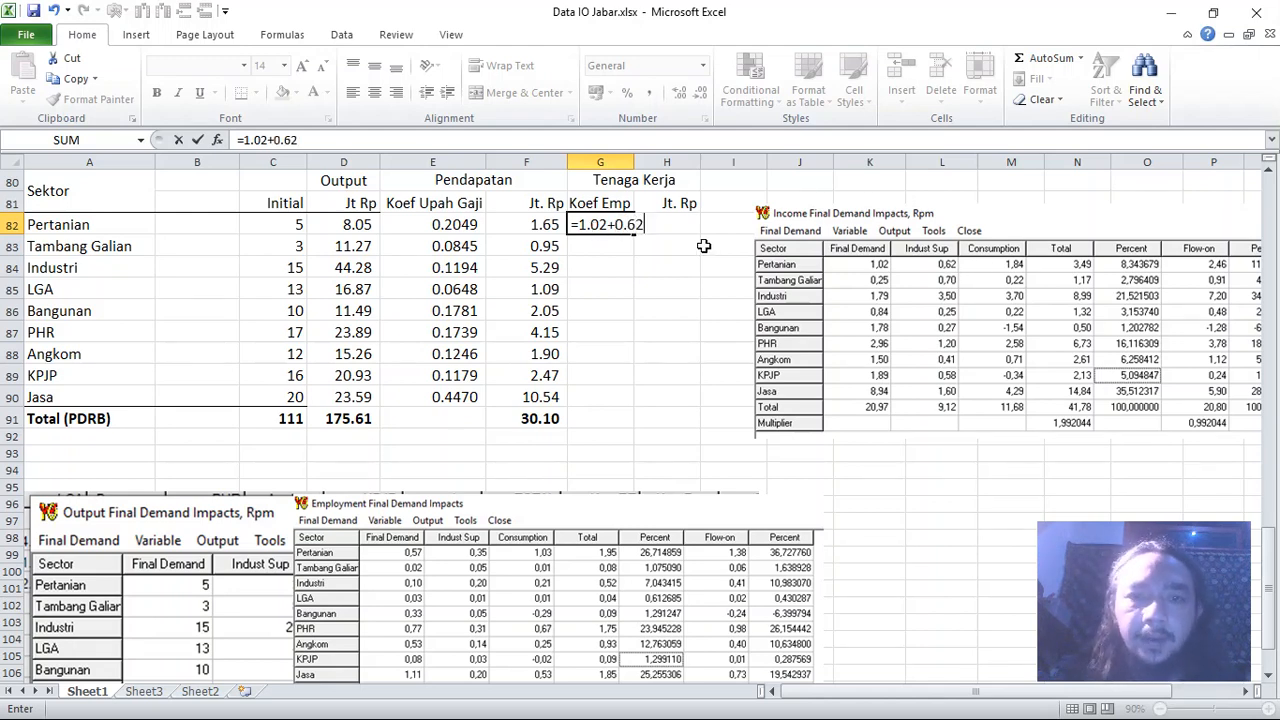
pyautogui.press('Return')
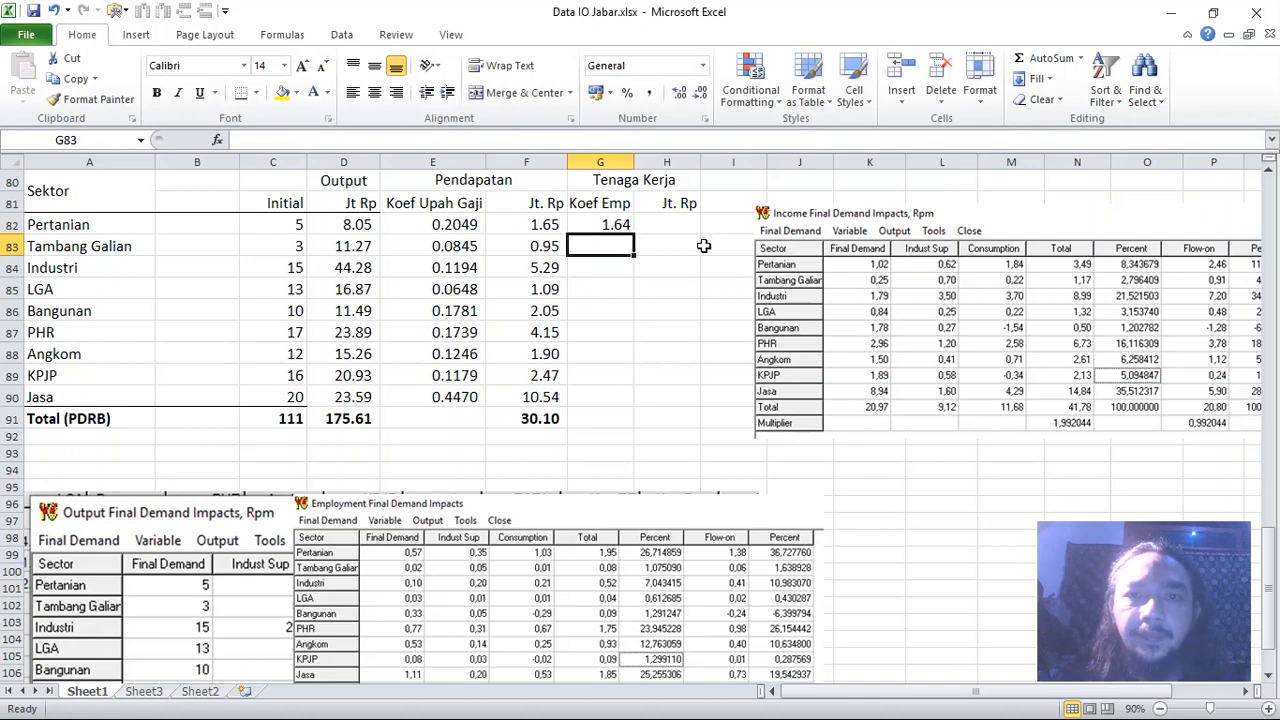
pyautogui.click(600, 232)
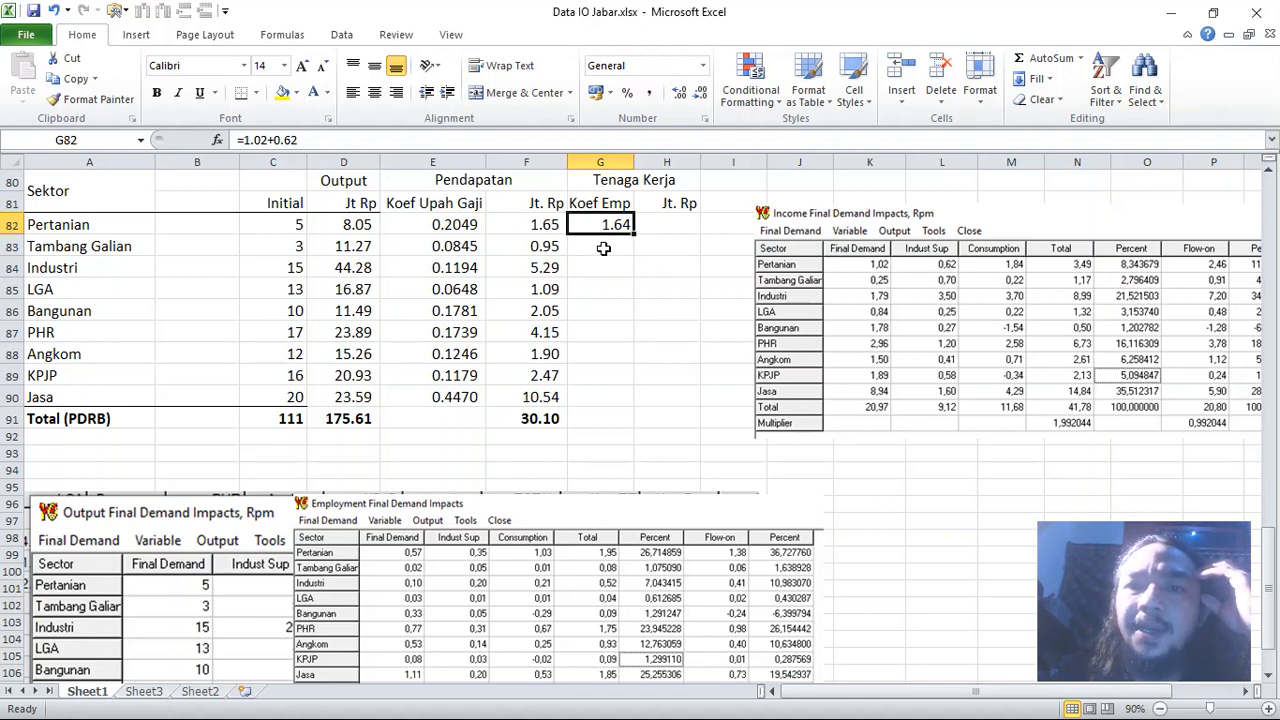
# Step: Calculate =0.25+0.7 in G83 to check the Tambang Galian income impact
pyautogui.click(603, 249)
pyautogui.write('0.25')
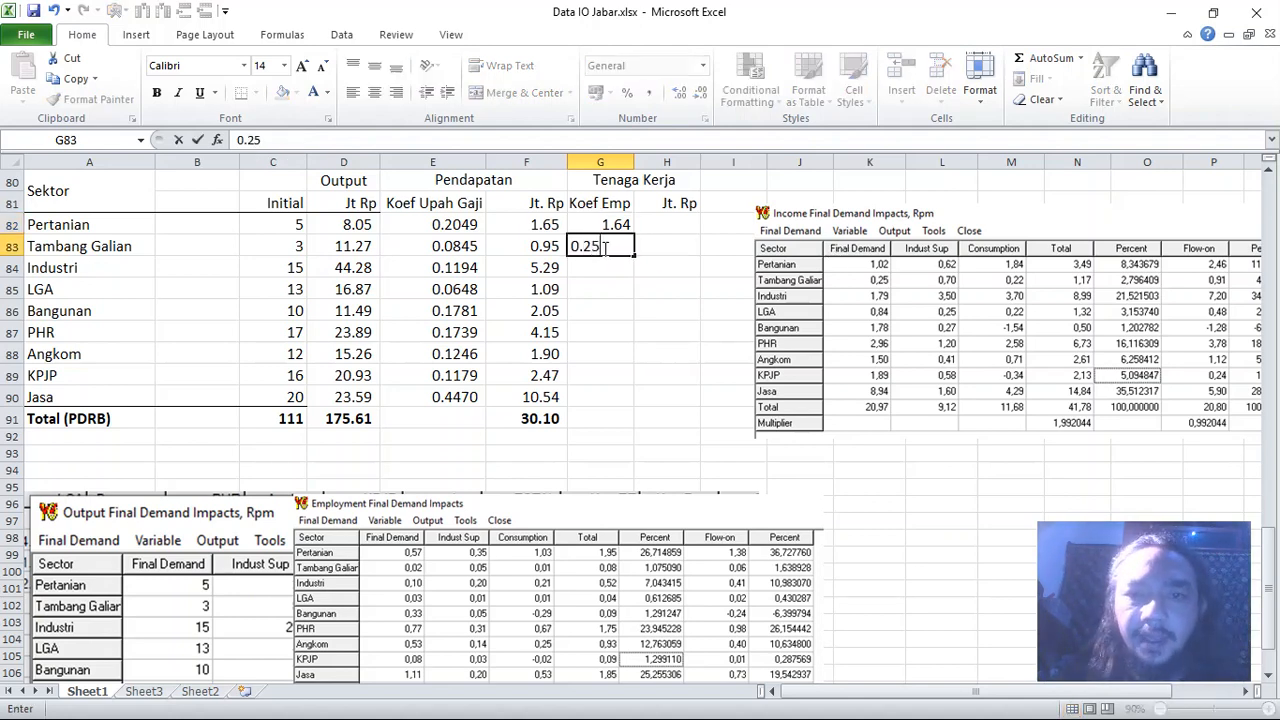
pyautogui.write('=')
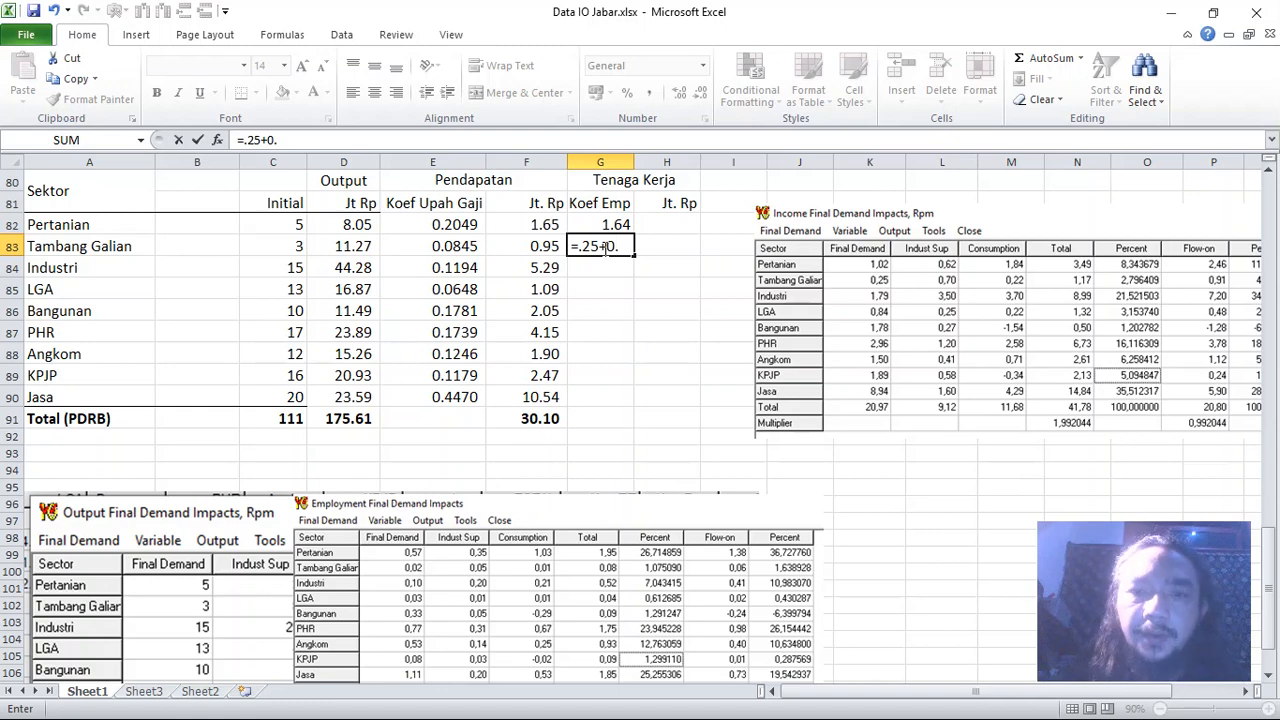
pyautogui.press('Return')
pyautogui.click(603, 248)
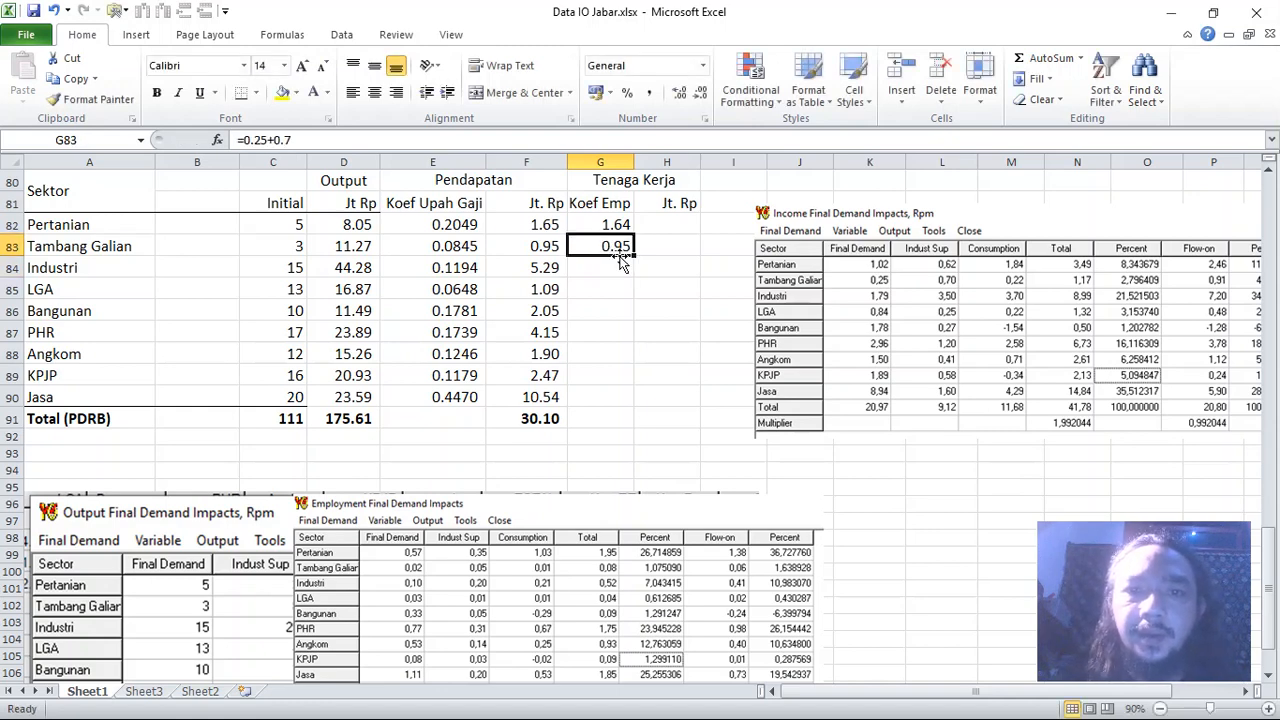
# Step: Calculate =1.79+3.50 in G84 to check the Industri income impact
pyautogui.click(612, 268)
pyautogui.write('=')
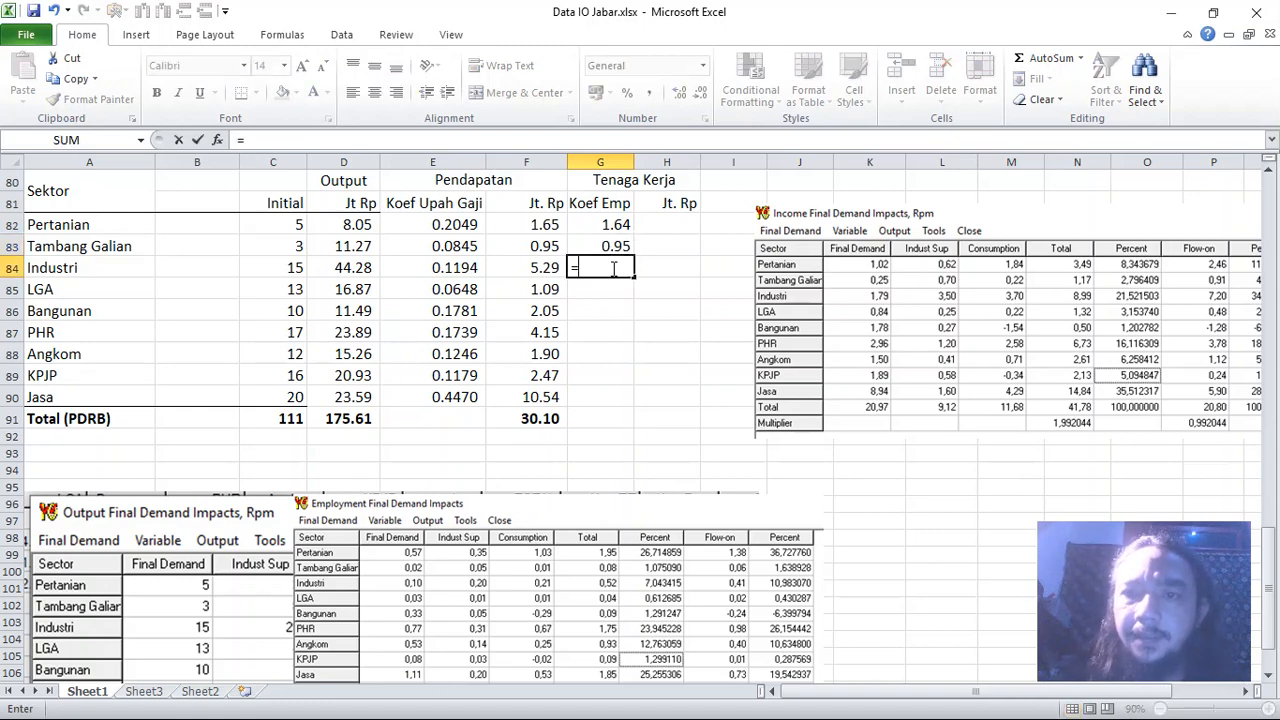
pyautogui.write('1')
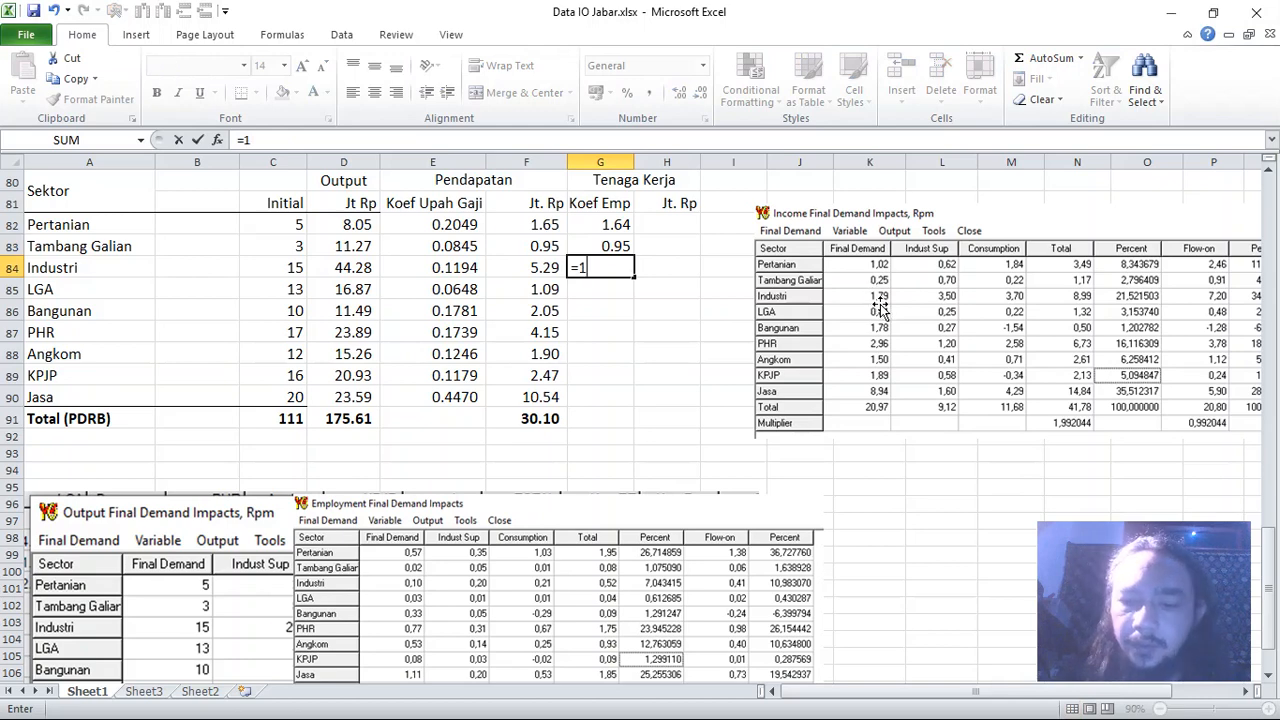
pyautogui.write('.79')
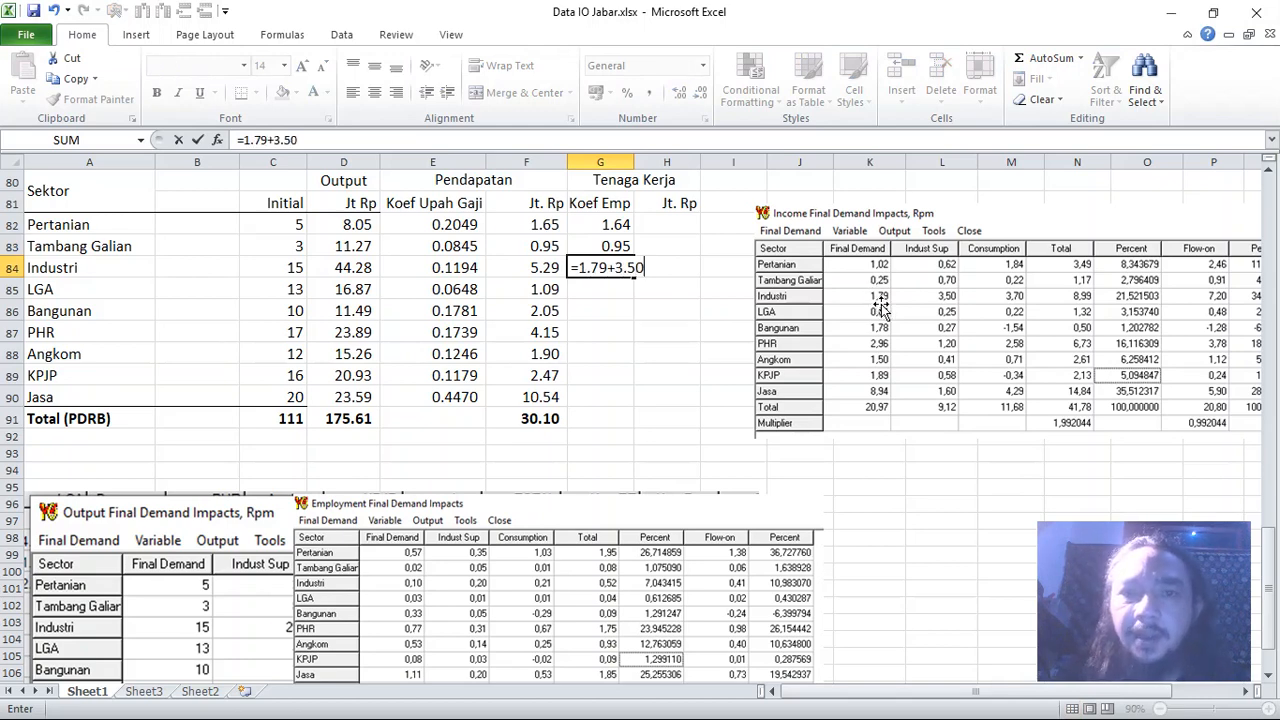
pyautogui.write('+3.50')
pyautogui.press('Return')
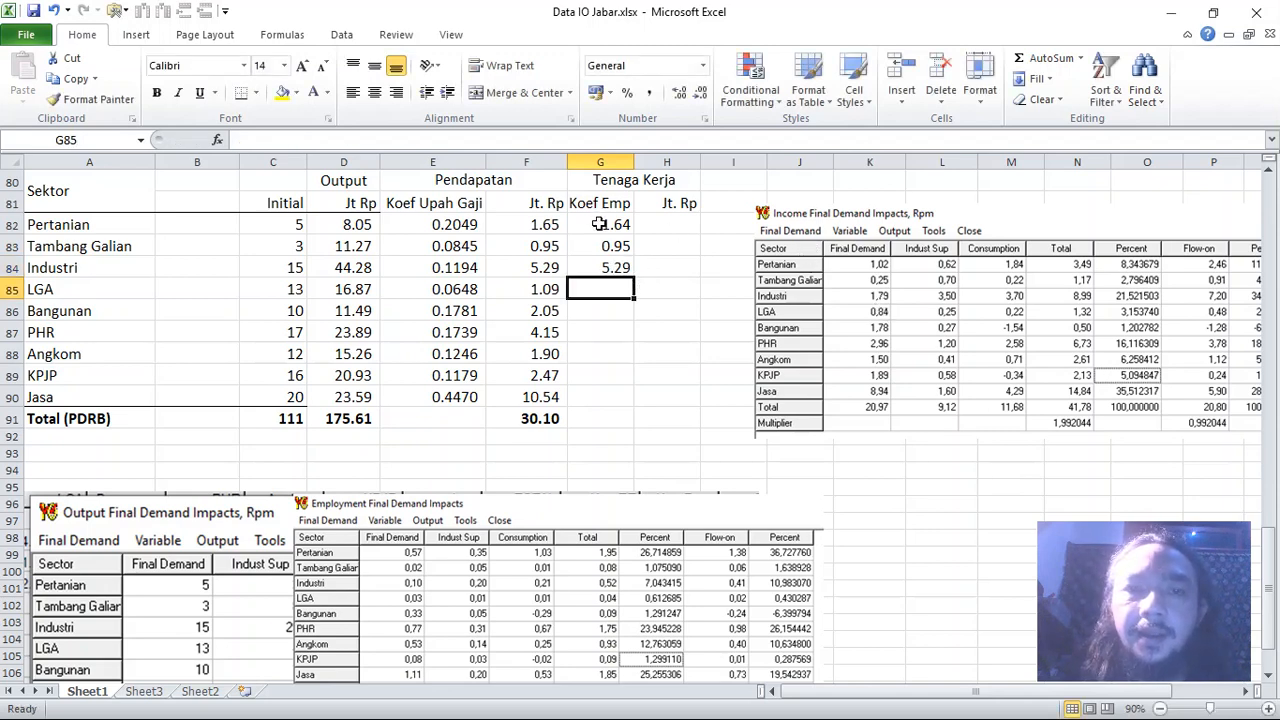
# Step: Clear the three income check sums from G82:G84
pyautogui.moveTo(598, 224); pyautogui.dragTo(600, 269)
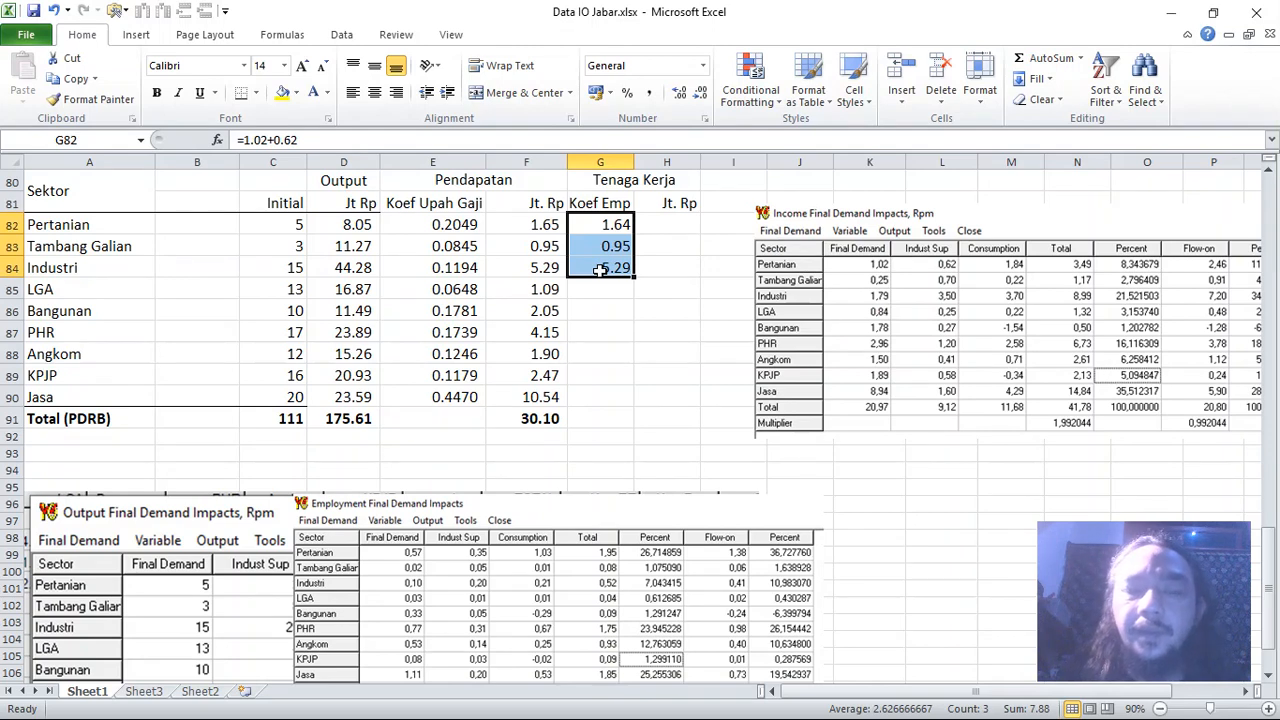
pyautogui.press('Delete')
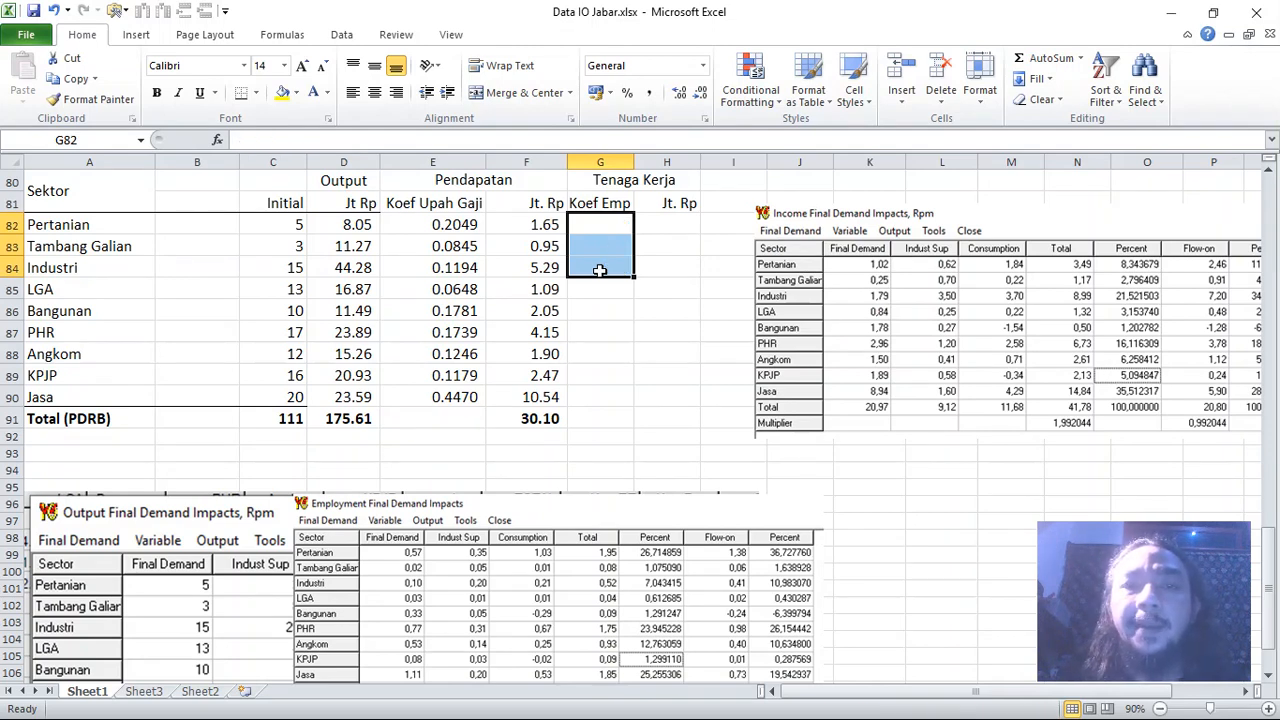
pyautogui.click(600, 269)
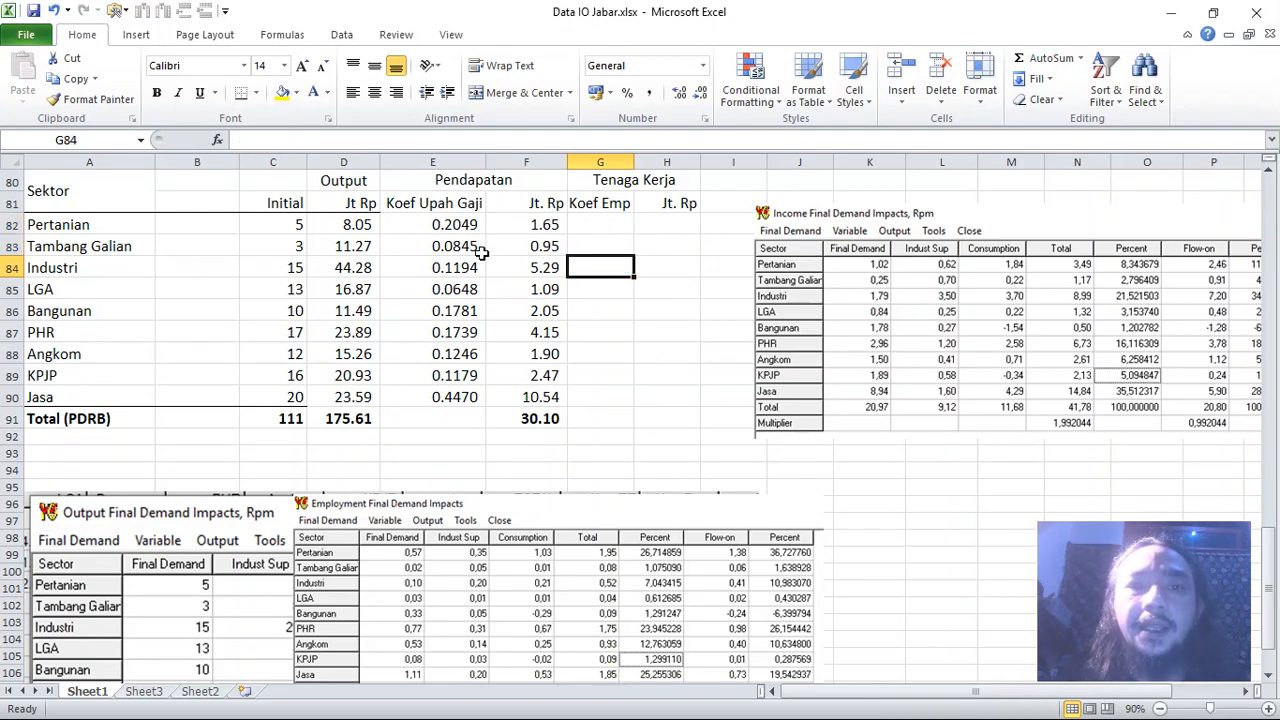
# Step: Examine how the Pertanian employment coefficient in B40 is derived from the Employment value in B19 and Total Input in B18
pyautogui.moveTo(588, 232); pyautogui.dragTo(600, 396)
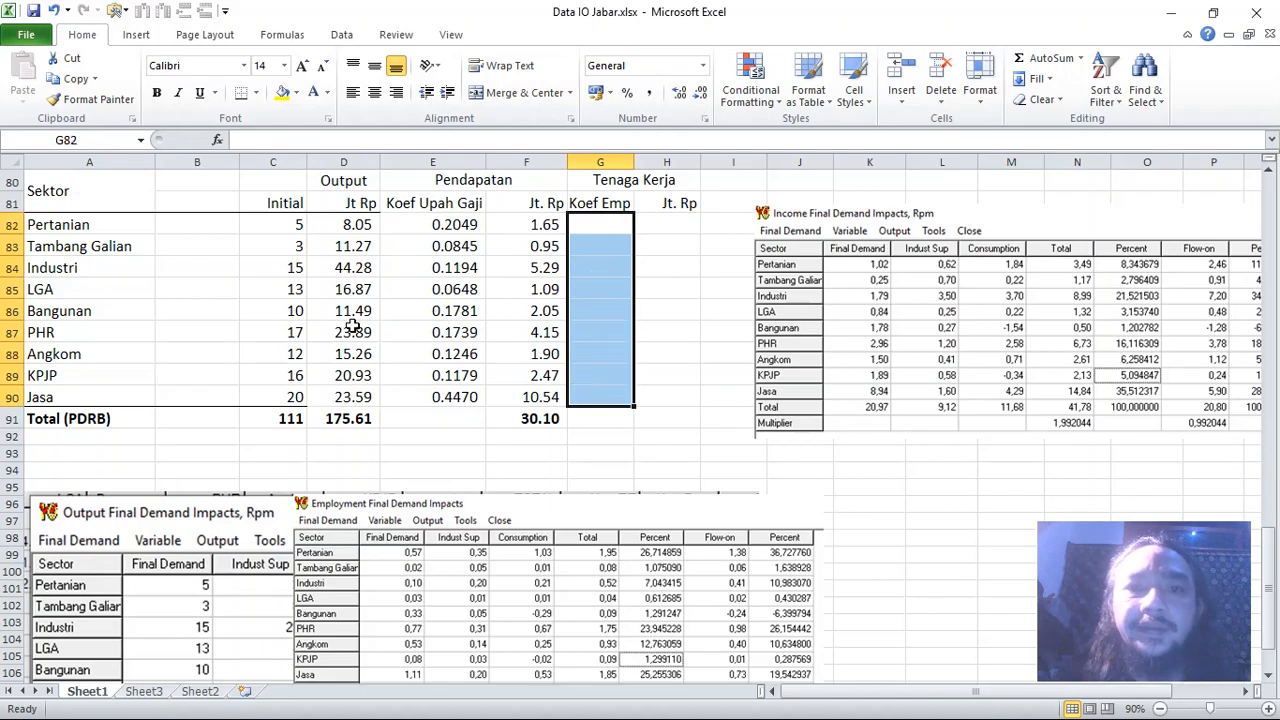
pyautogui.scroll(4, 345, 322)
pyautogui.scroll(19, 335, 322)
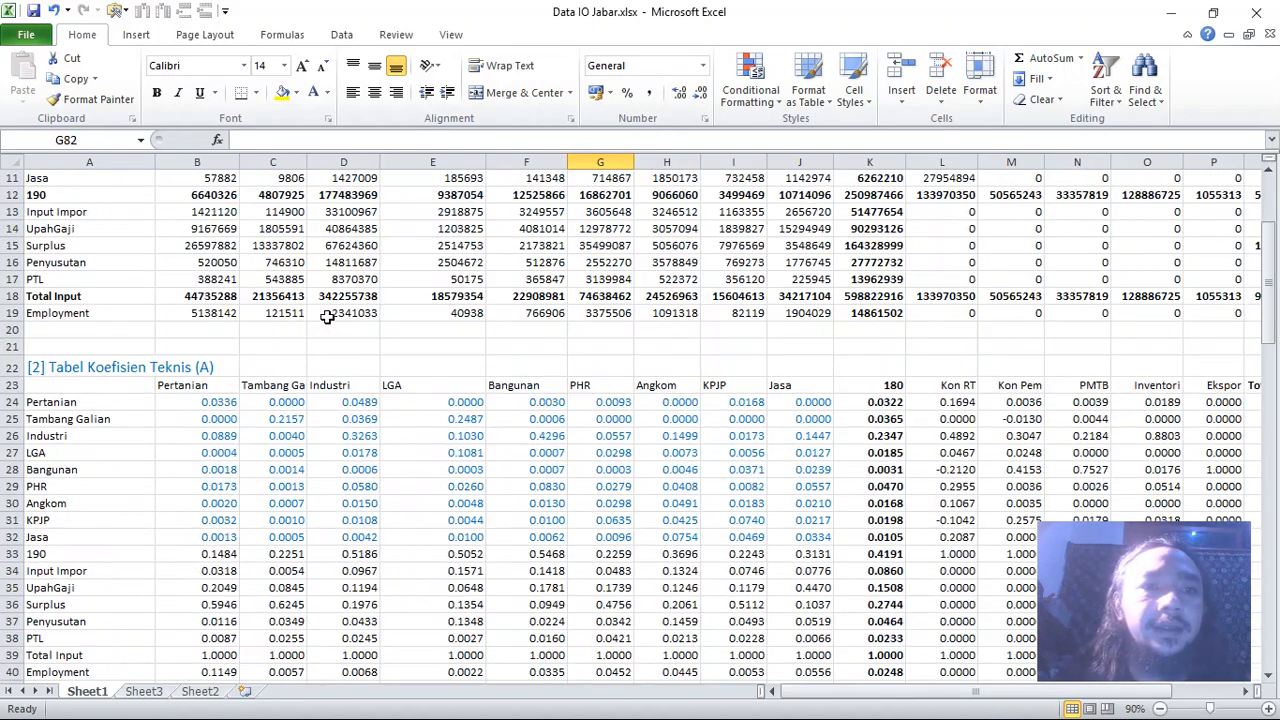
pyautogui.scroll(-6, 260, 340)
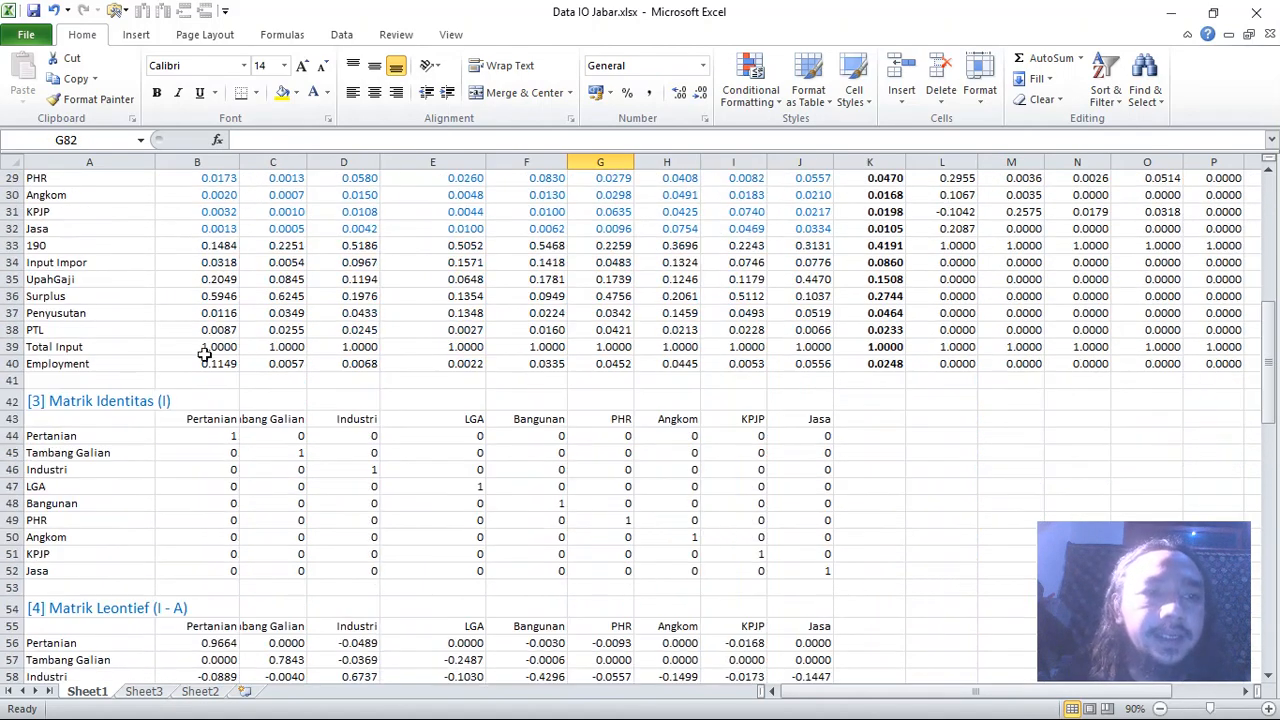
pyautogui.click(72, 368)
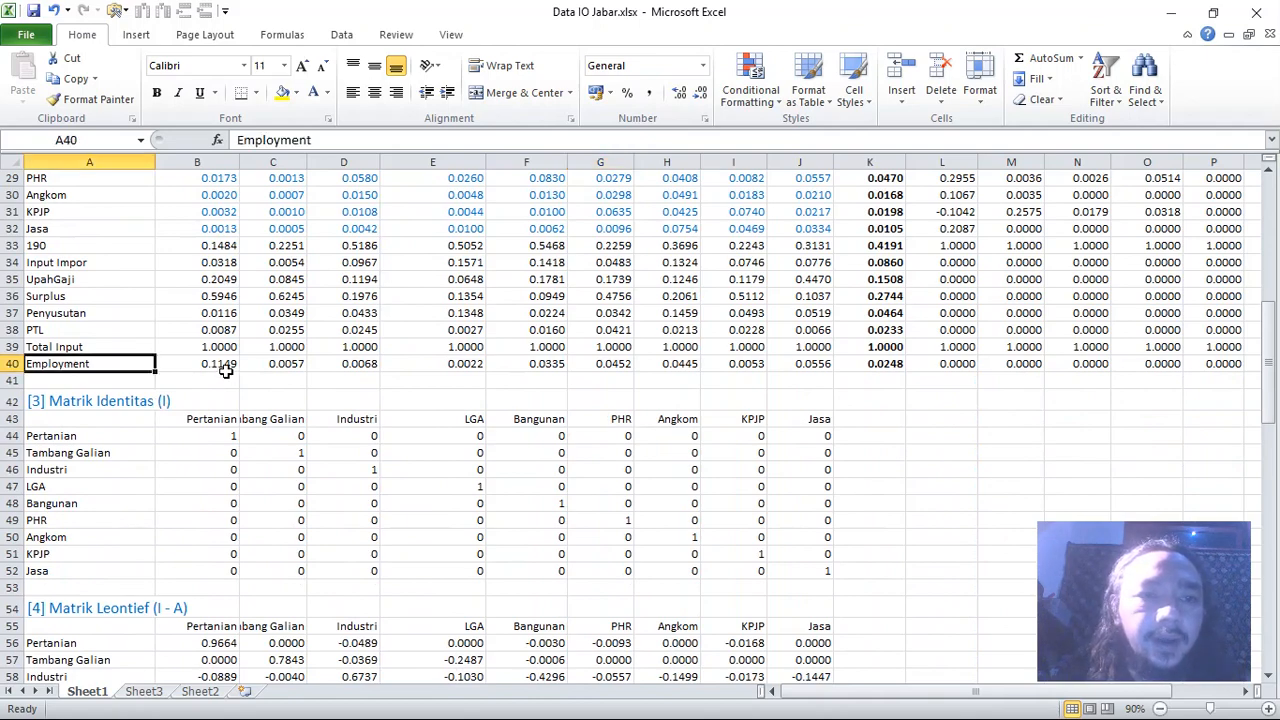
pyautogui.click(229, 368)
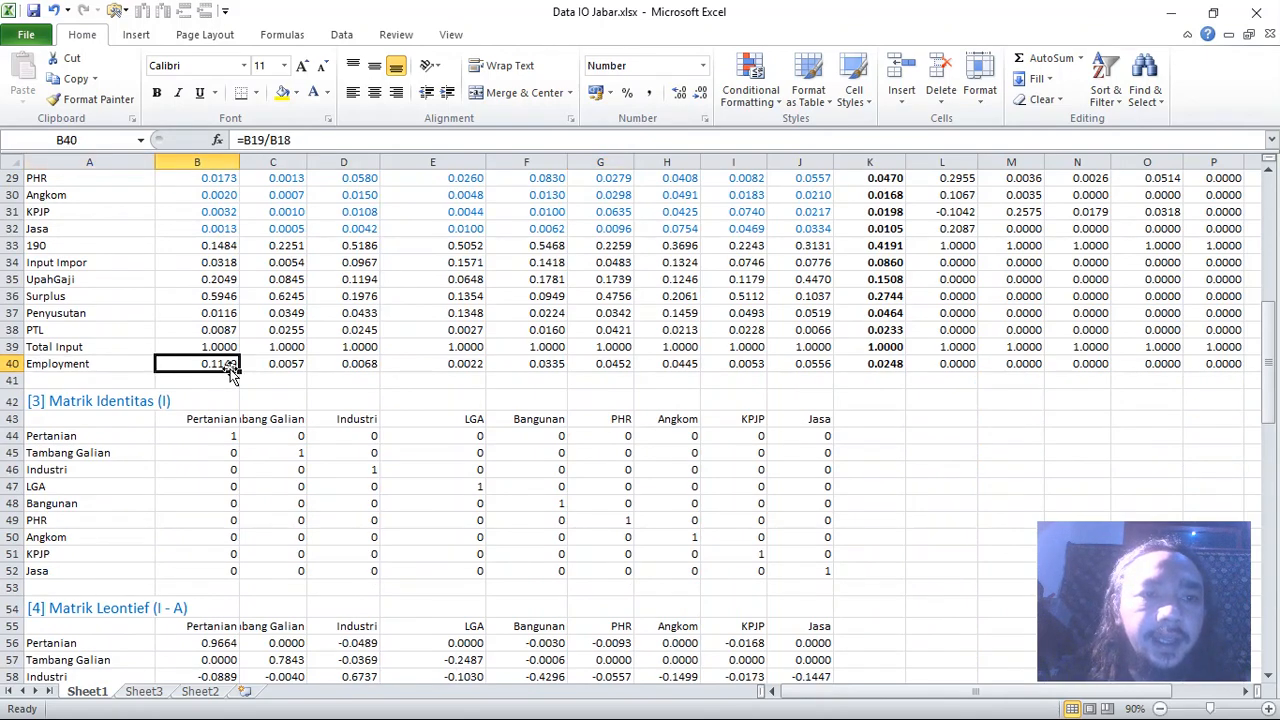
pyautogui.scroll(5, 229, 368)
pyautogui.click(203, 260)
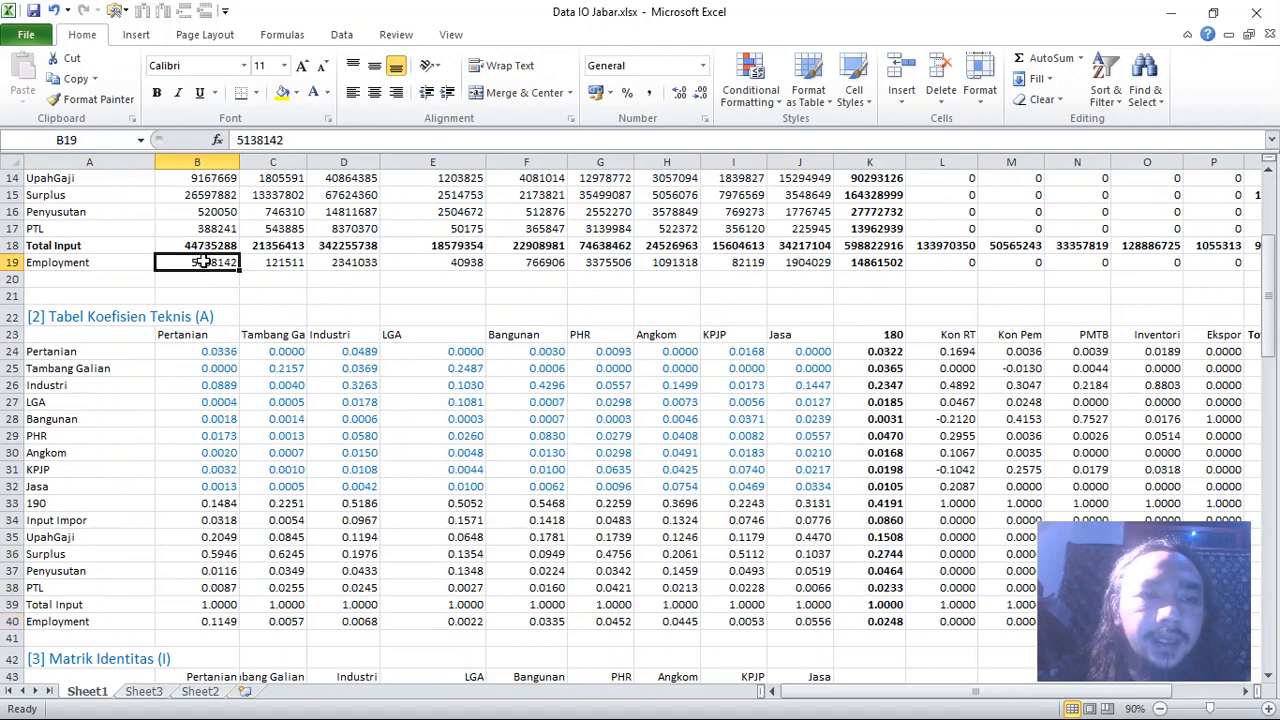
pyautogui.click(227, 246)
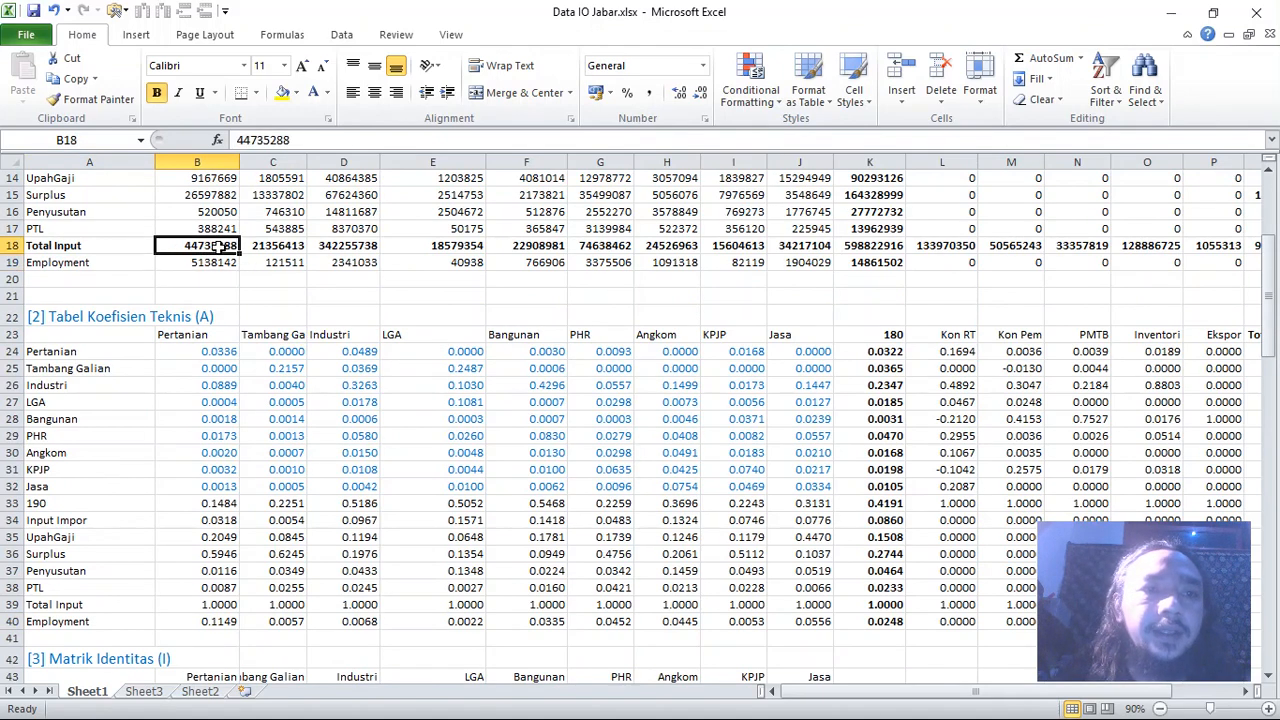
# Step: Copy the nine sectors' Employment coefficients in B40:J40 of the technical coefficient table
pyautogui.scroll(-7, 227, 250)
pyautogui.moveTo(225, 262); pyautogui.dragTo(815, 265)
pyautogui.scroll(9, 815, 300)
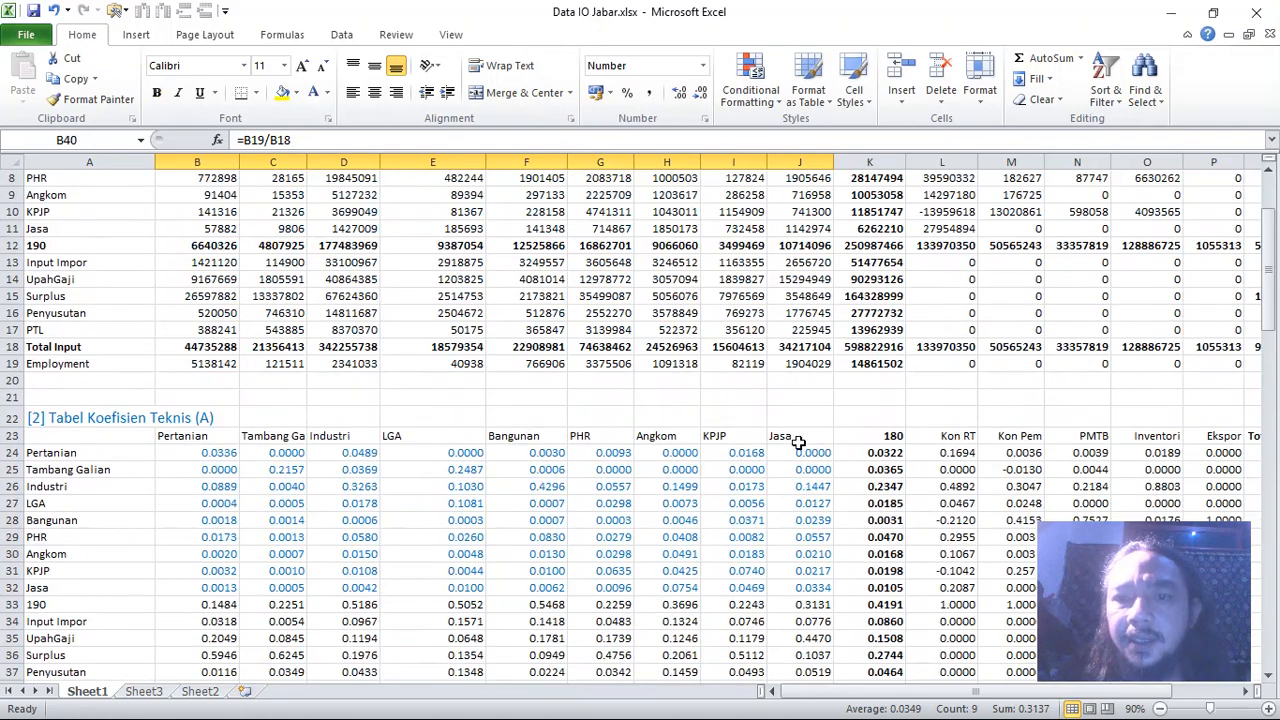
pyautogui.scroll(-8, 795, 437)
pyautogui.hotkey('ctrl', 'c')
# Step: Paste the copied Employment coefficients as transposed values into the Koef Emp column, starting at G82
pyautogui.scroll(-15, 697, 355)
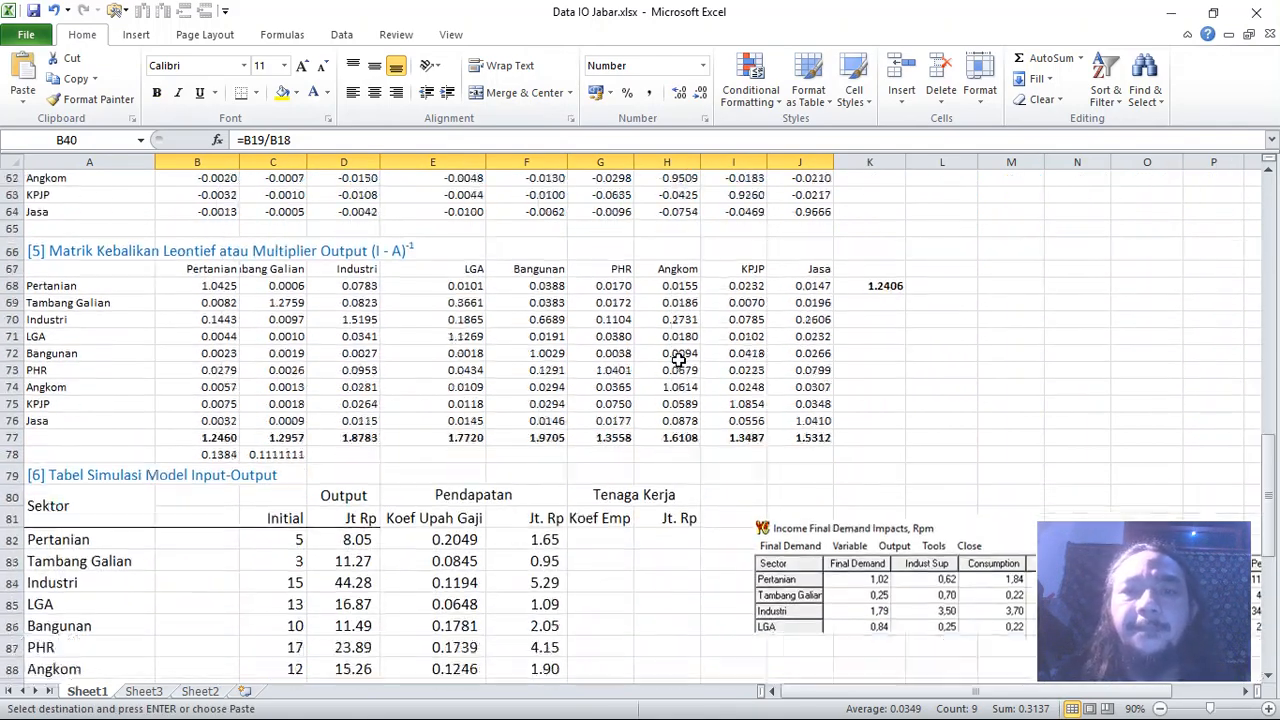
pyautogui.click(605, 283)
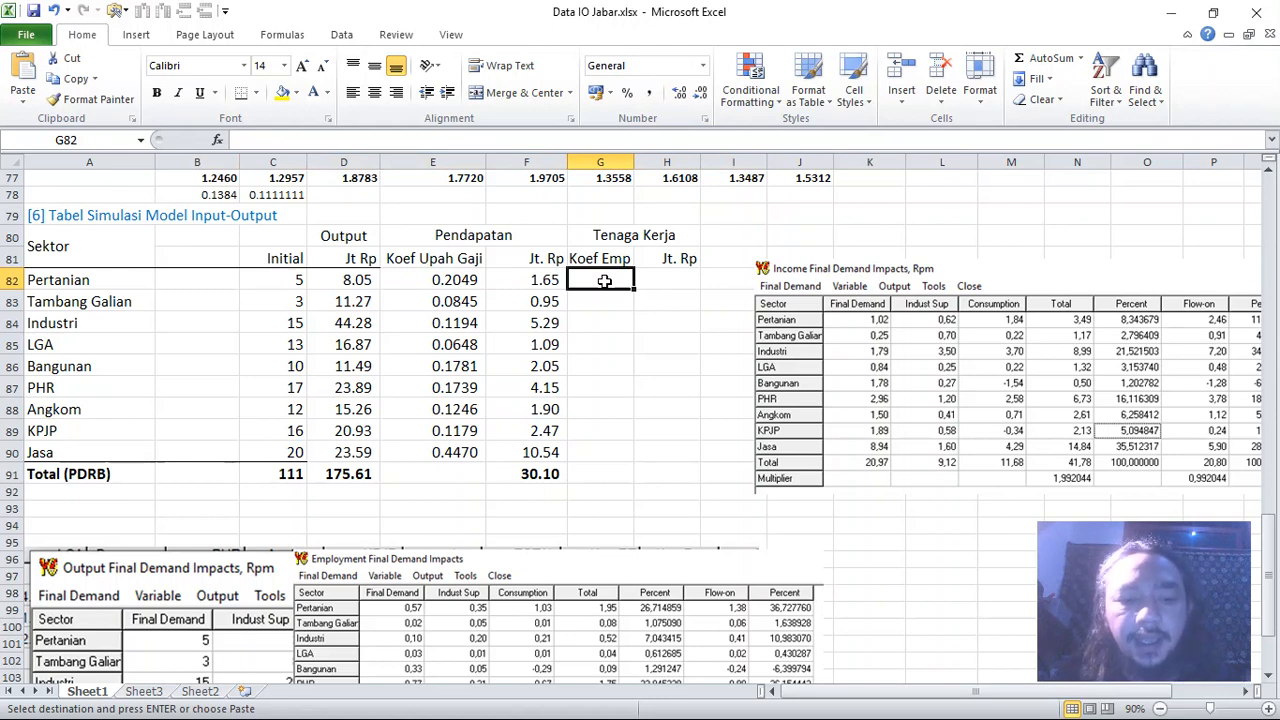
pyautogui.press('alt')
pyautogui.press('e')
pyautogui.press('s')
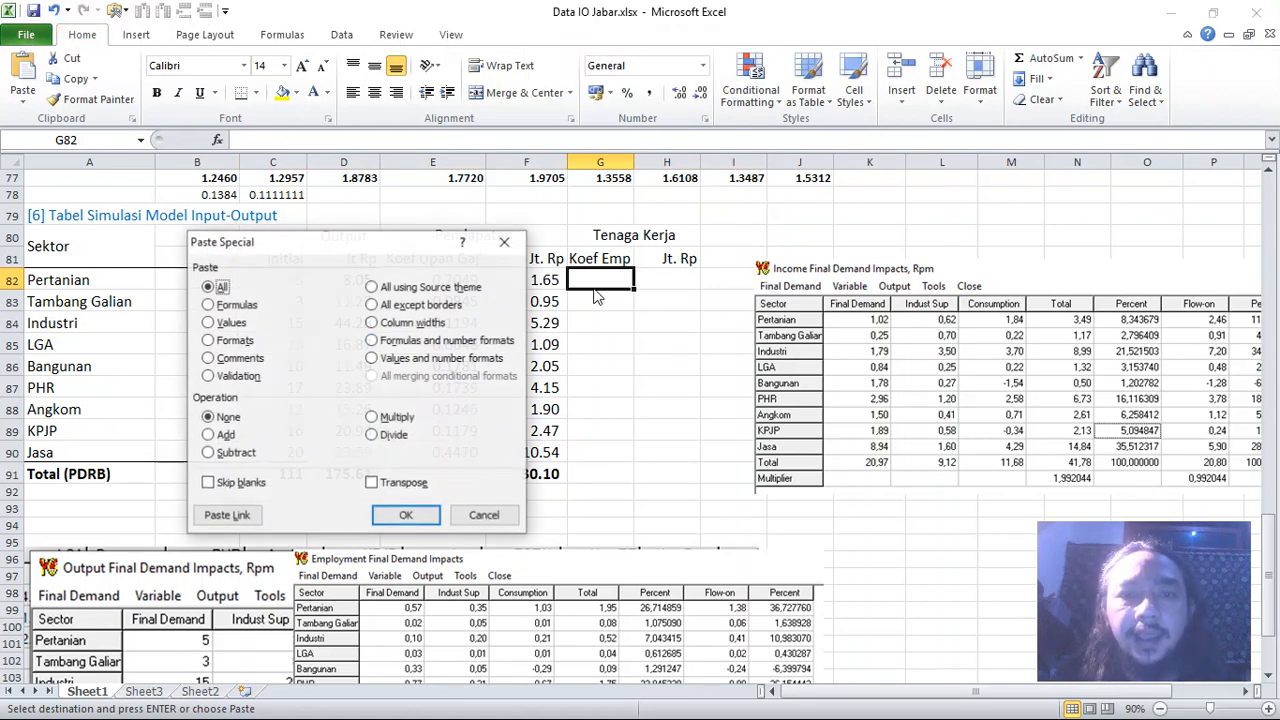
pyautogui.click(229, 323)
pyautogui.click(400, 483)
pyautogui.click(406, 515)
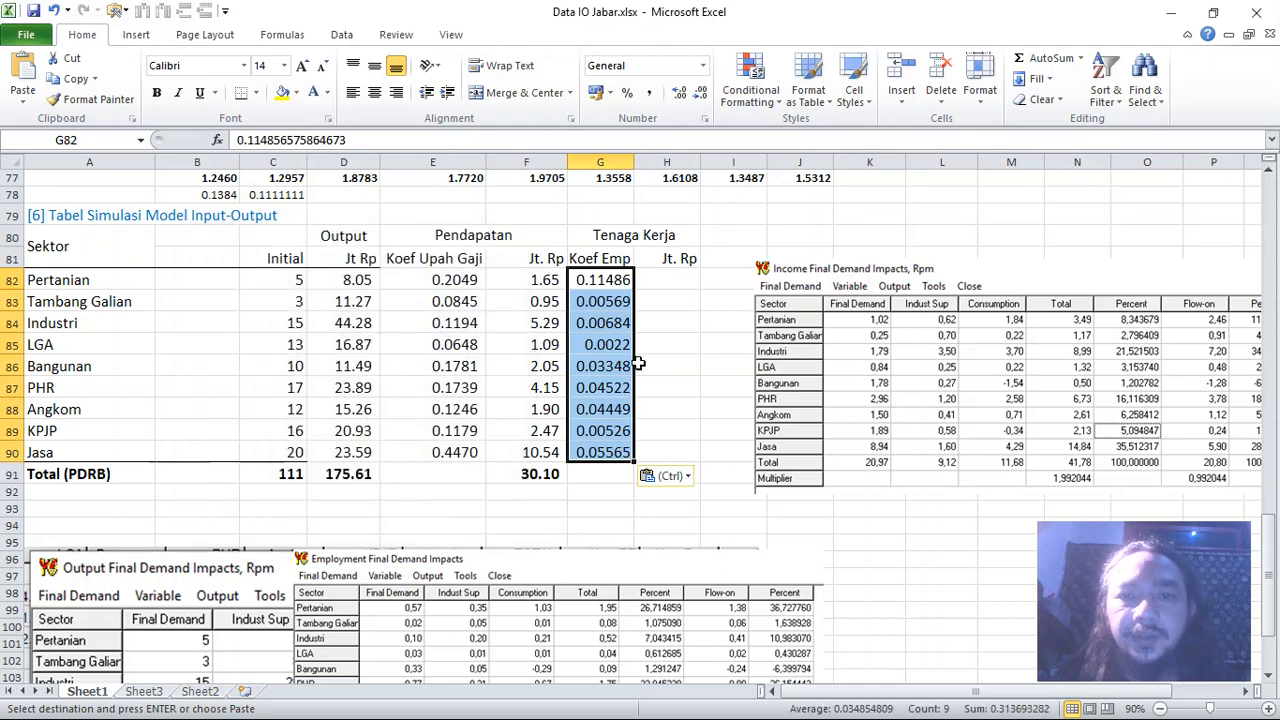
# Step: Change the unit header in H81 under Tenaga Kerja to Orang
pyautogui.click(668, 362)
pyautogui.click(668, 260)
pyautogui.write('Orng')
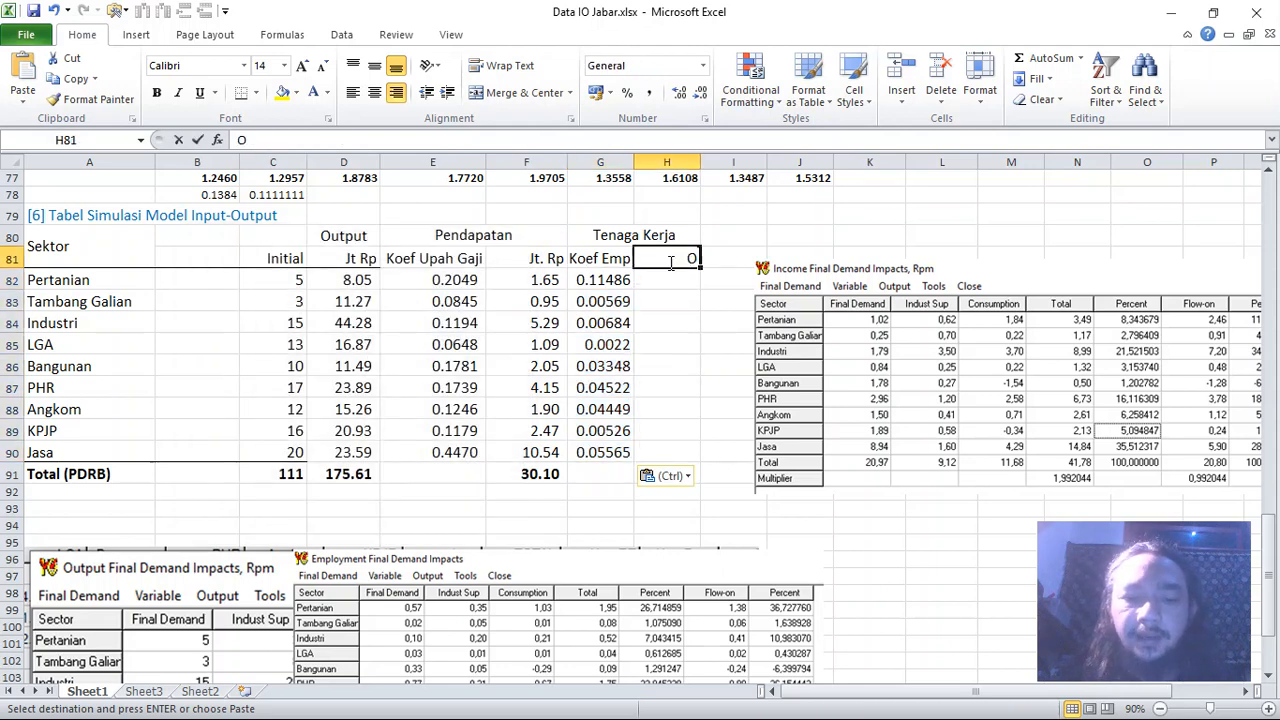
pyautogui.press('BackSpace')
pyautogui.press('BackSpace')
pyautogui.write('ang')
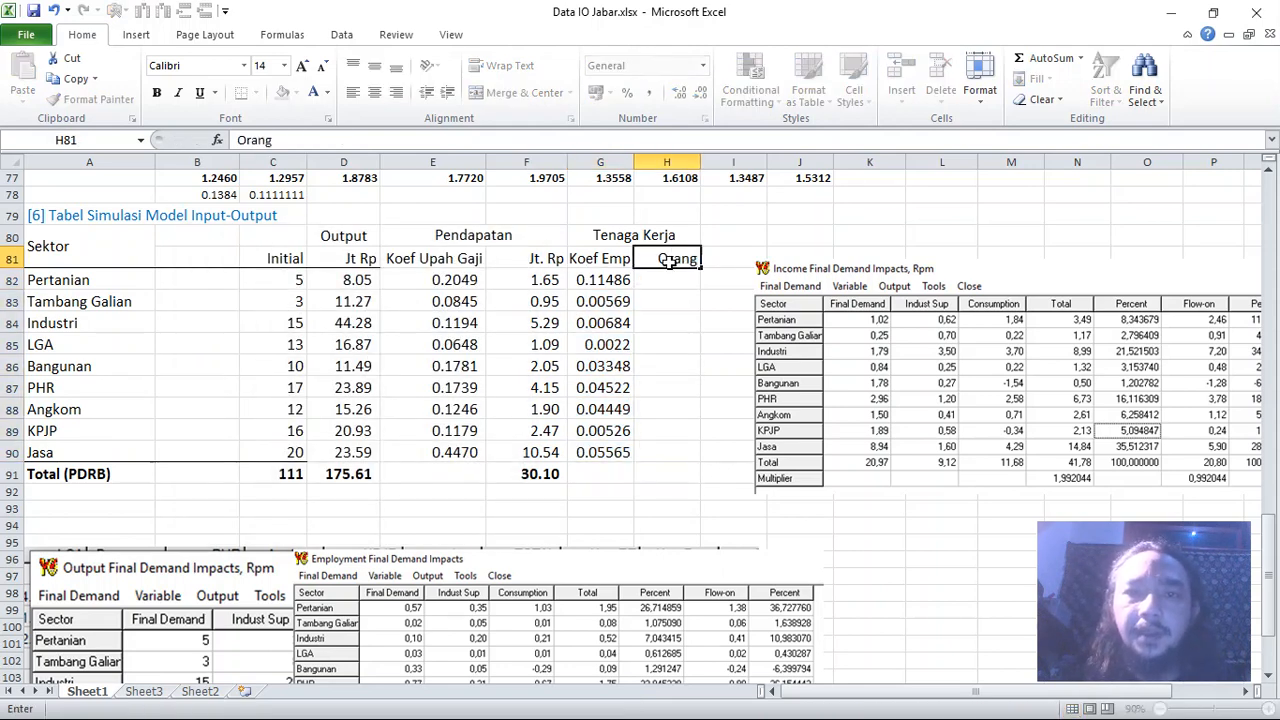
# Step: Calculate the Pertanian labour impact in H82 as Output times employment coefficient, =D82*G82
pyautogui.press('Return')
pyautogui.write('=')
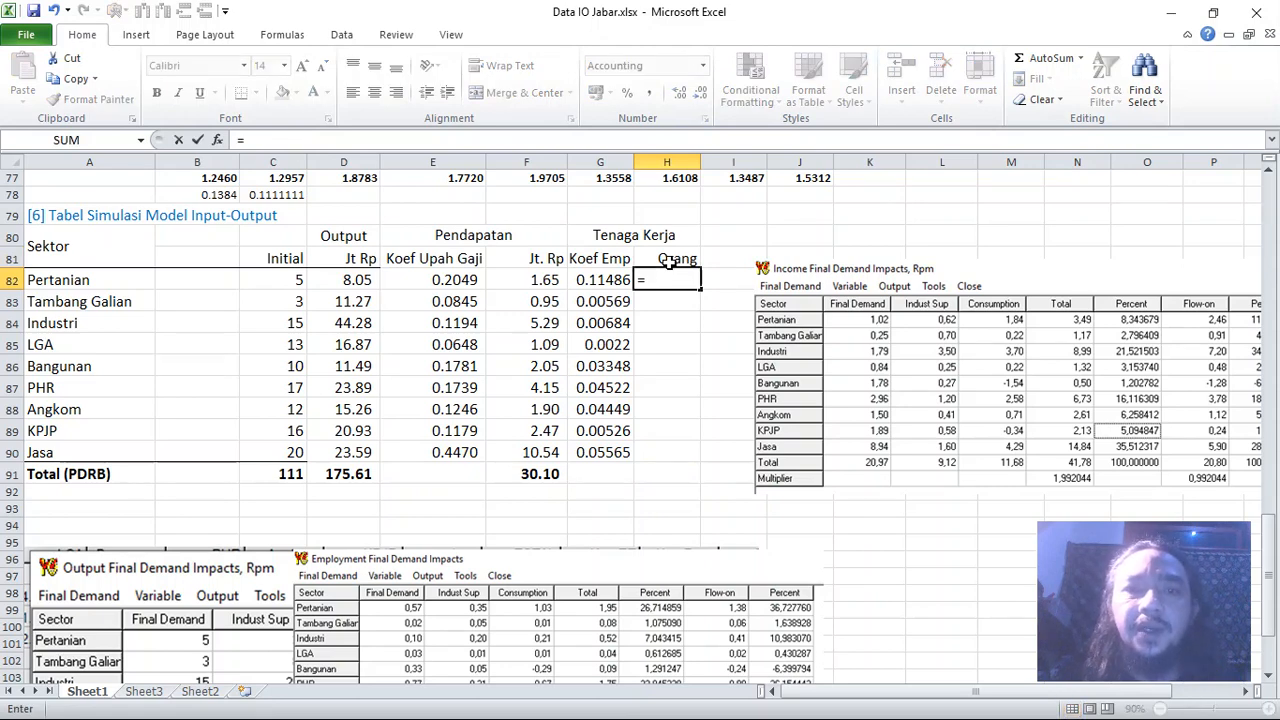
pyautogui.click(356, 281)
pyautogui.write('*')
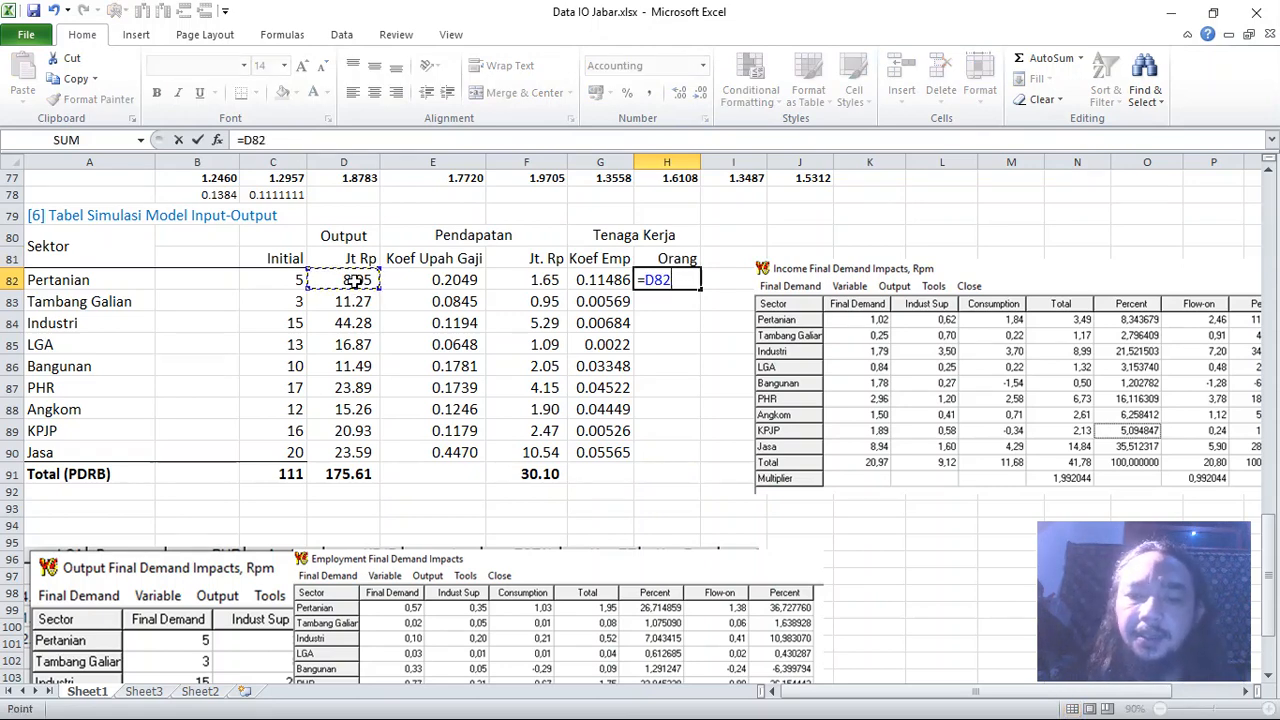
pyautogui.click(591, 284)
pyautogui.press('Return')
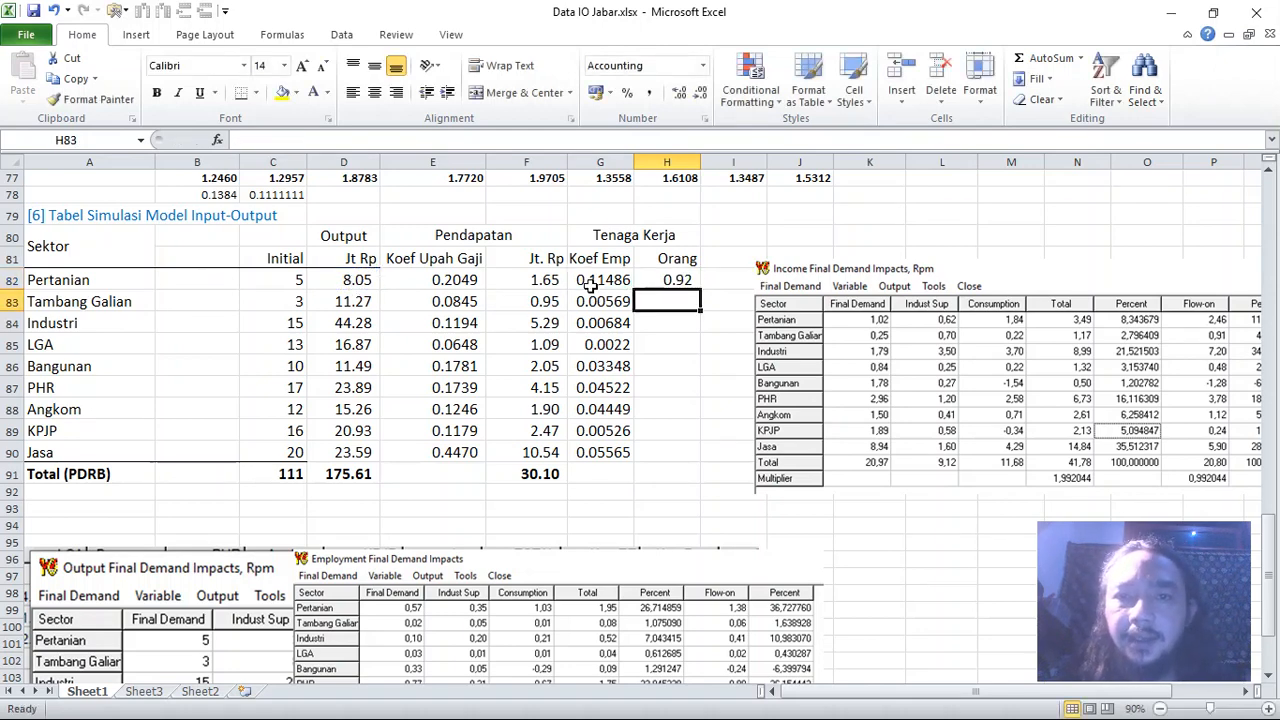
# Step: Fill the labour impact formula in H82 down through the Jasa row, H90
pyautogui.click(680, 282)
pyautogui.moveTo(701, 290); pyautogui.dragTo(703, 391)
pyautogui.moveTo(692, 461); pyautogui.dragTo(692, 461)
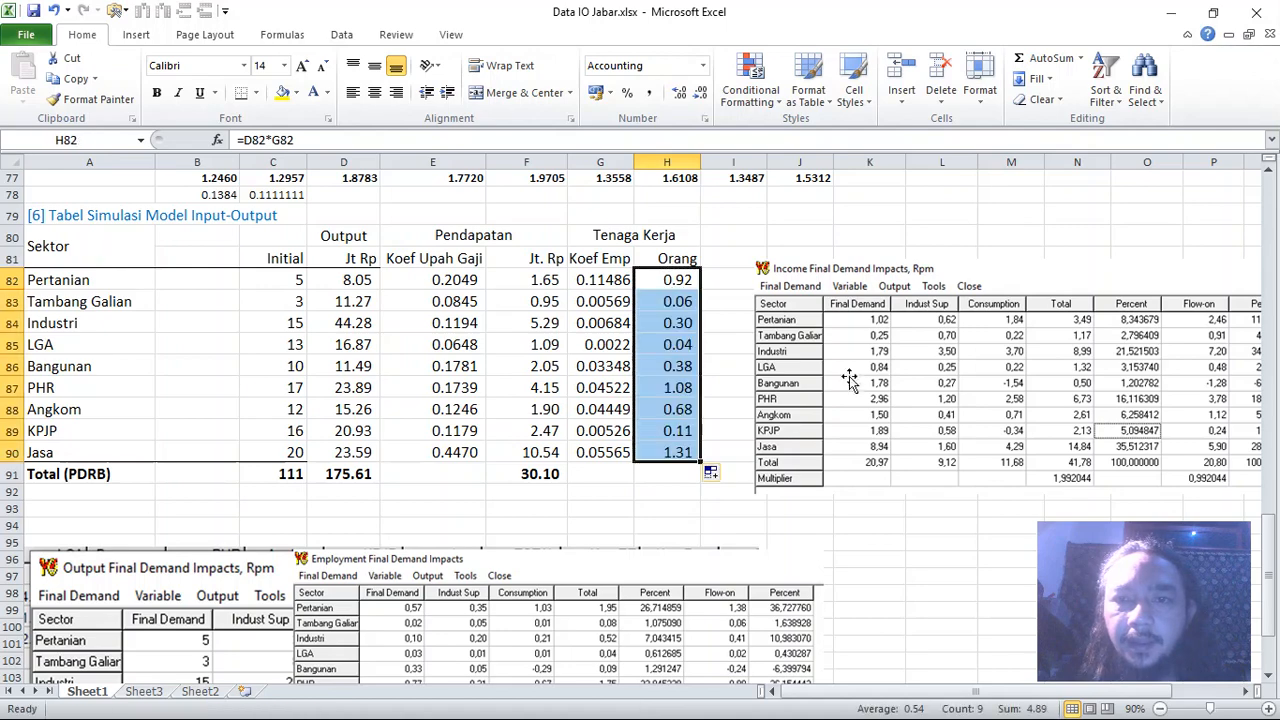
# Step: Move the Income Final Demand Impacts picture below the simulation table and place the Employment Final Demand Impacts picture beside the table
pyautogui.moveTo(860, 330); pyautogui.dragTo(905, 704)
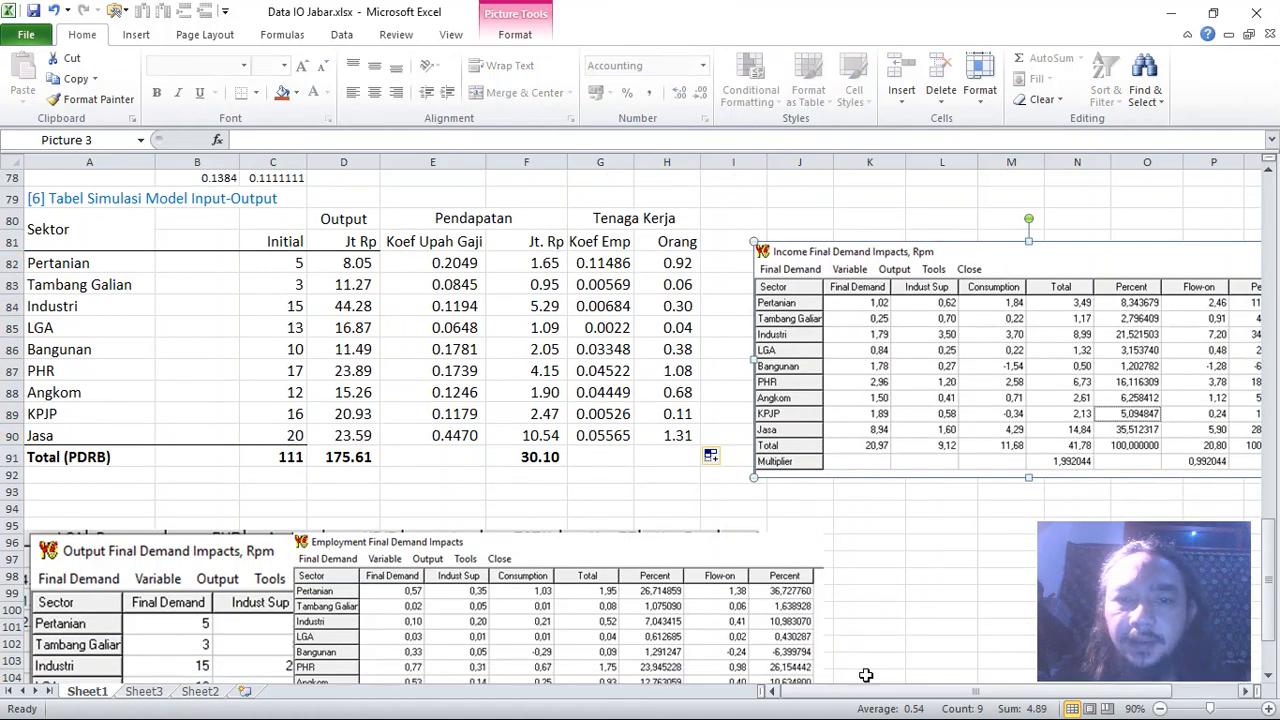
pyautogui.moveTo(663, 587); pyautogui.dragTo(978, 583)
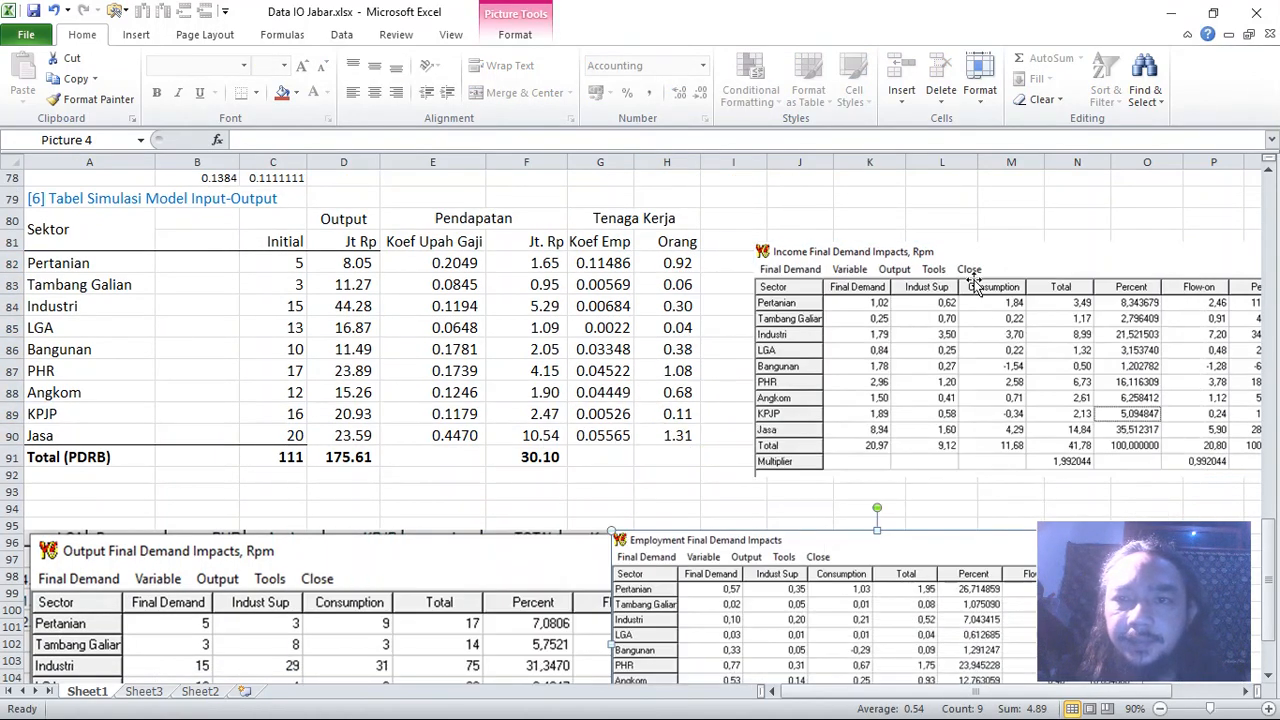
pyautogui.moveTo(962, 258); pyautogui.dragTo(256, 550)
pyautogui.moveTo(693, 557); pyautogui.dragTo(884, 246)
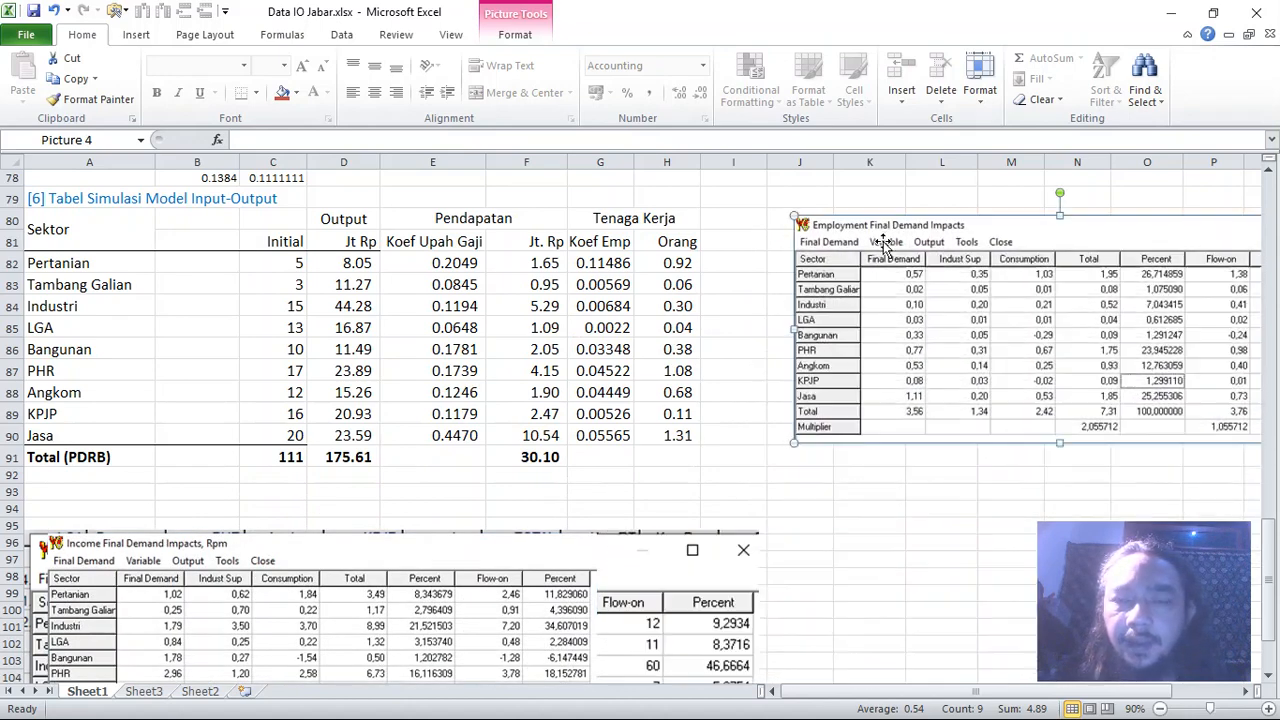
# Step: Enter the Pertanian check sum =0.57+0.35 in I82, taken from the Final Demand and Indust Sup columns of the employment picture
pyautogui.click(730, 263)
pyautogui.write('0')
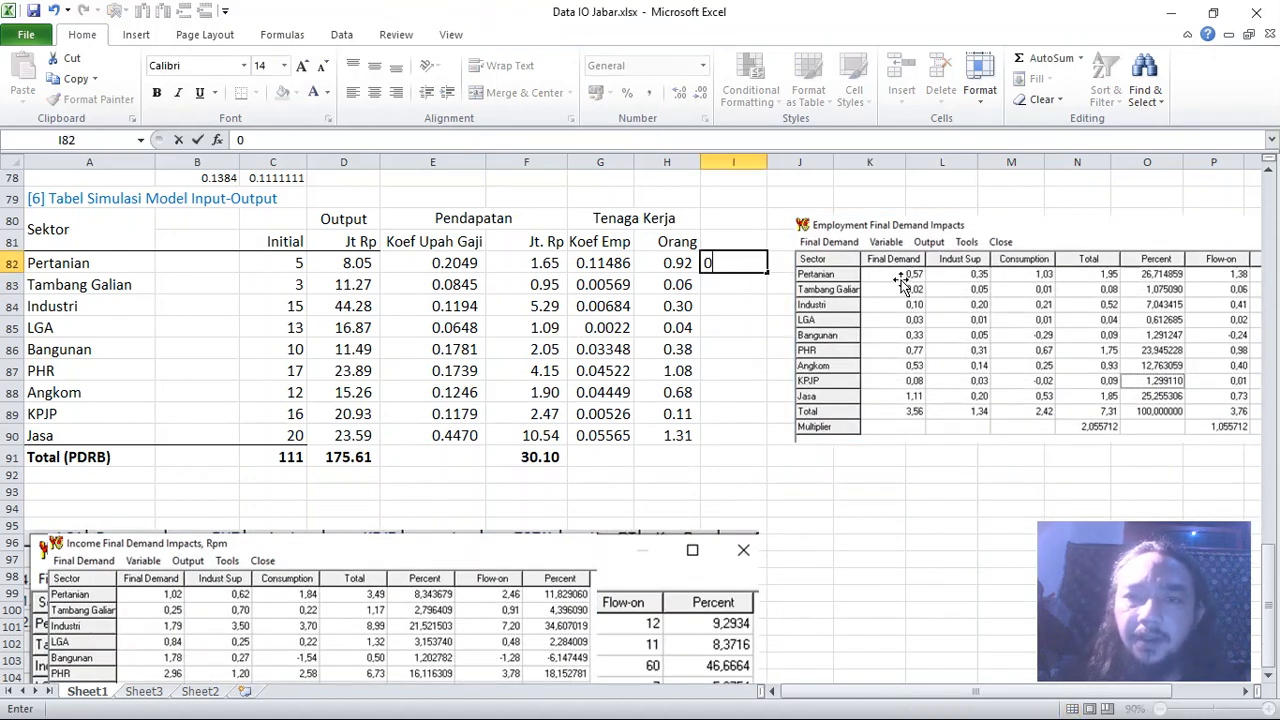
pyautogui.press('BackSpace')
pyautogui.write('=')
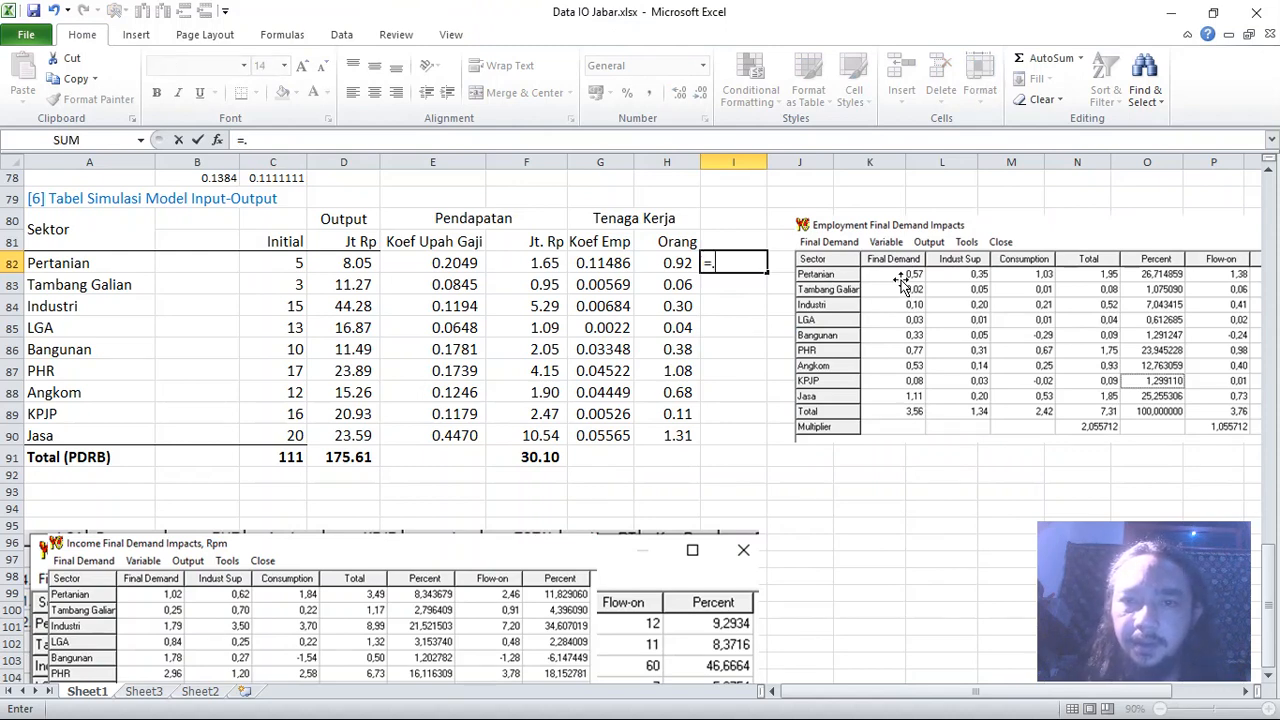
pyautogui.write('0.57+')
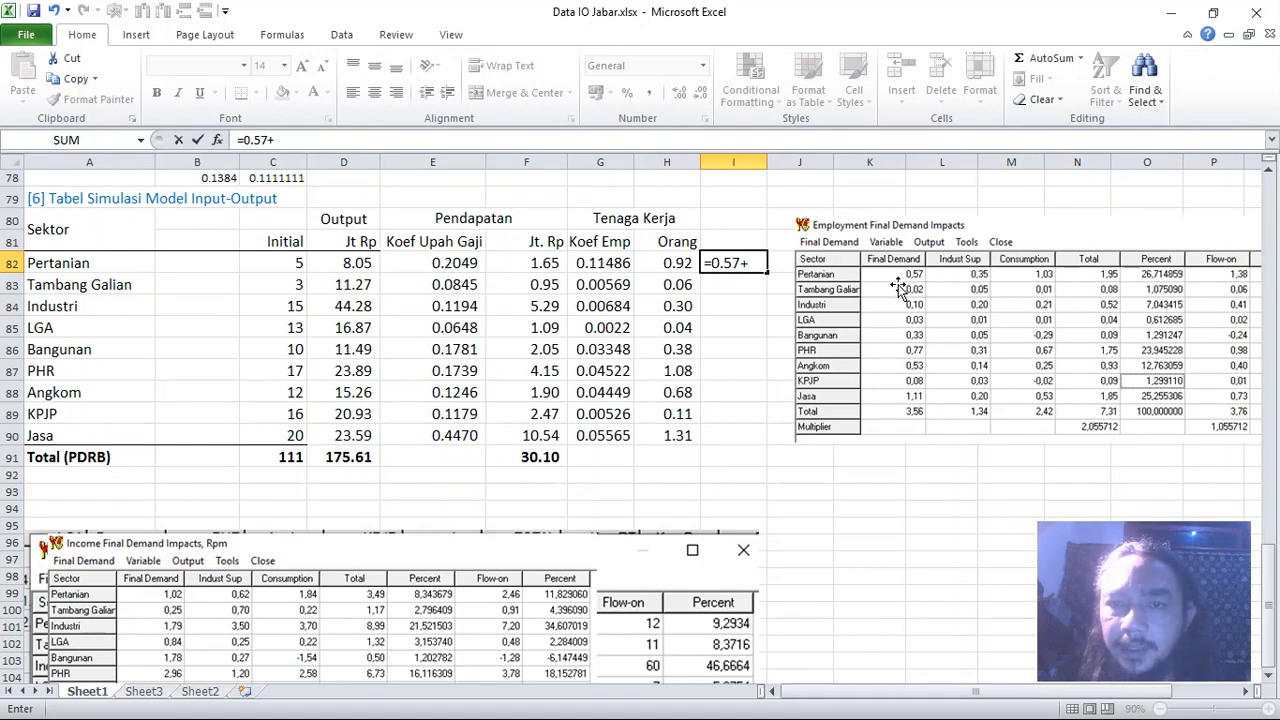
pyautogui.write('0.35')
pyautogui.press('Return')
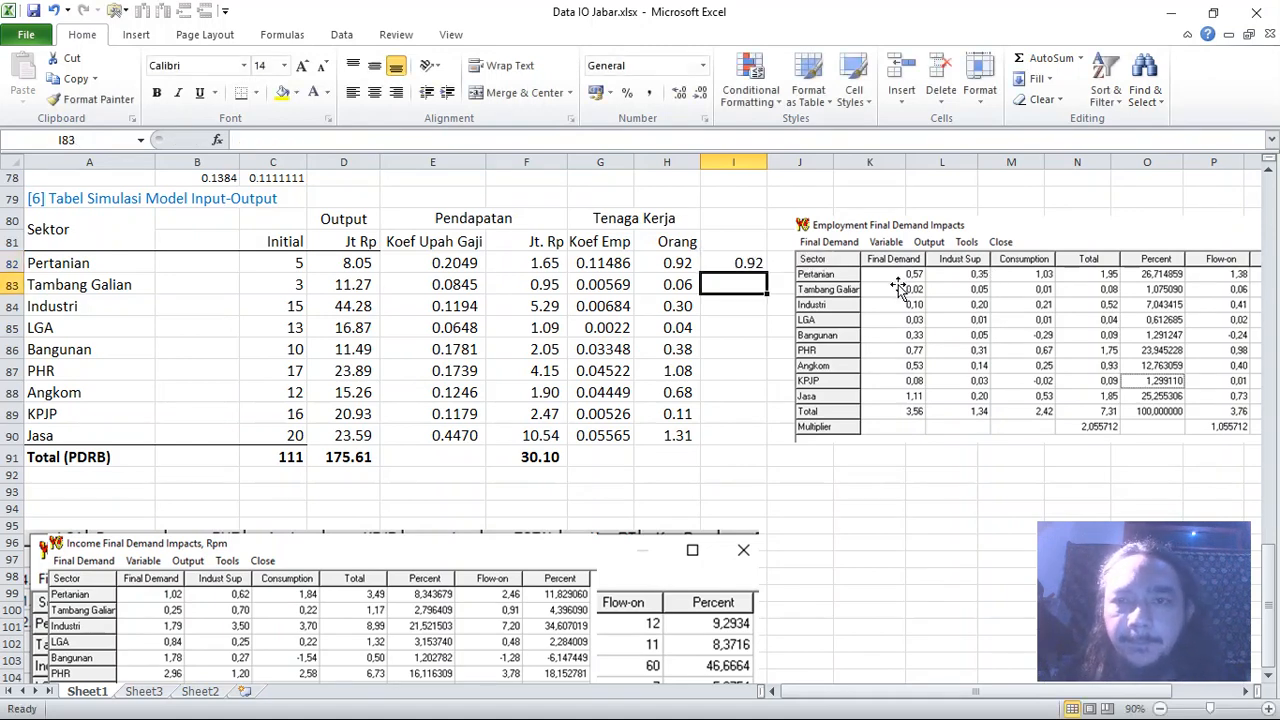
# Step: Enlarge the Employment Final Demand Impacts picture and shift it slightly away from column I
pyautogui.click(899, 287)
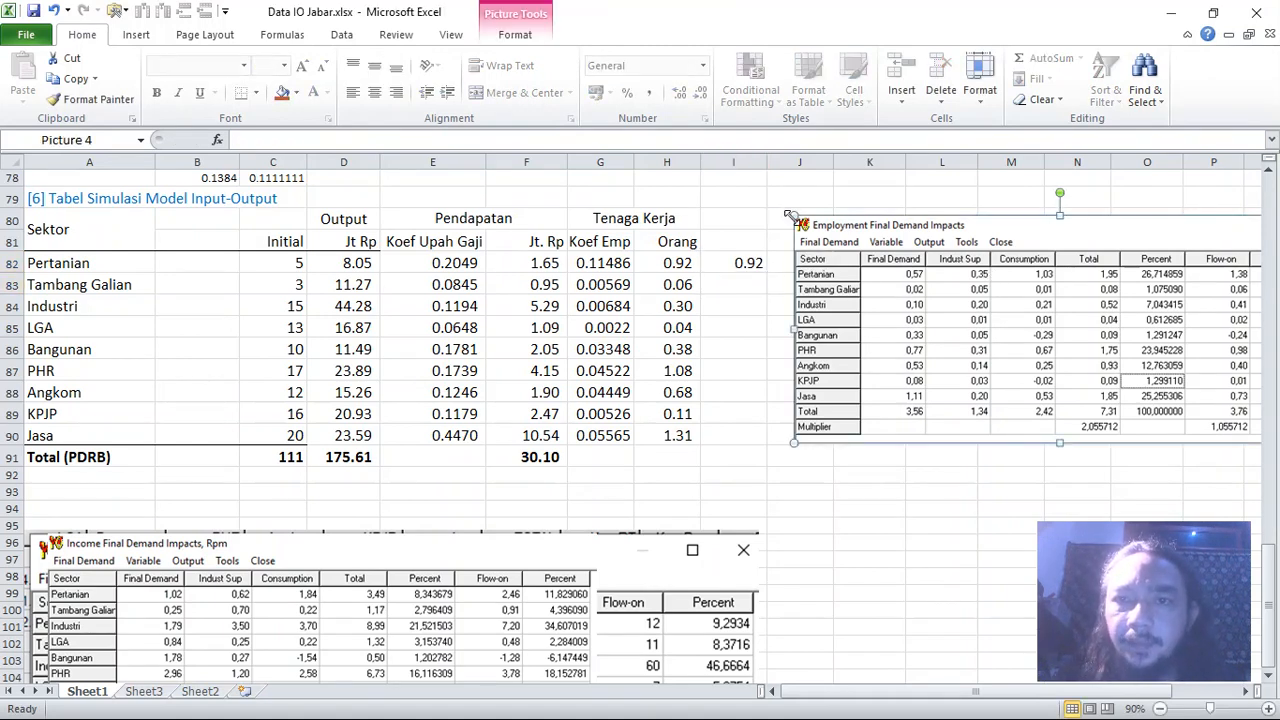
pyautogui.moveTo(830, 214); pyautogui.dragTo(842, 245)
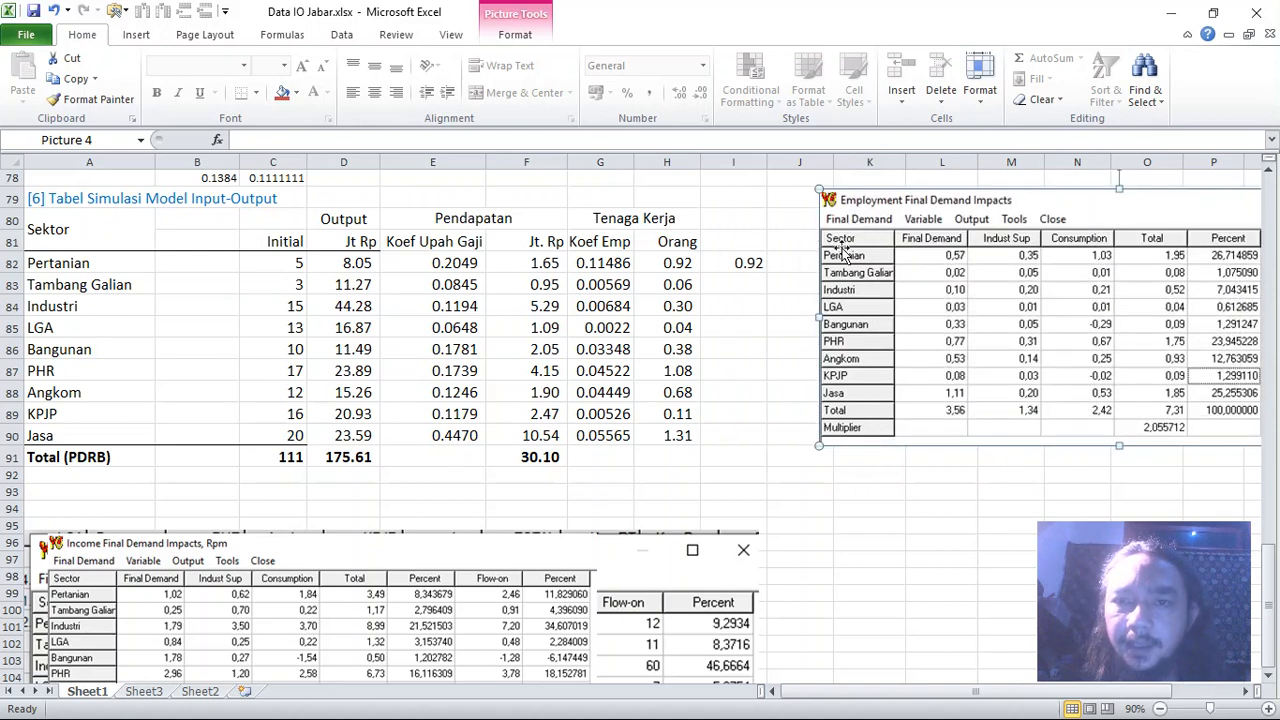
# Step: Enter the Tambang Galian check sum =0.02 + 0.05 in I83 as a formula
pyautogui.click(730, 284)
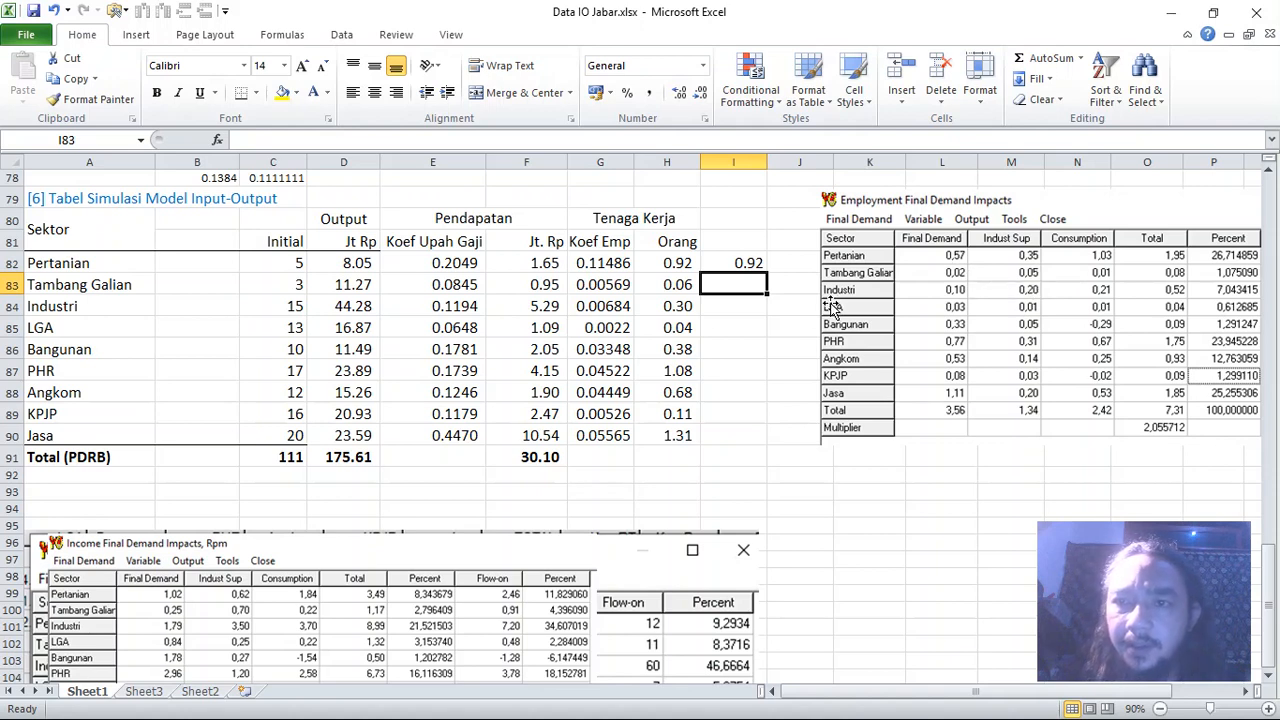
pyautogui.write('0.02')
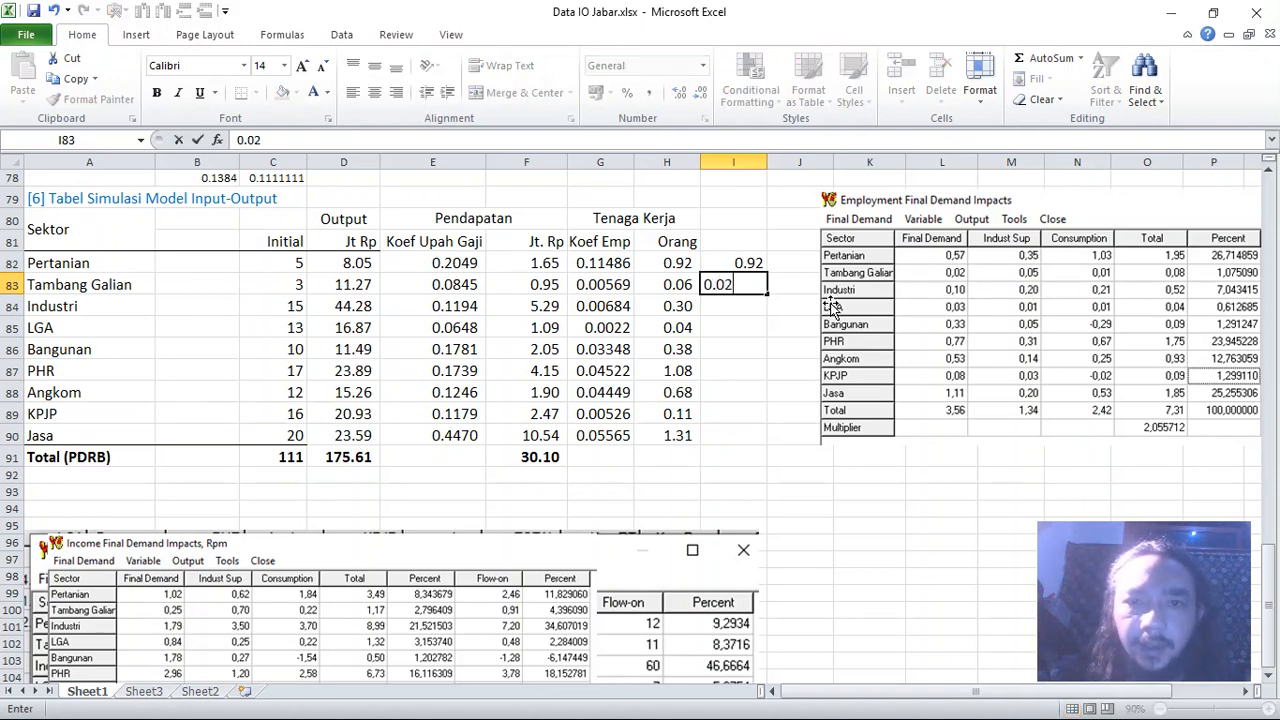
pyautogui.write(' + 0.')
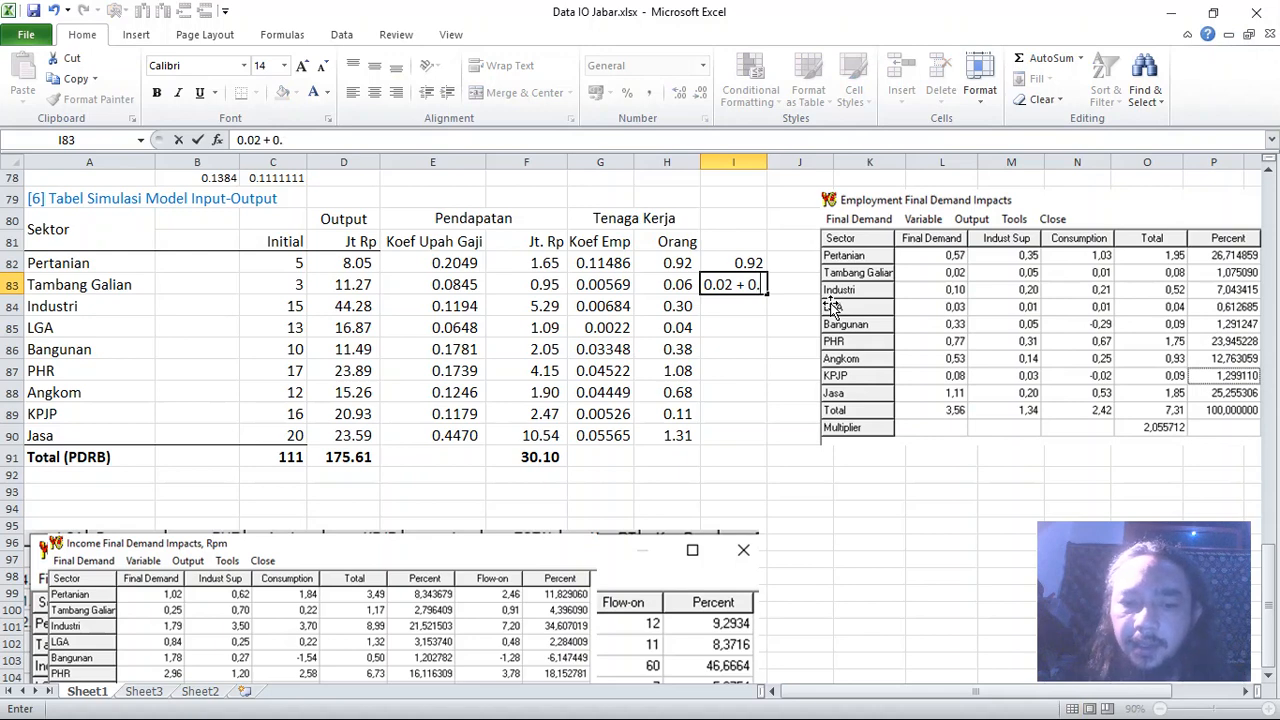
pyautogui.write('05')
pyautogui.press('Return')
pyautogui.click(732, 285)
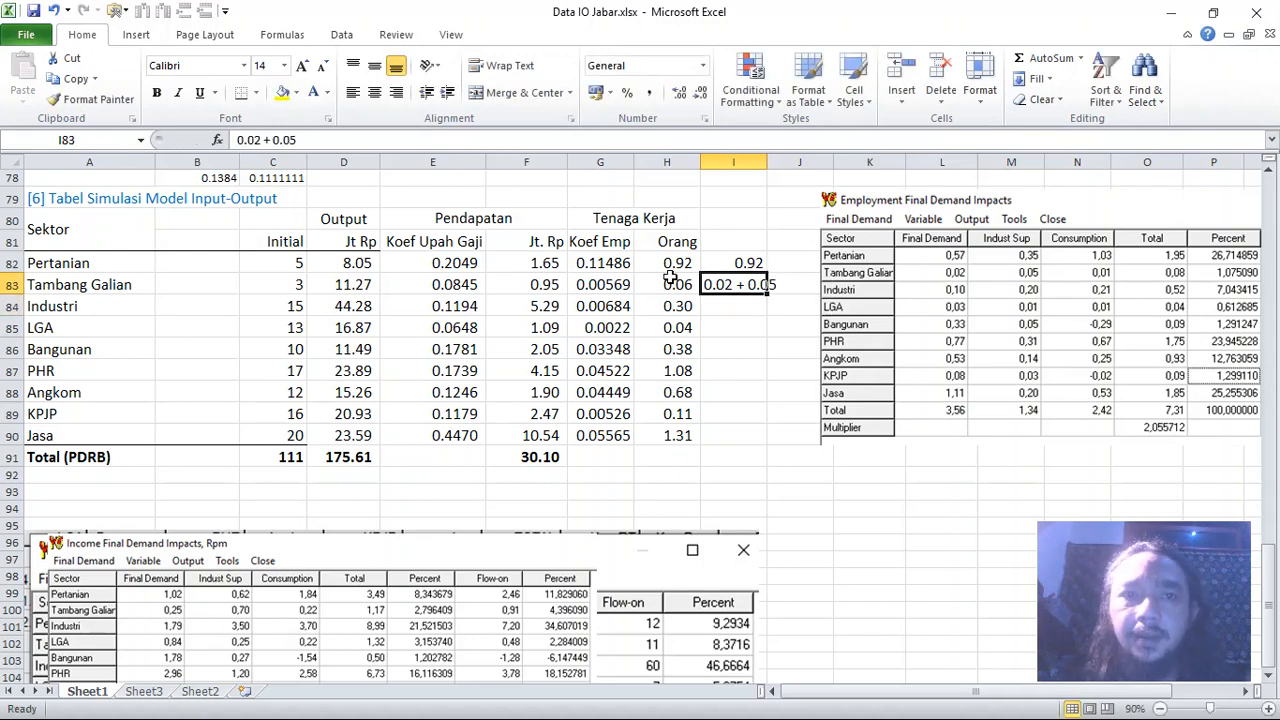
pyautogui.click(237, 140)
pyautogui.write('=')
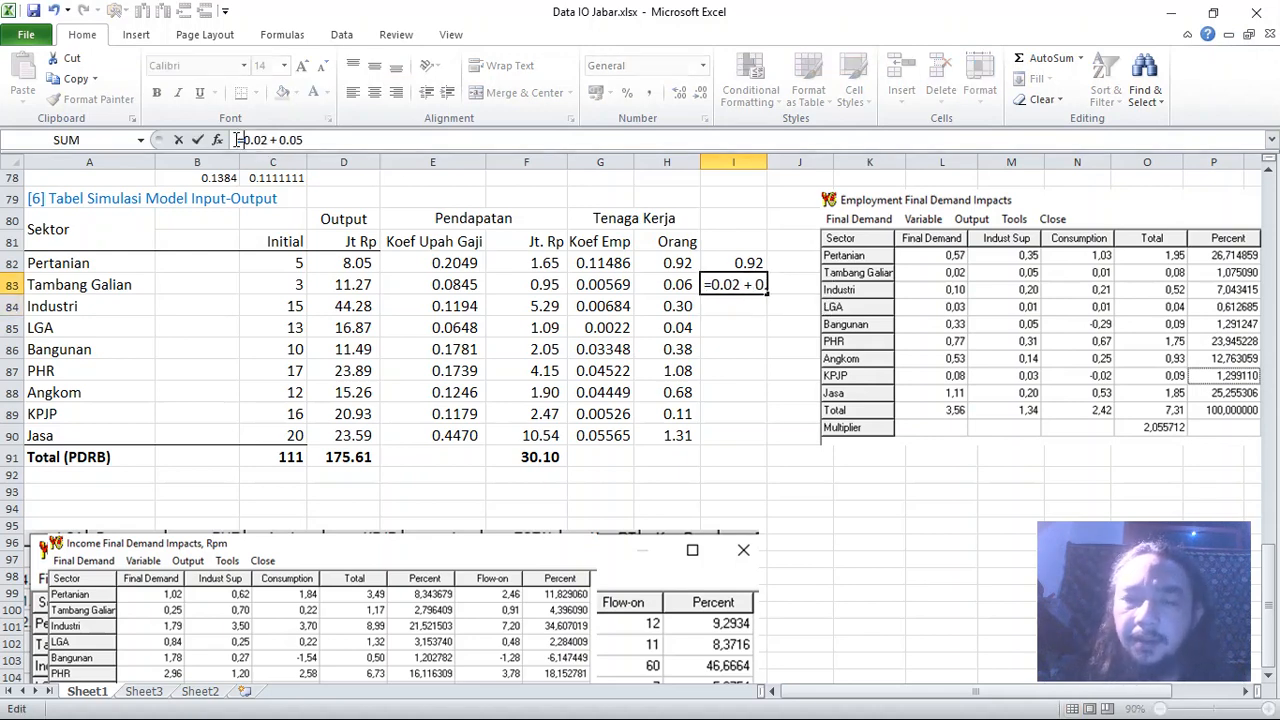
pyautogui.press('Return')
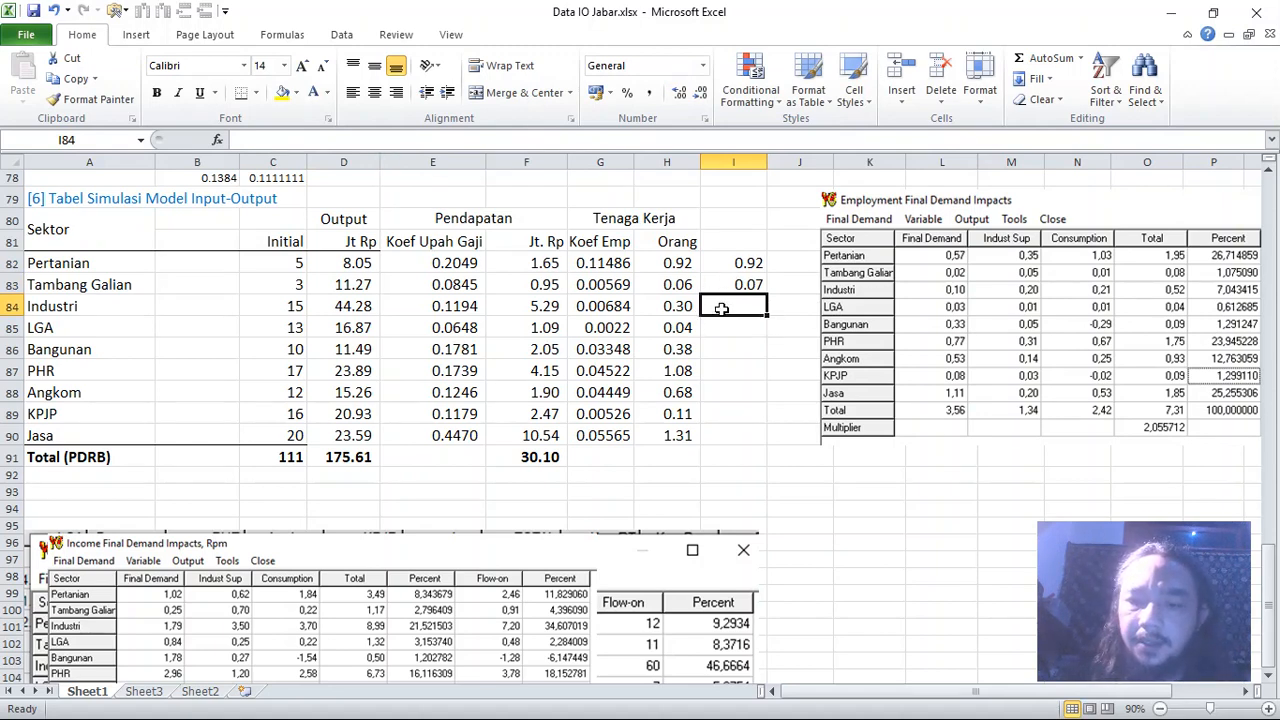
# Step: Enter the Industri check sum =0.10+0.20 in I84
pyautogui.write('=')
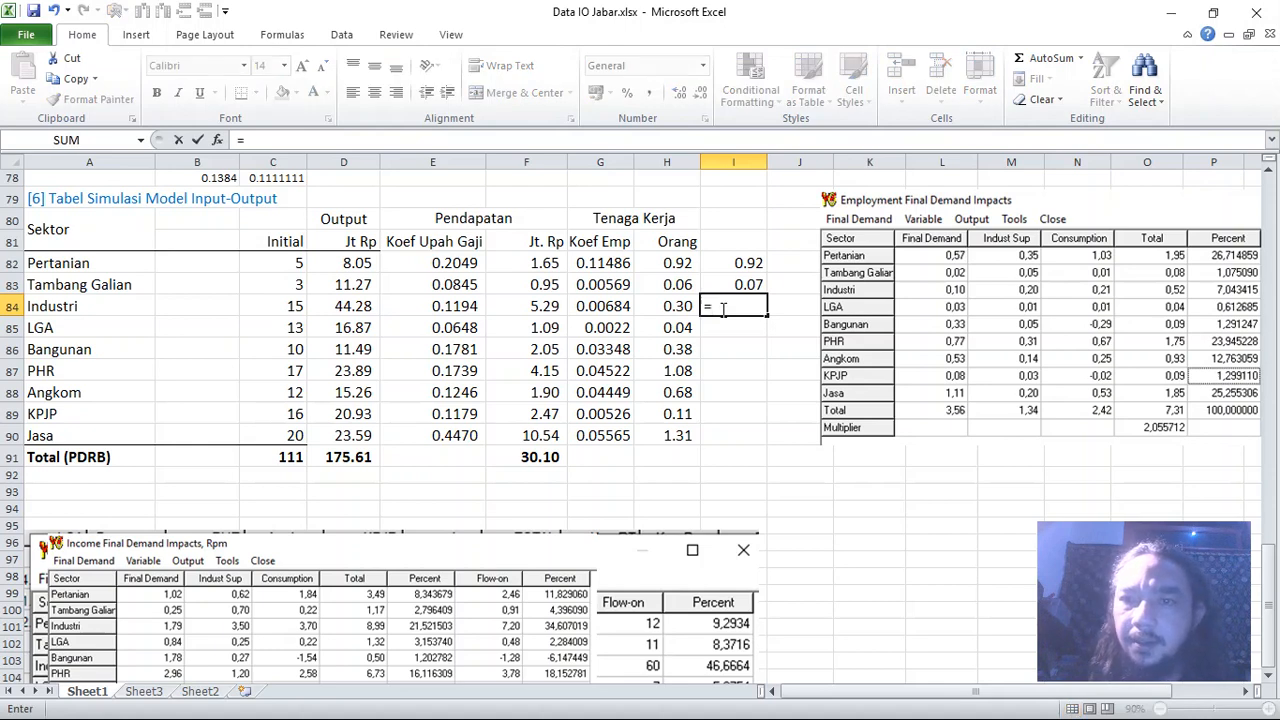
pyautogui.write('0.10')
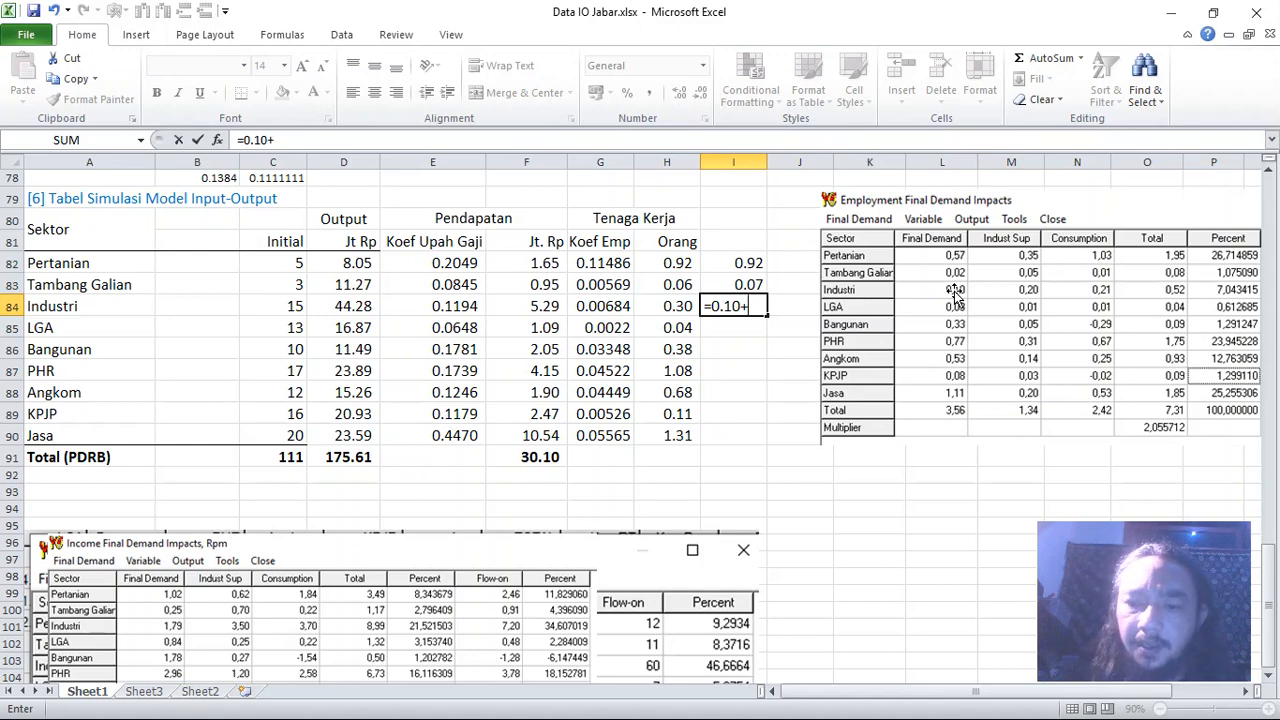
pyautogui.write('+0.20')
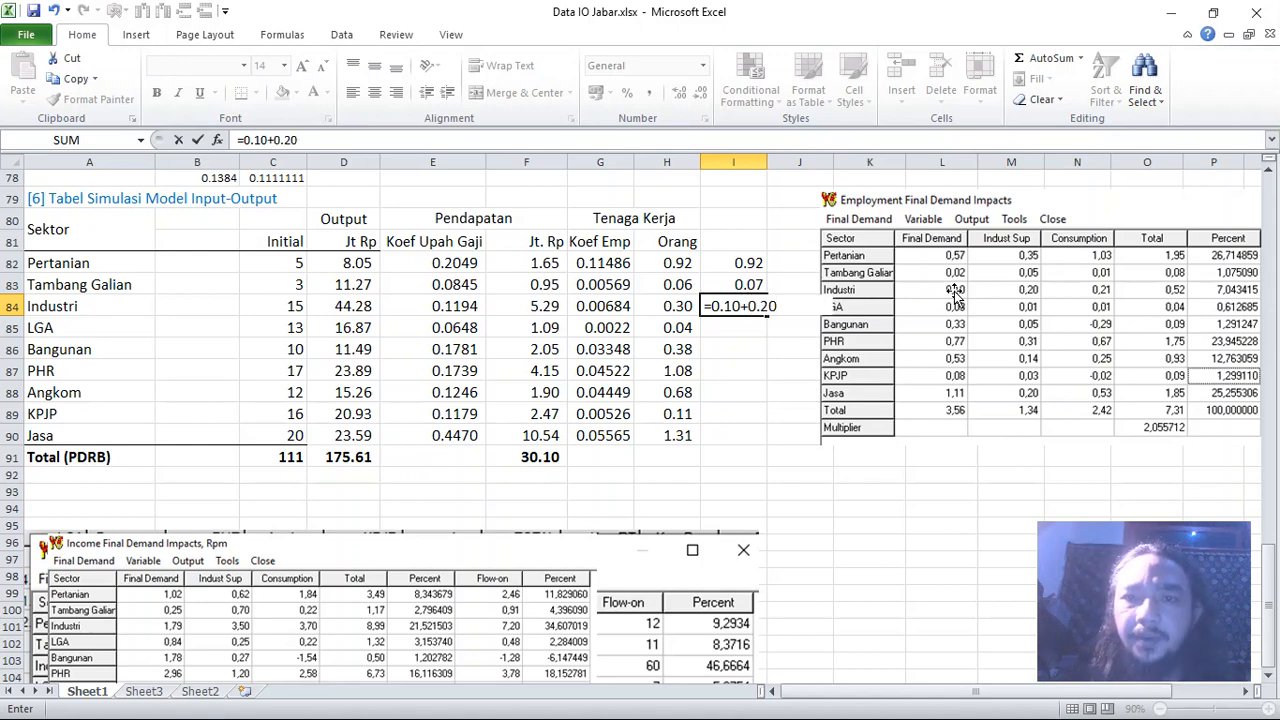
pyautogui.press('Return')
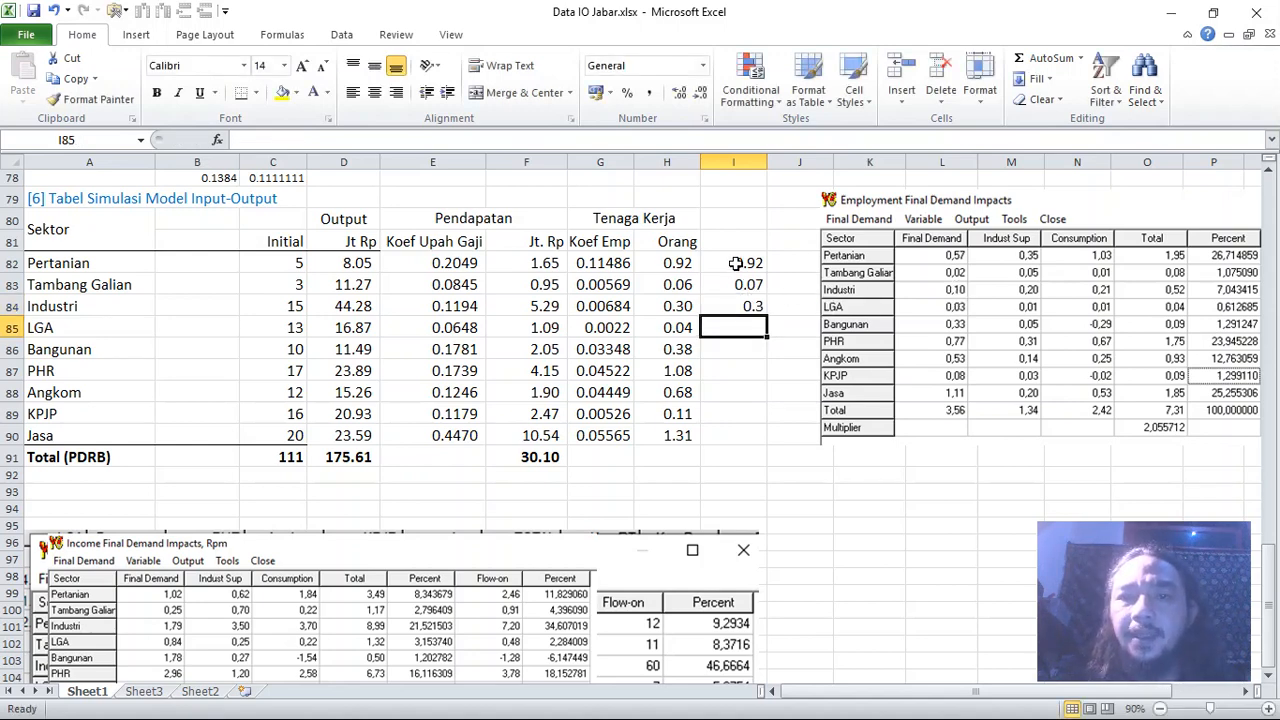
# Step: Clear the three check sums in I82:I84 beside the Orang column
pyautogui.moveTo(735, 263); pyautogui.dragTo(740, 311)
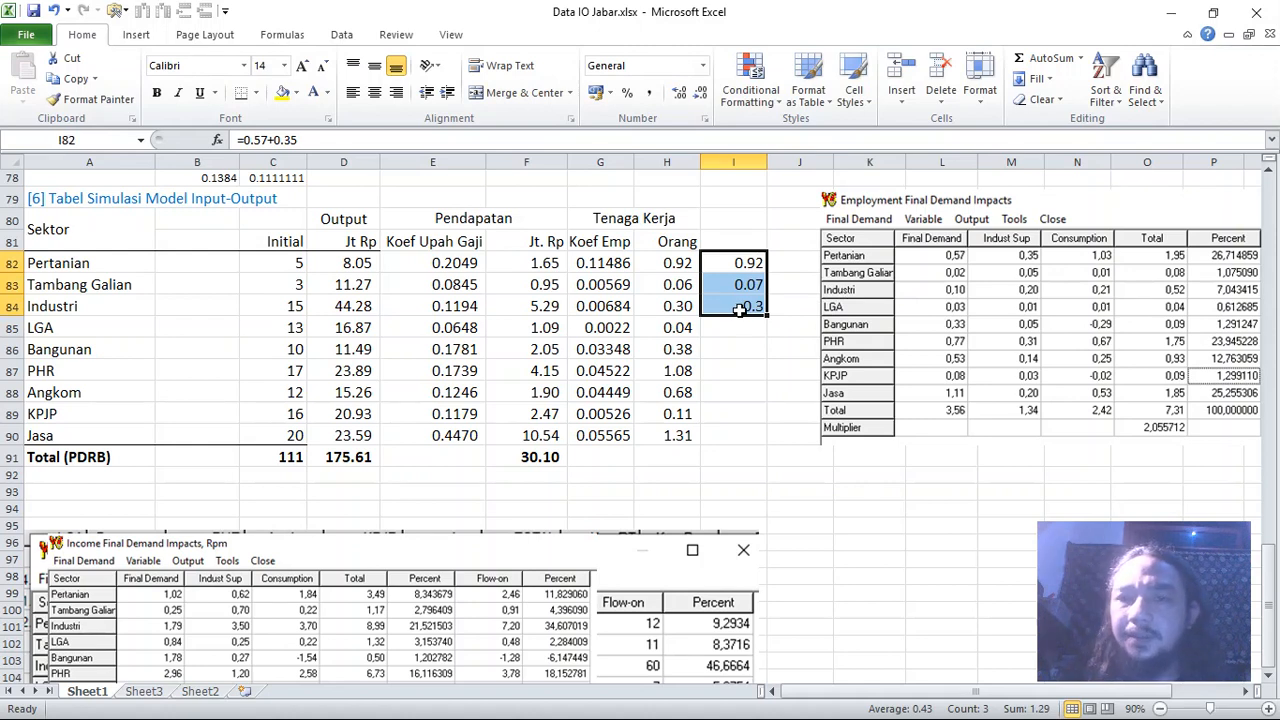
pyautogui.press('Delete')
pyautogui.click(806, 384)
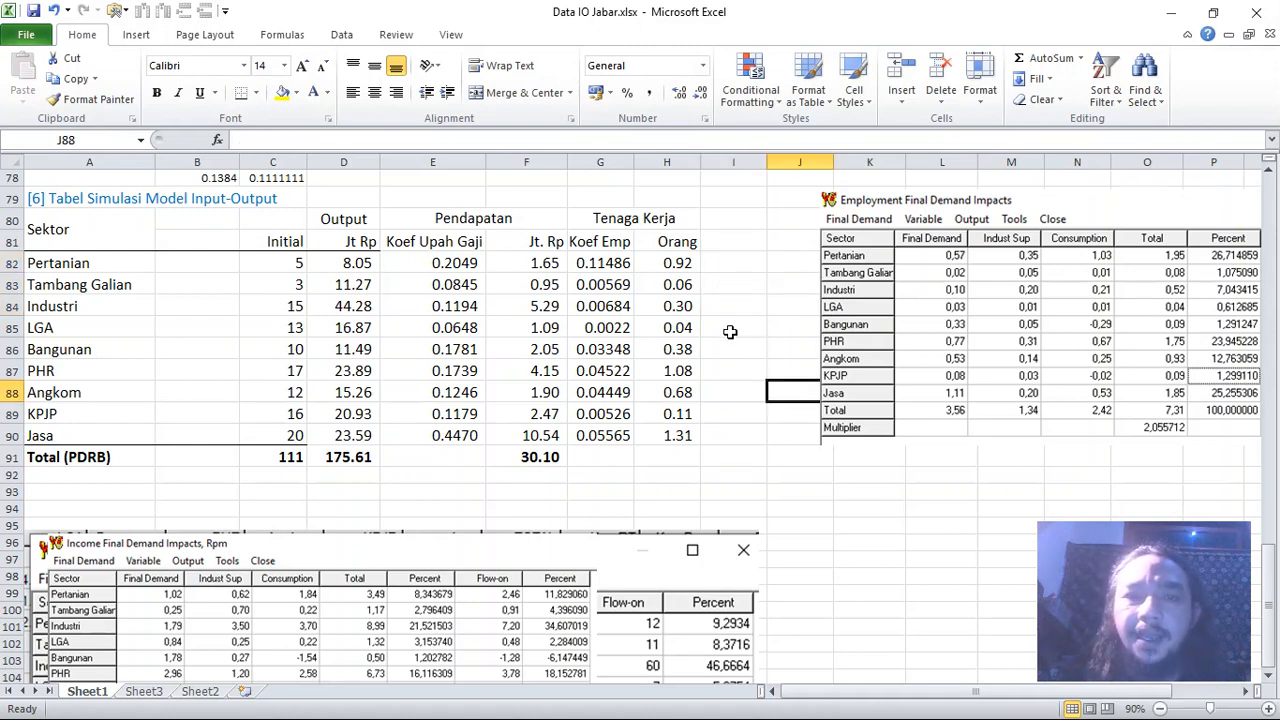
# Step: Move the Employment Final Demand Impacts picture down so it sits below the simulation table's rows
pyautogui.moveTo(664, 259); pyautogui.dragTo(676, 415)
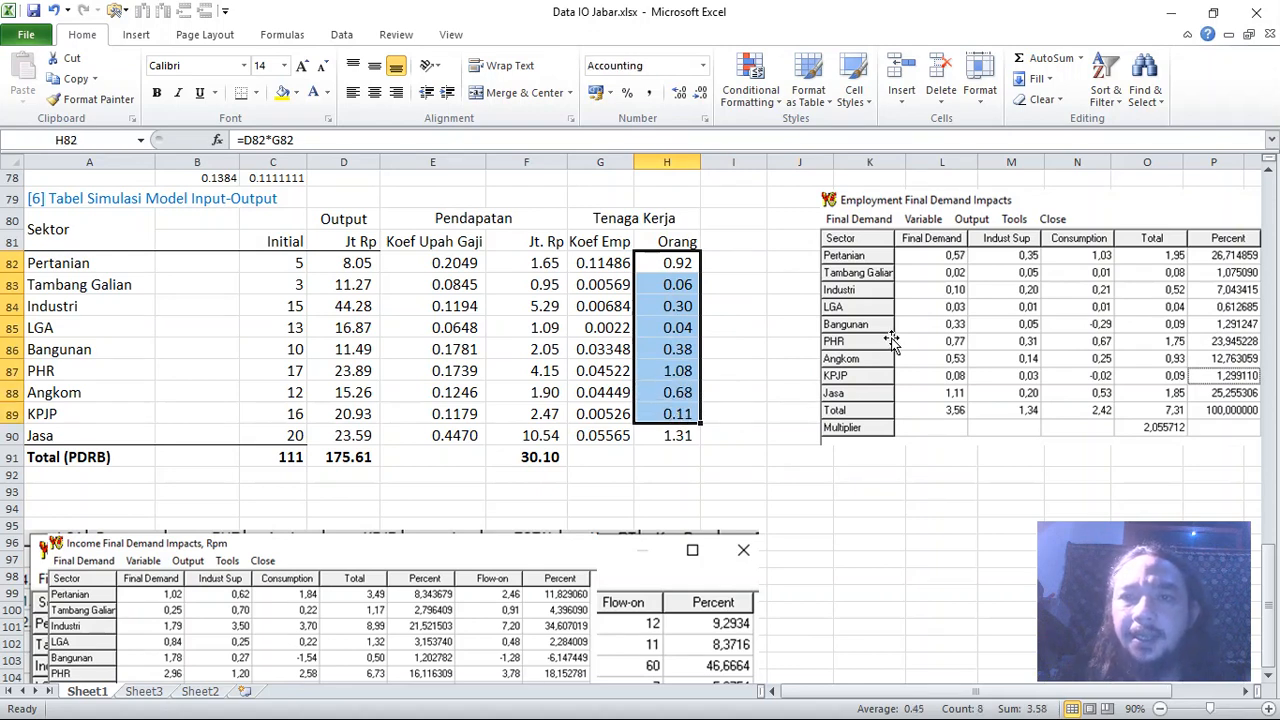
pyautogui.moveTo(890, 340); pyautogui.dragTo(860, 671)
pyautogui.click(590, 491)
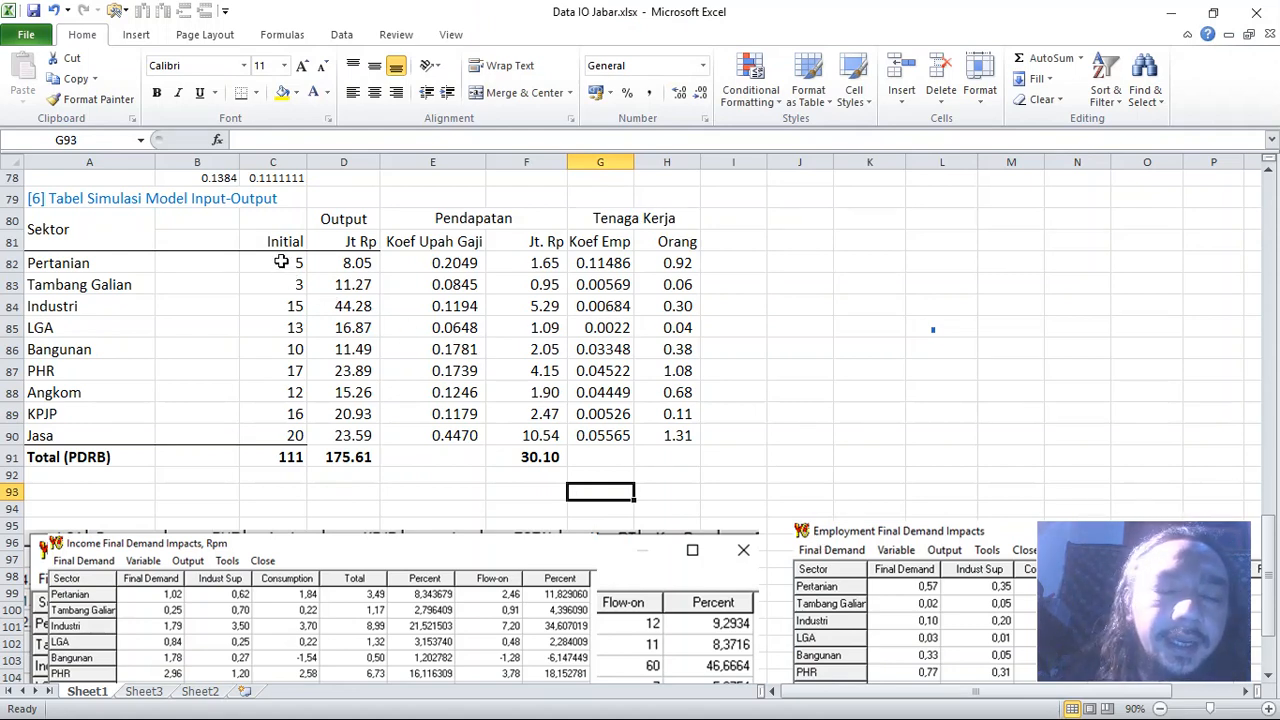
# Step: Examine the sectors' Initial values in column C, the total Output in D91 and the total Pendapatan in F91
pyautogui.moveTo(281, 262); pyautogui.dragTo(299, 432)
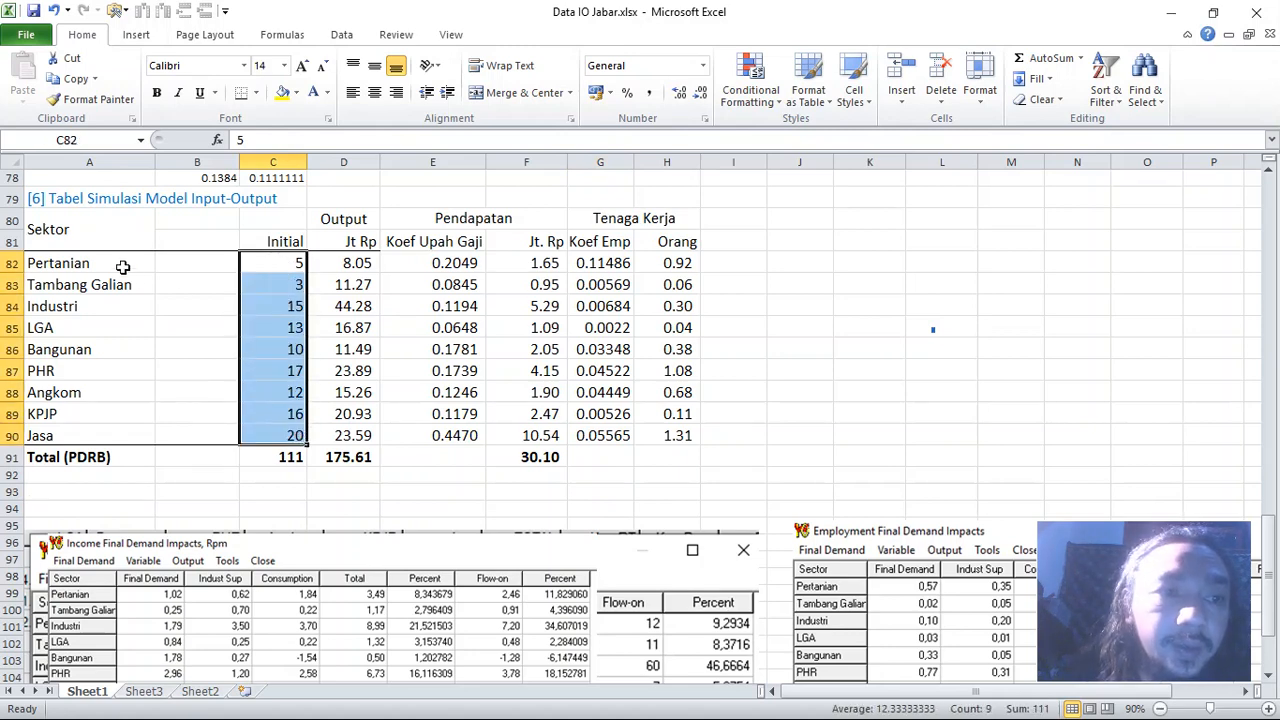
pyautogui.moveTo(124, 267); pyautogui.dragTo(138, 426)
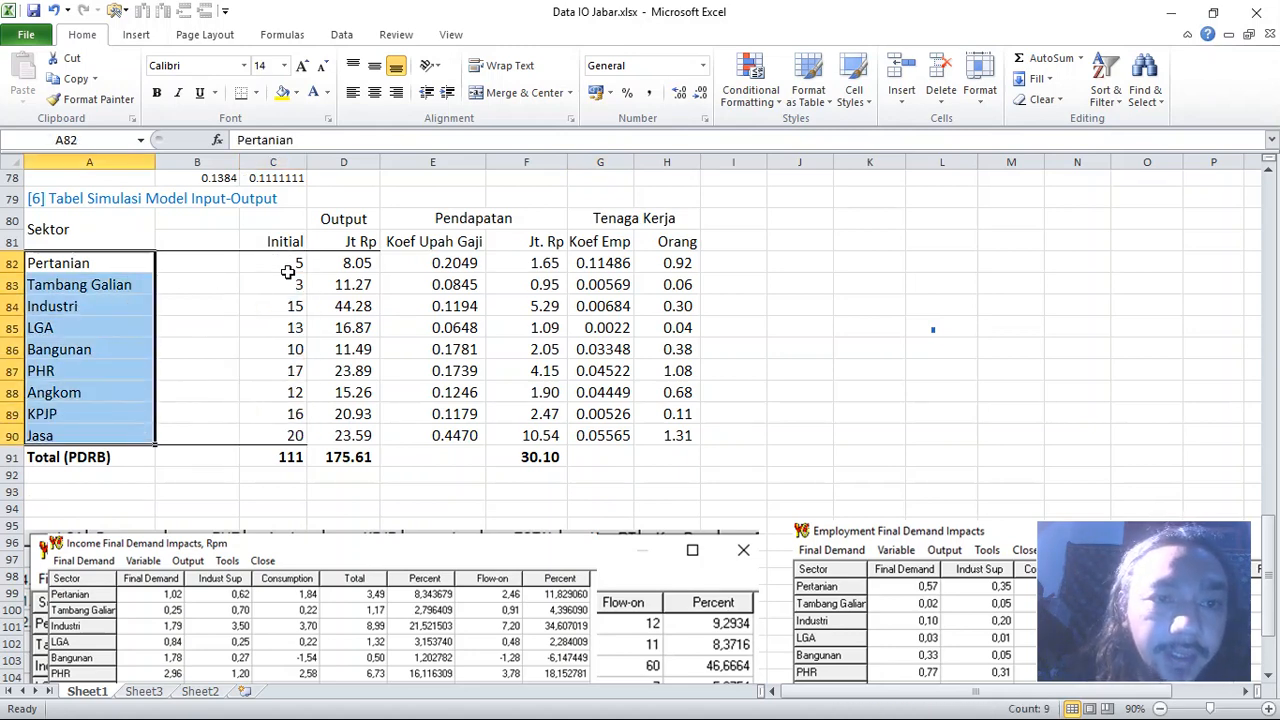
pyautogui.moveTo(281, 262); pyautogui.dragTo(278, 425)
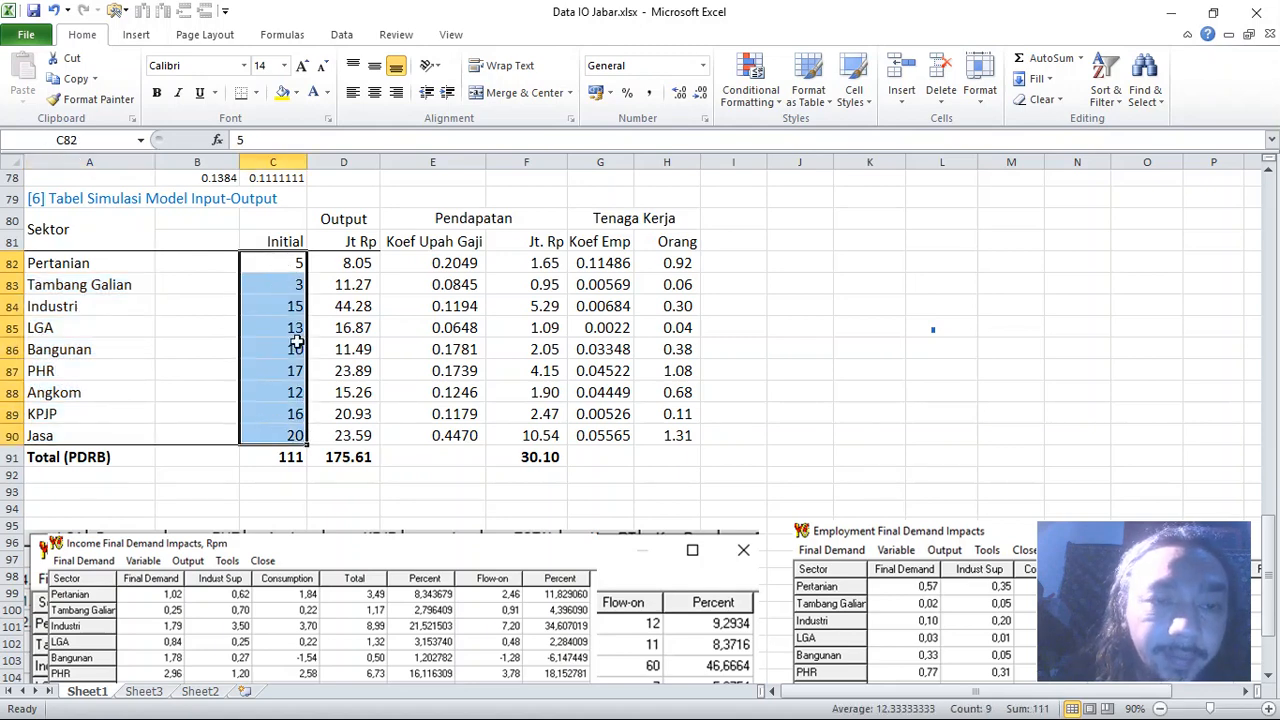
pyautogui.moveTo(275, 241); pyautogui.dragTo(277, 431)
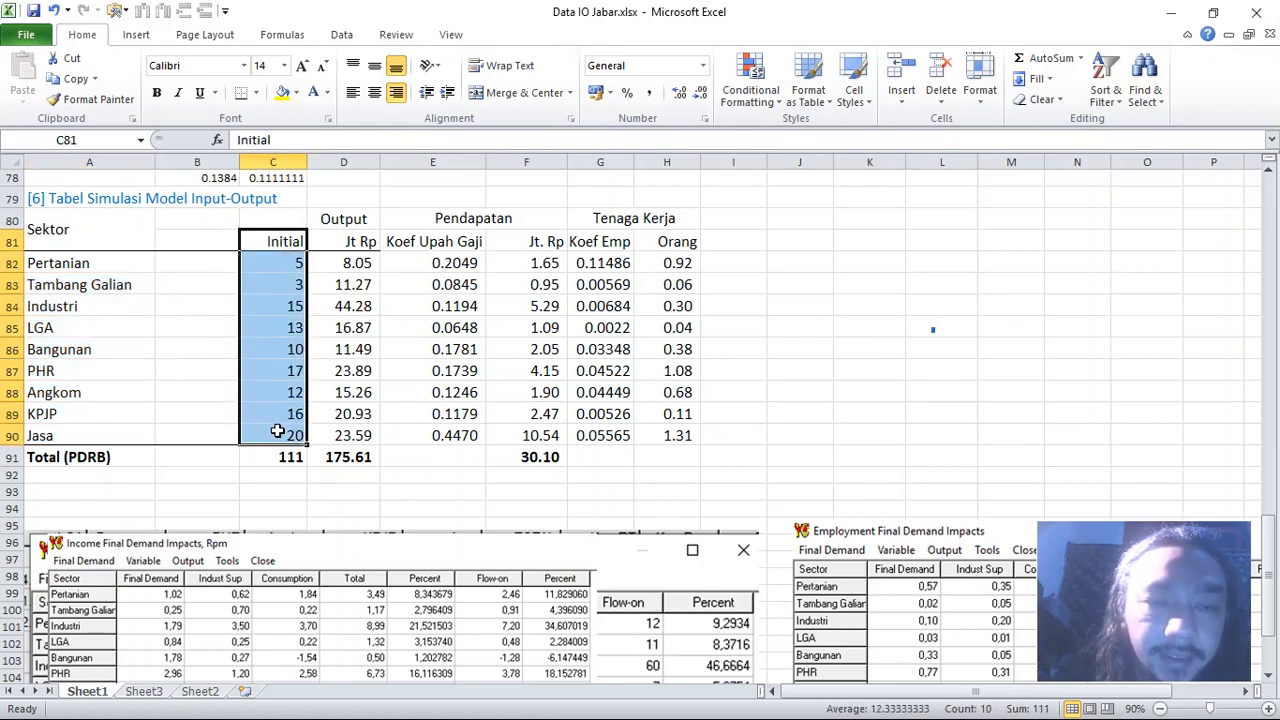
pyautogui.click(371, 393)
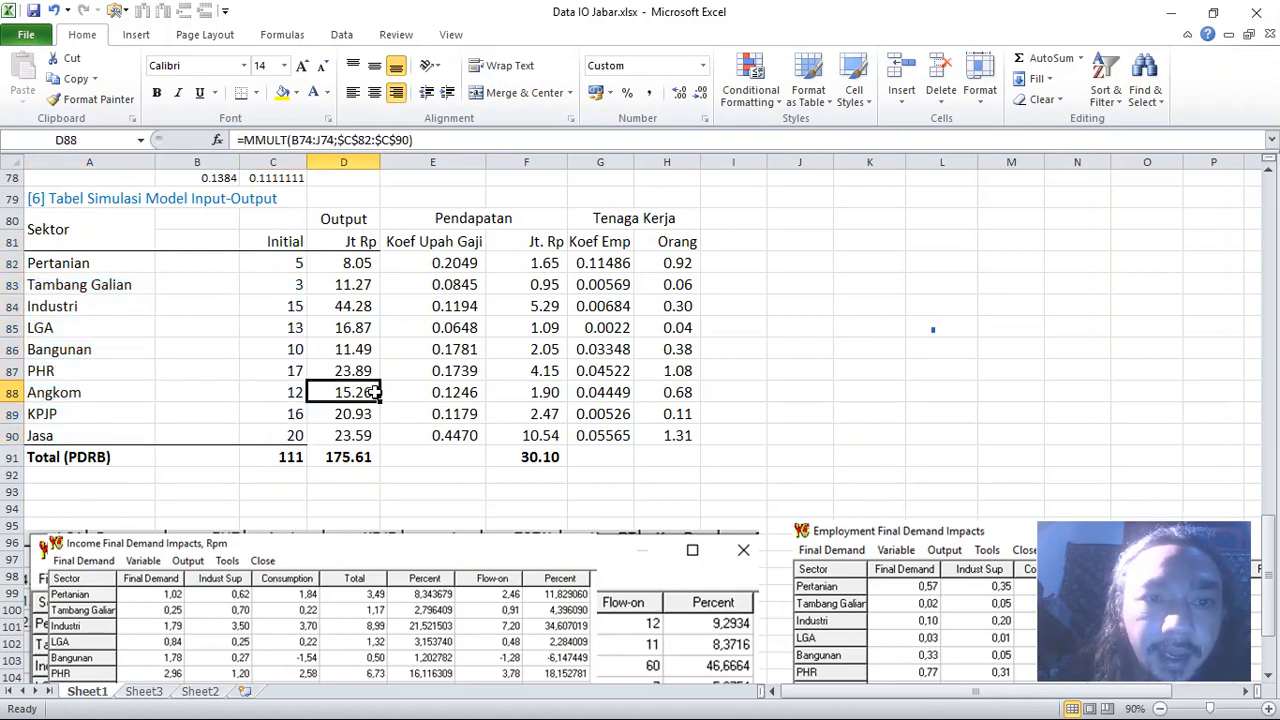
pyautogui.click(355, 461)
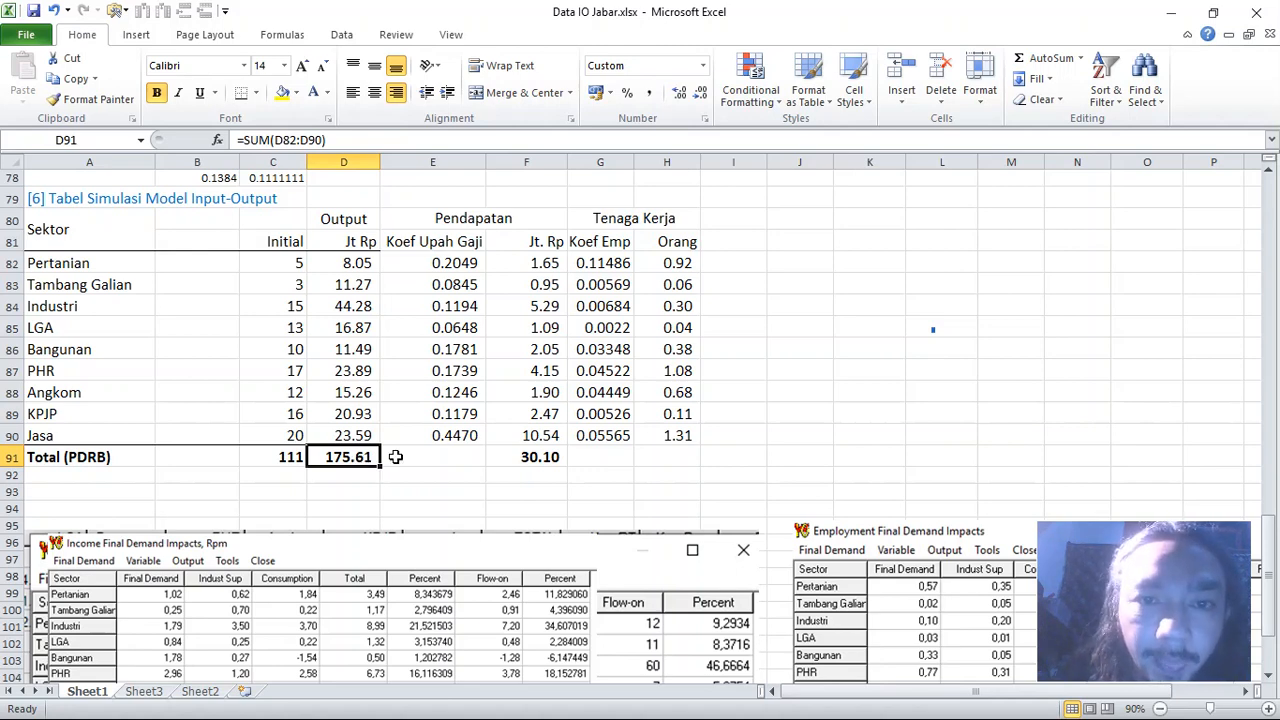
pyautogui.click(461, 218)
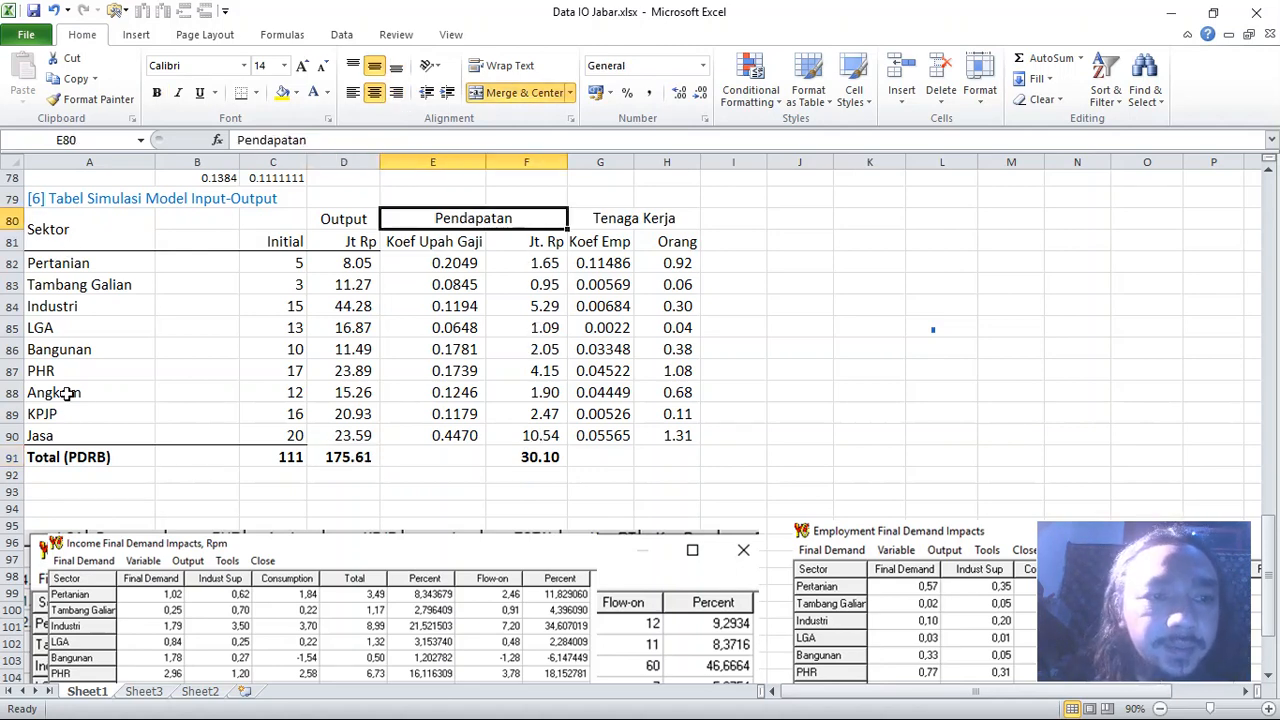
pyautogui.click(537, 457)
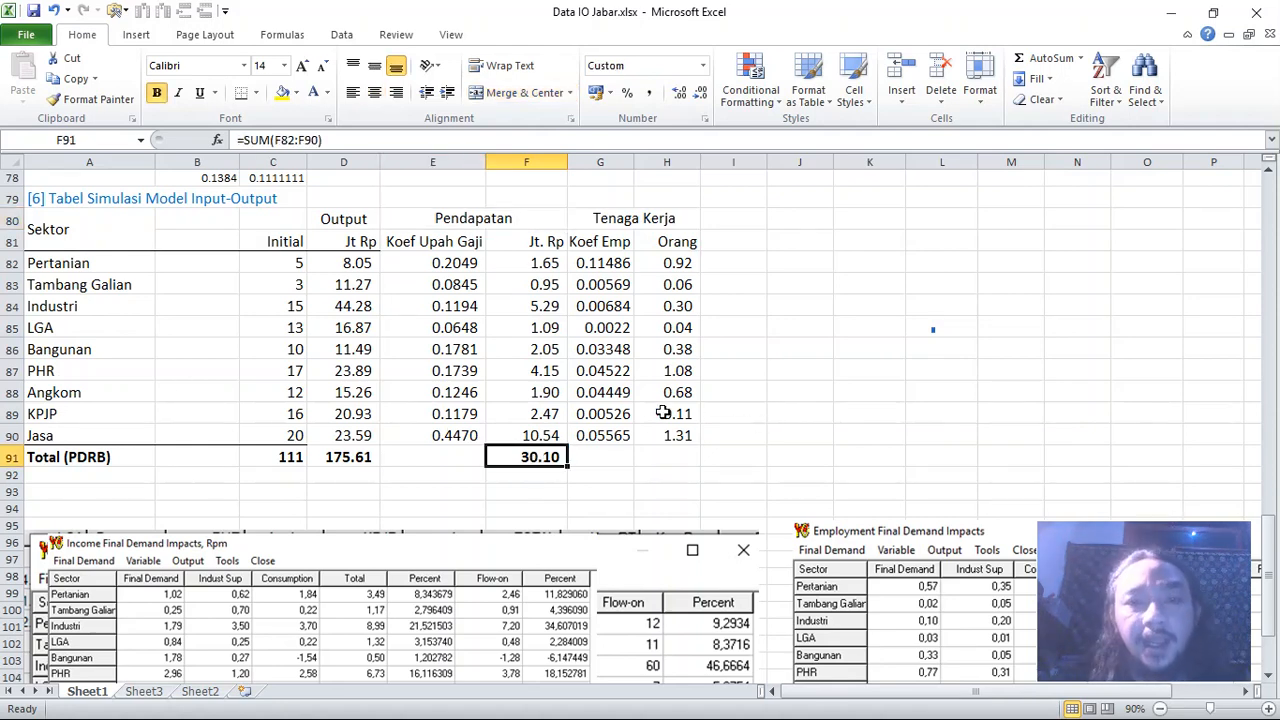
# Step: Examine the Pendapatan values in F82:F90, particularly those of Industri, PHR, KPJP and Jasa
pyautogui.click(549, 309)
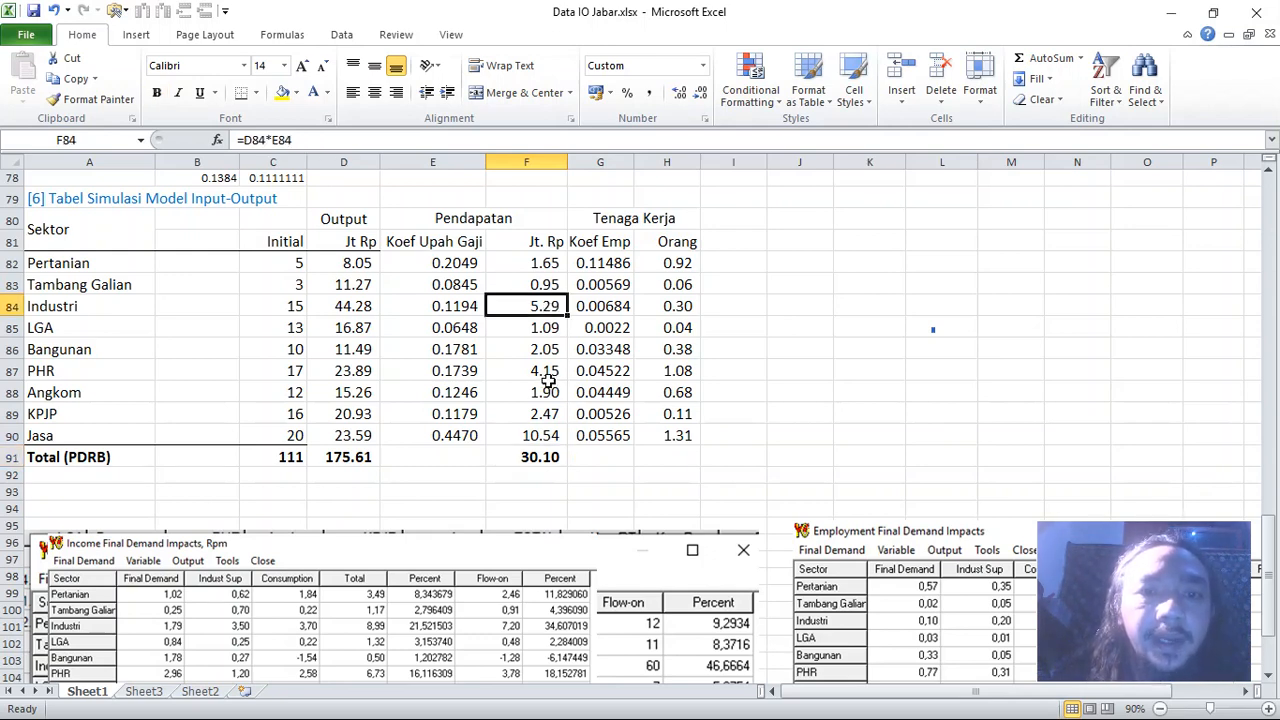
pyautogui.click(545, 372)
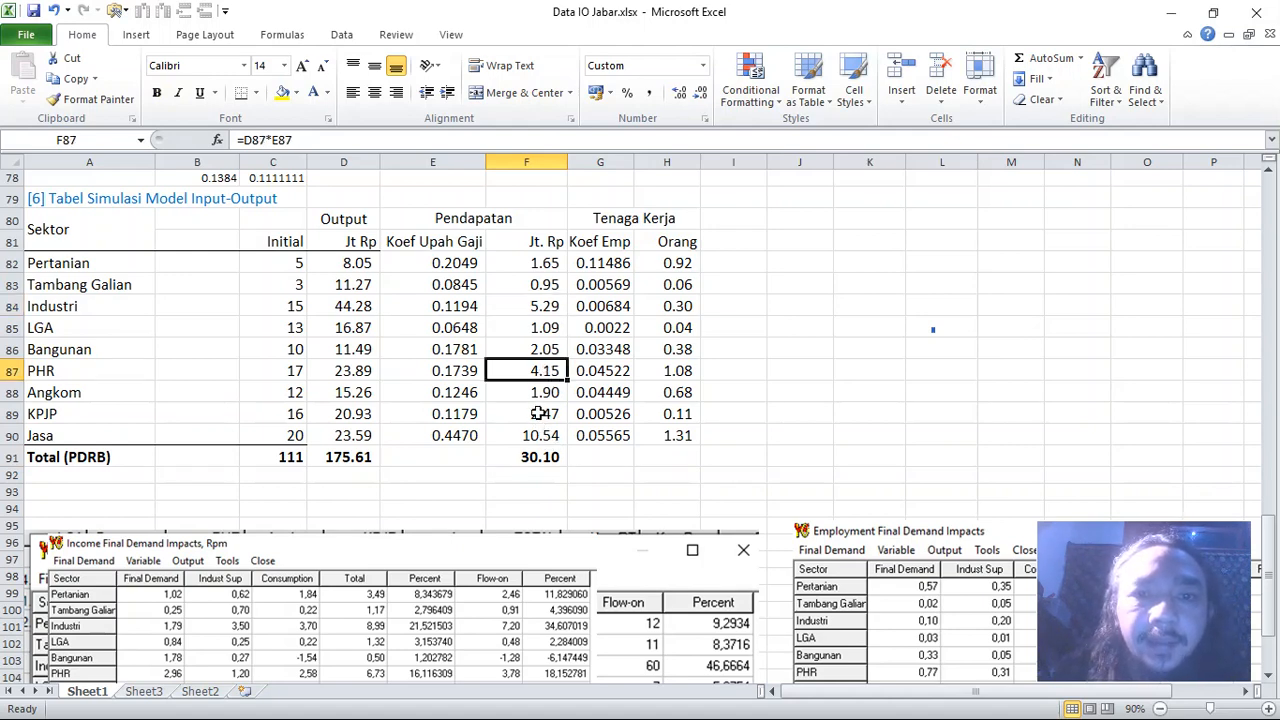
pyautogui.click(550, 414)
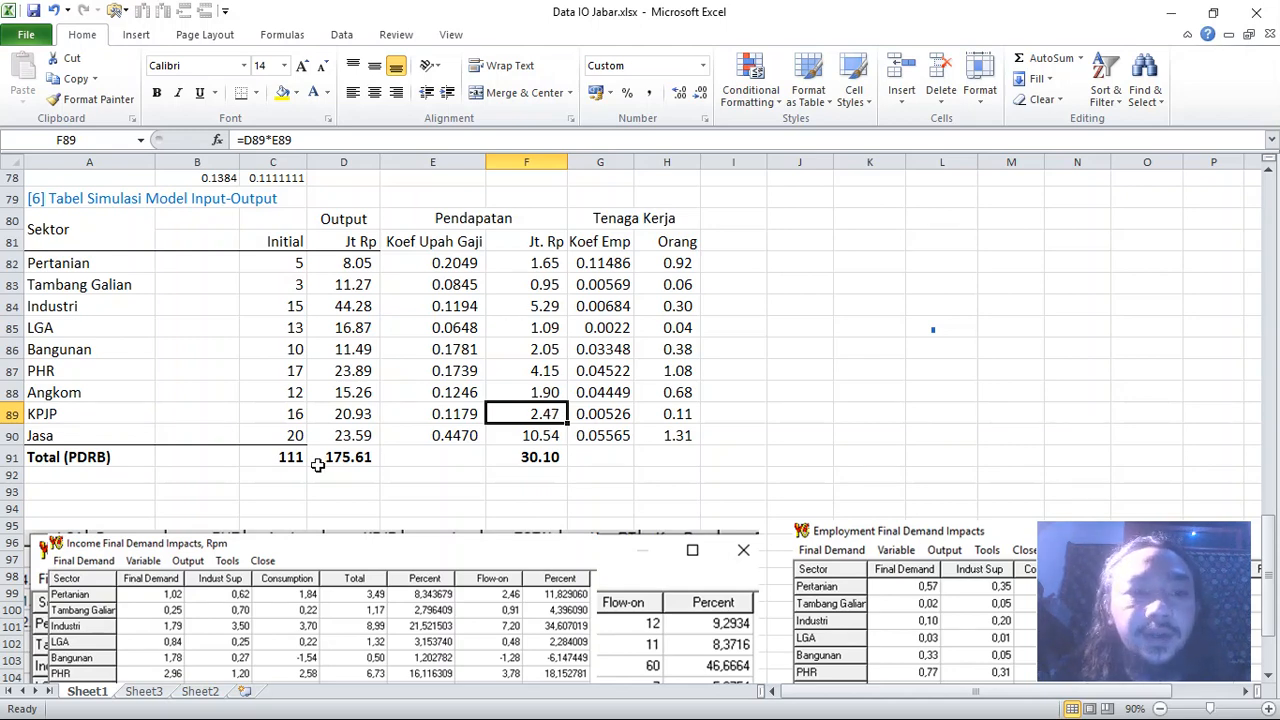
pyautogui.click(540, 435)
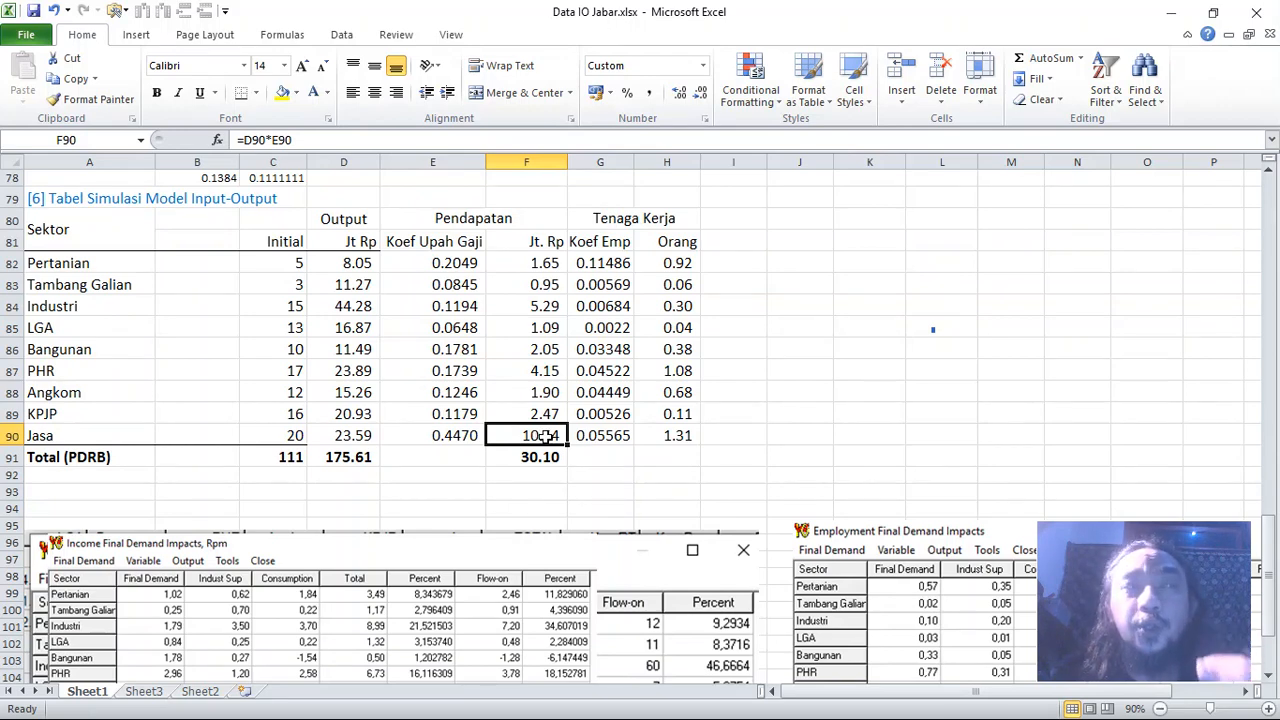
pyautogui.moveTo(545, 310); pyautogui.dragTo(548, 435)
pyautogui.moveTo(516, 265); pyautogui.dragTo(532, 436)
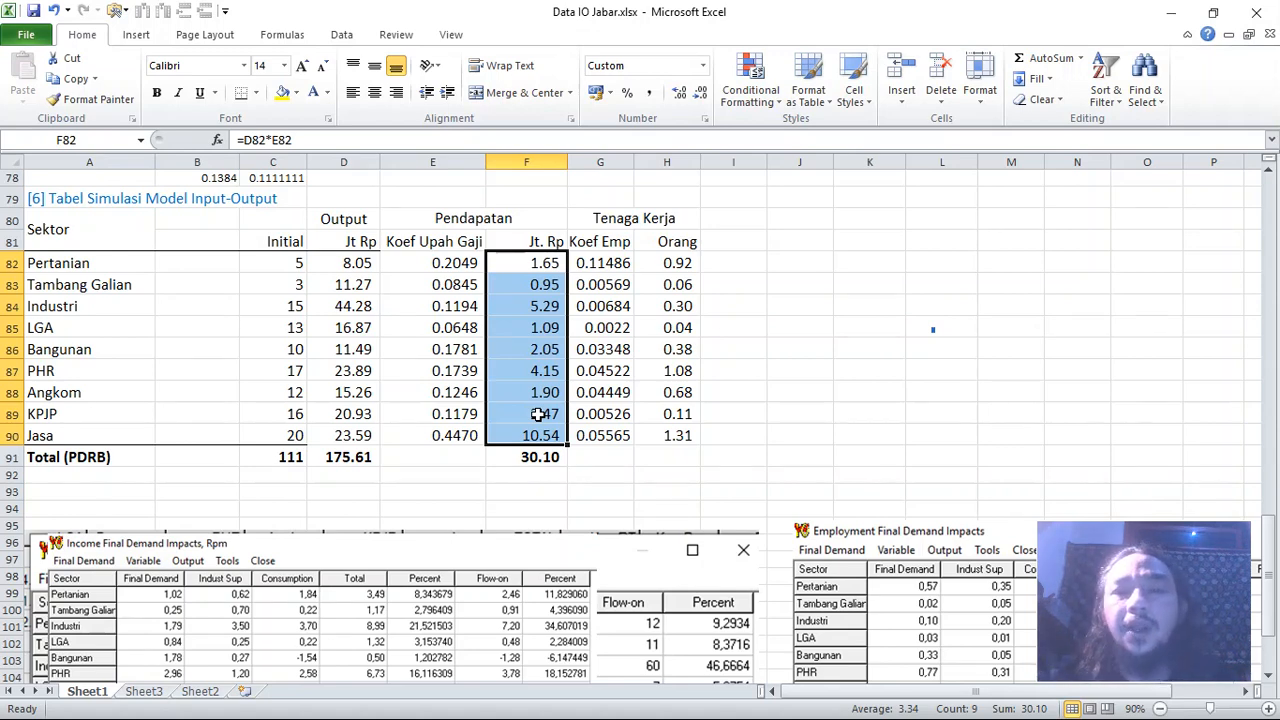
# Step: Total the Orang column in H91 with =SUM(H82:H90) and format the total to zero decimal places
pyautogui.click(682, 456)
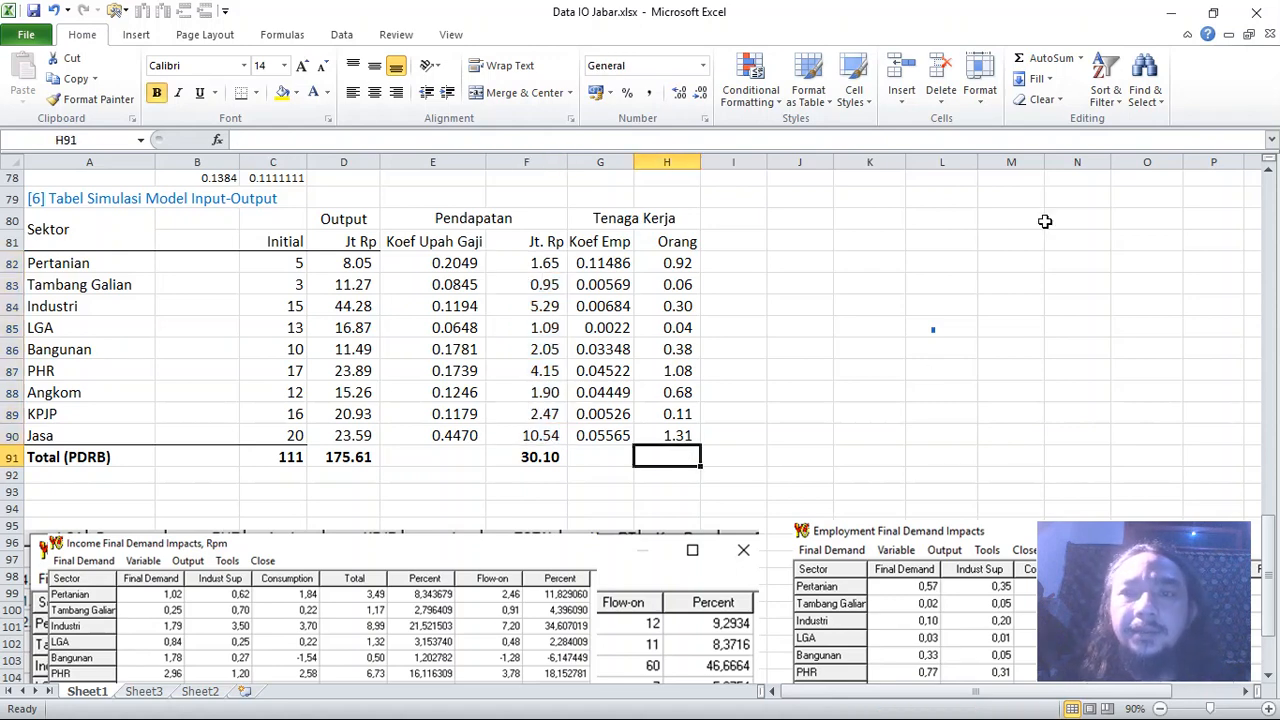
pyautogui.click(1043, 59)
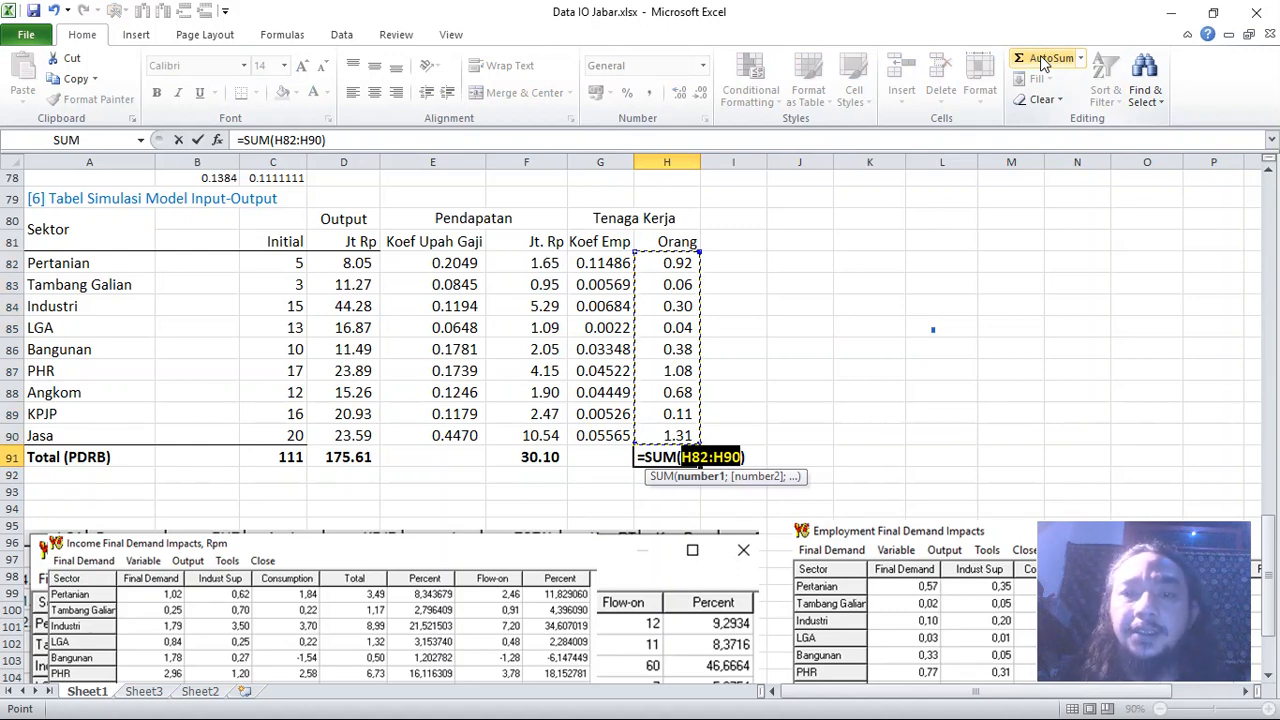
pyautogui.press('Return')
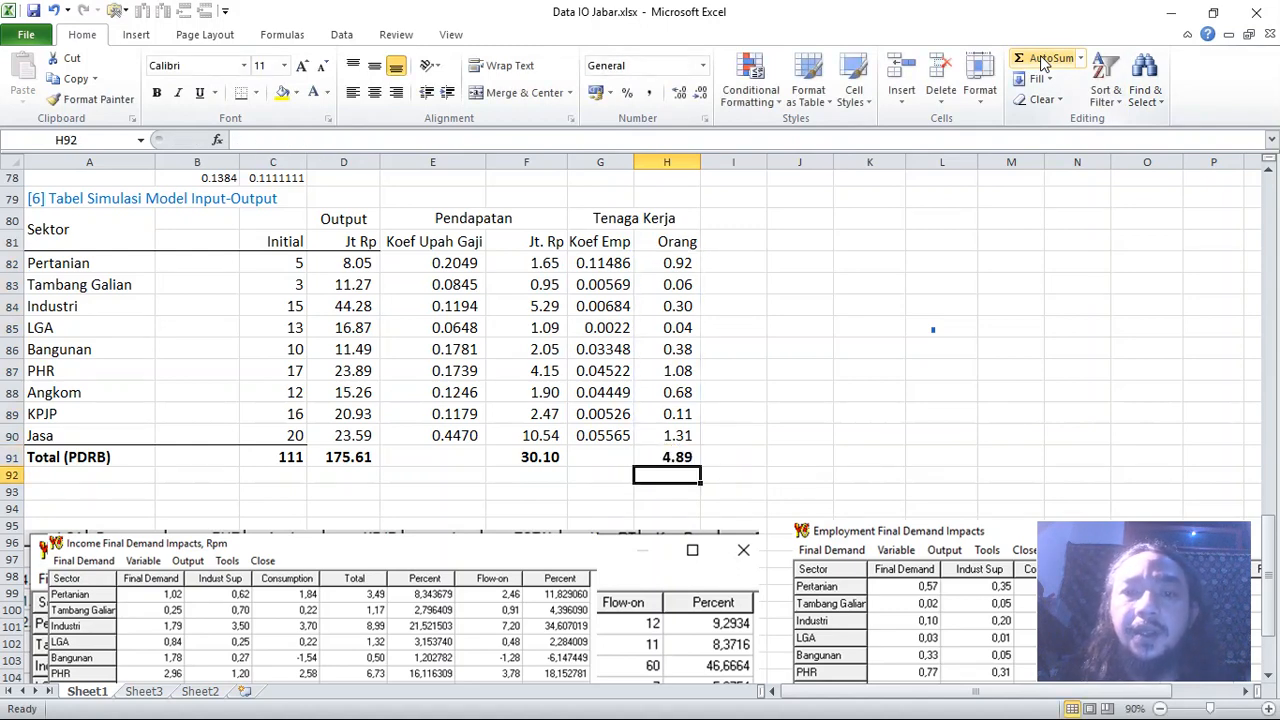
pyautogui.click(684, 461)
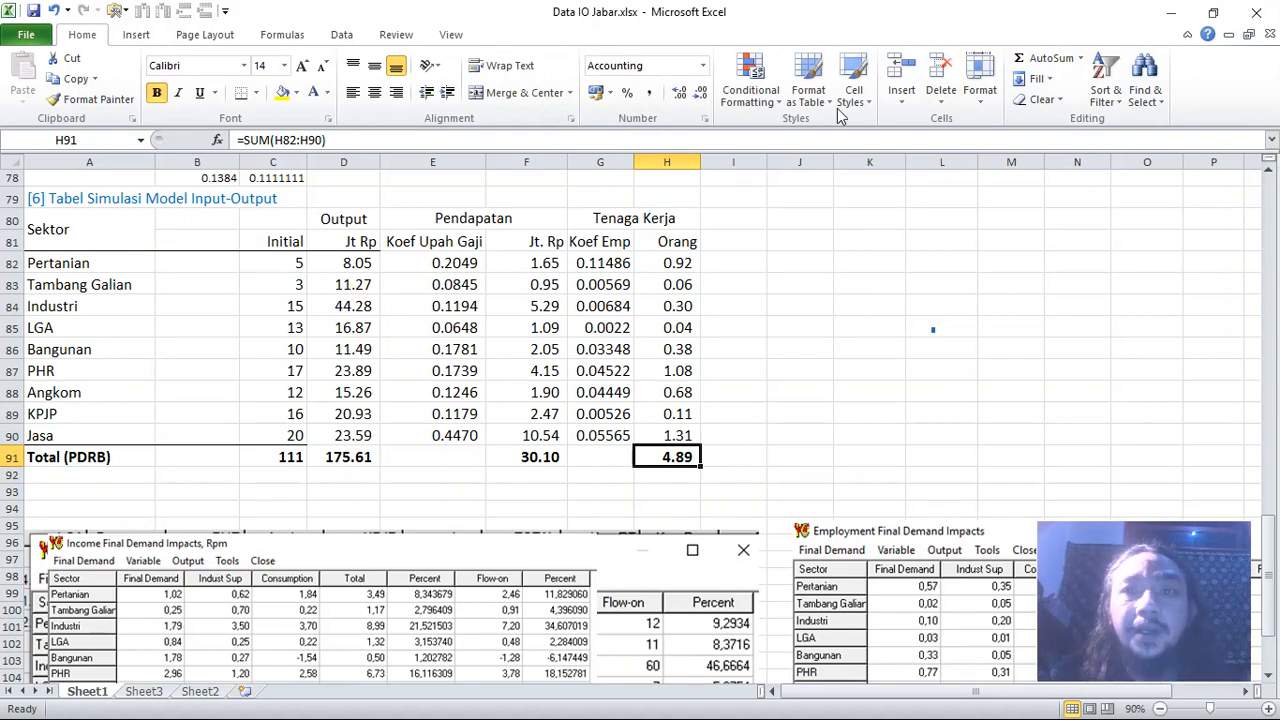
pyautogui.click(699, 94)
pyautogui.click(699, 94)
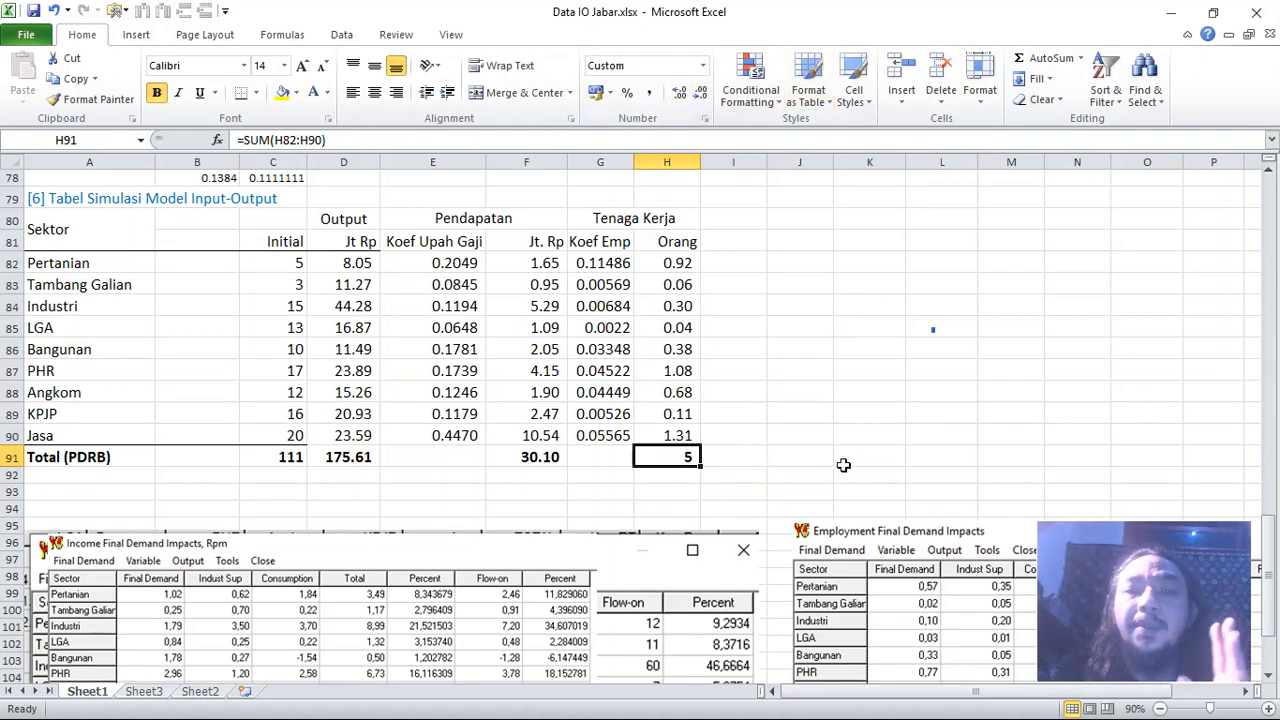
# Step: Format the sectors' Orang values in H82:H90 to zero decimal places
pyautogui.click(810, 452)
pyautogui.moveTo(660, 266); pyautogui.dragTo(697, 435)
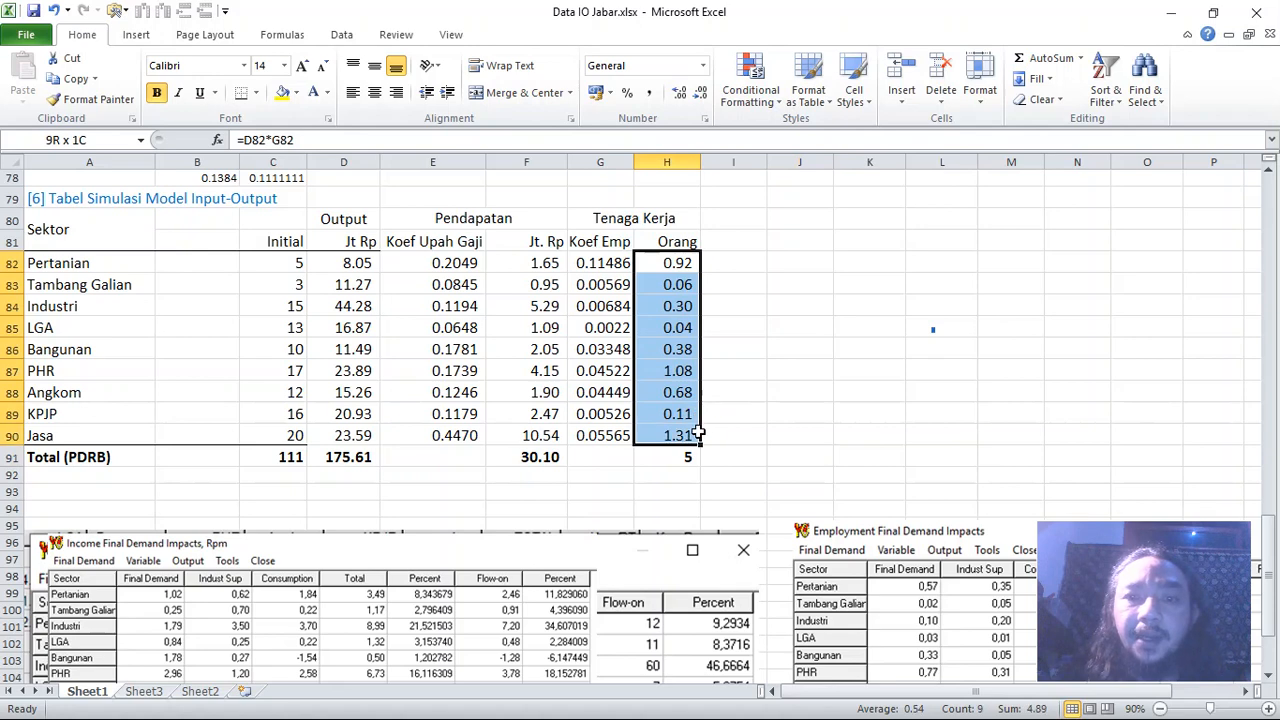
pyautogui.click(699, 94)
pyautogui.click(699, 94)
pyautogui.click(768, 390)
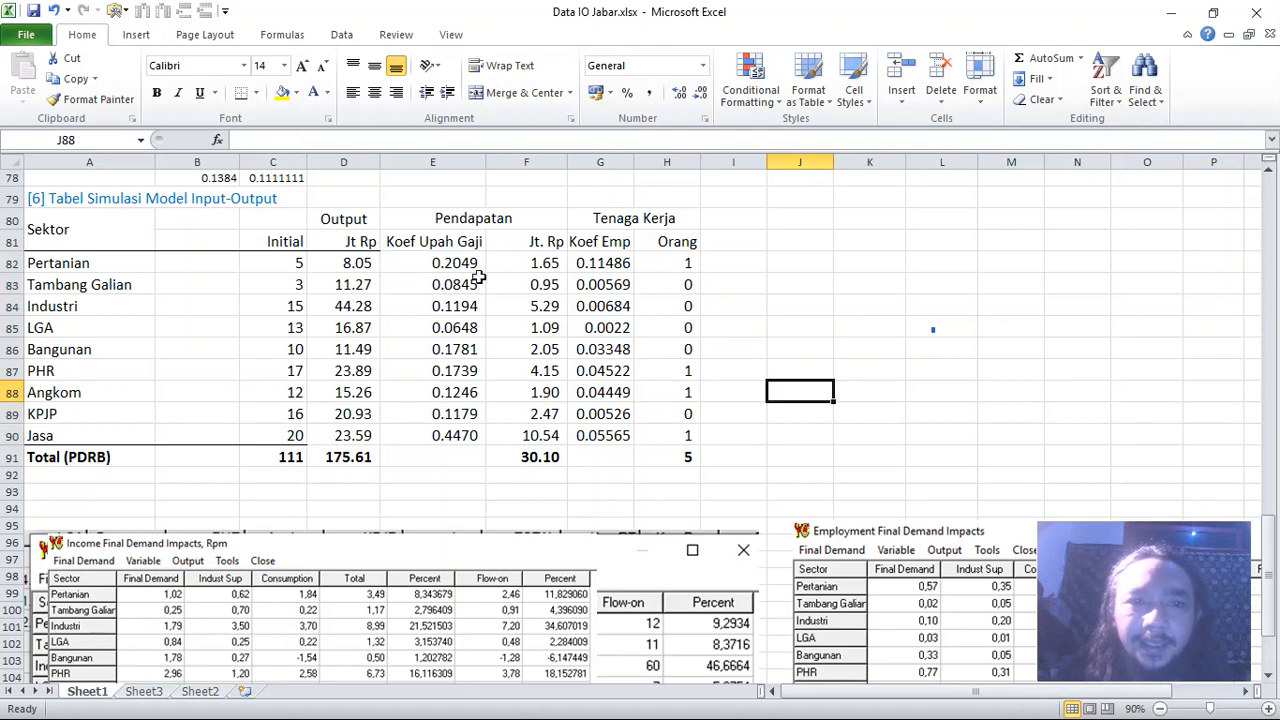
# Step: Examine the rounded Orang values of Pertanian, PHR, Angkom and Jasa in column H
pyautogui.click(686, 263)
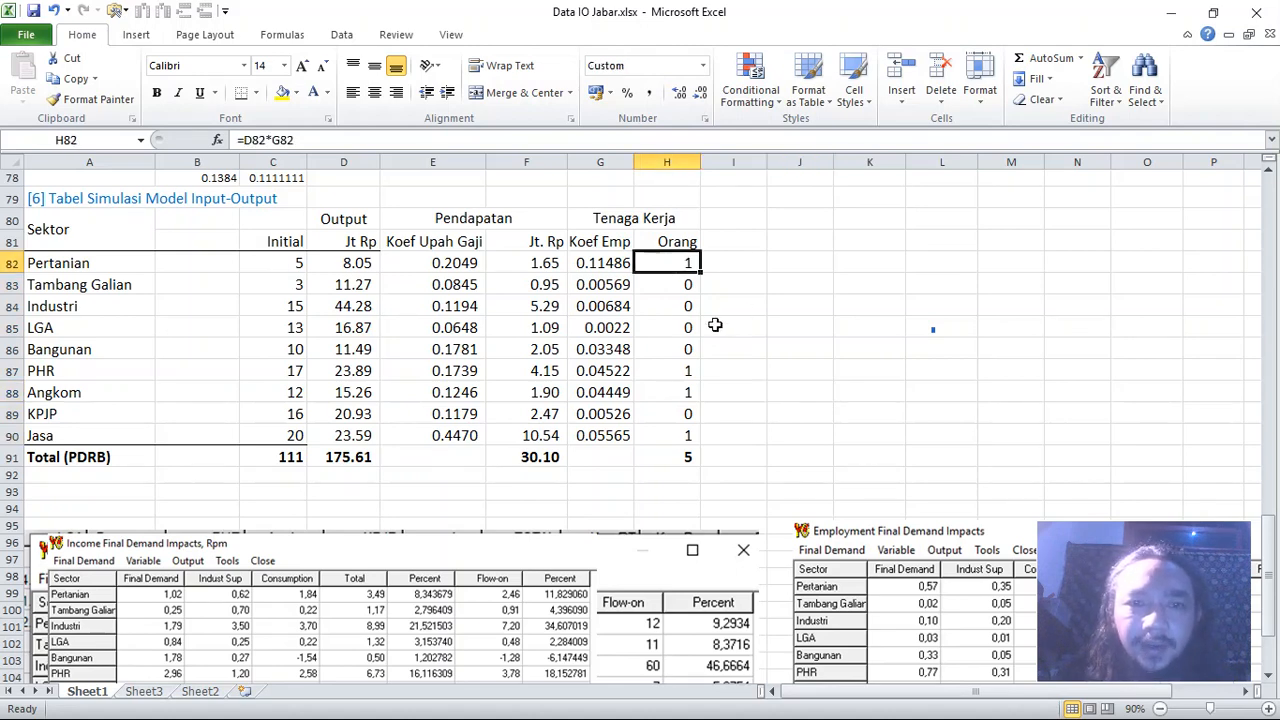
pyautogui.click(682, 372)
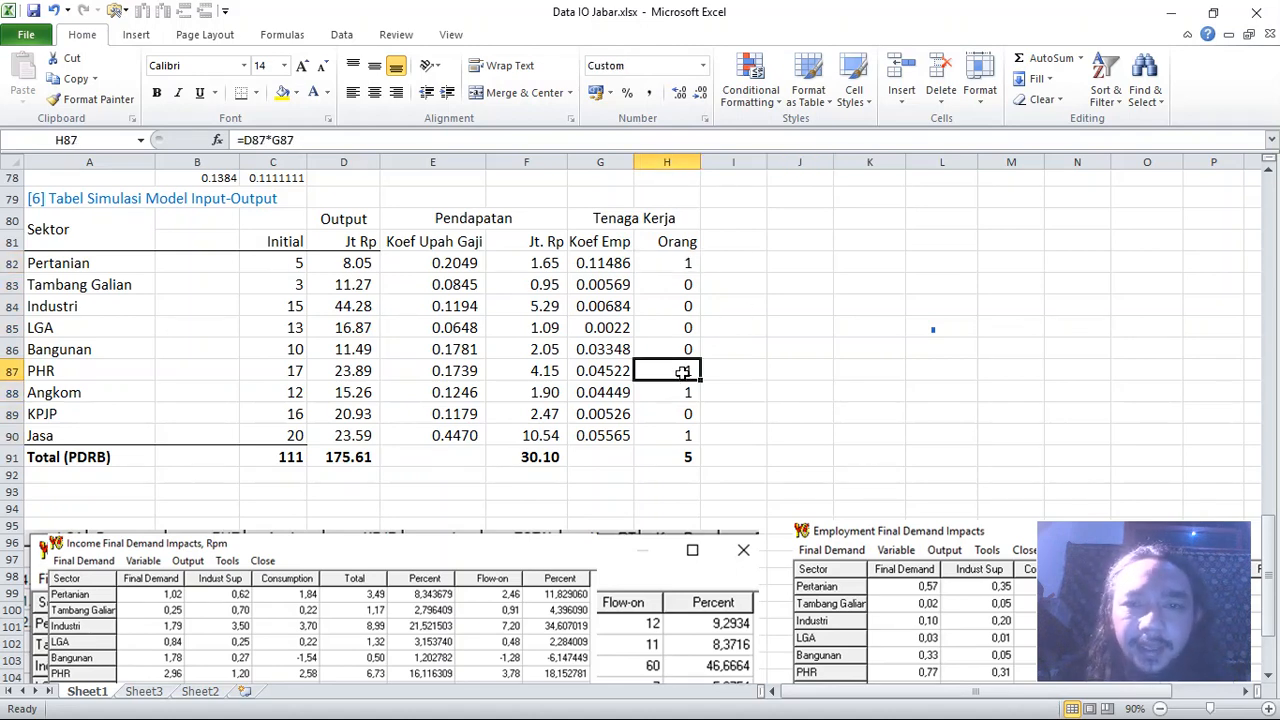
pyautogui.click(681, 395)
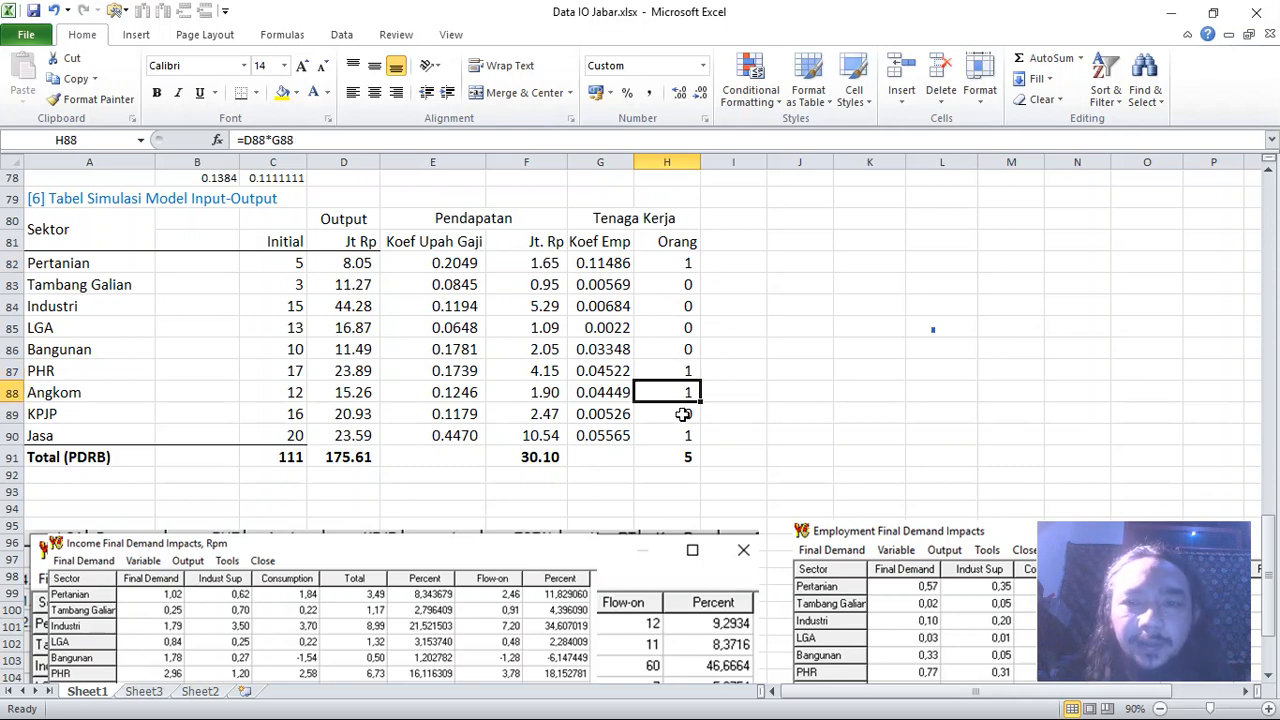
pyautogui.click(688, 438)
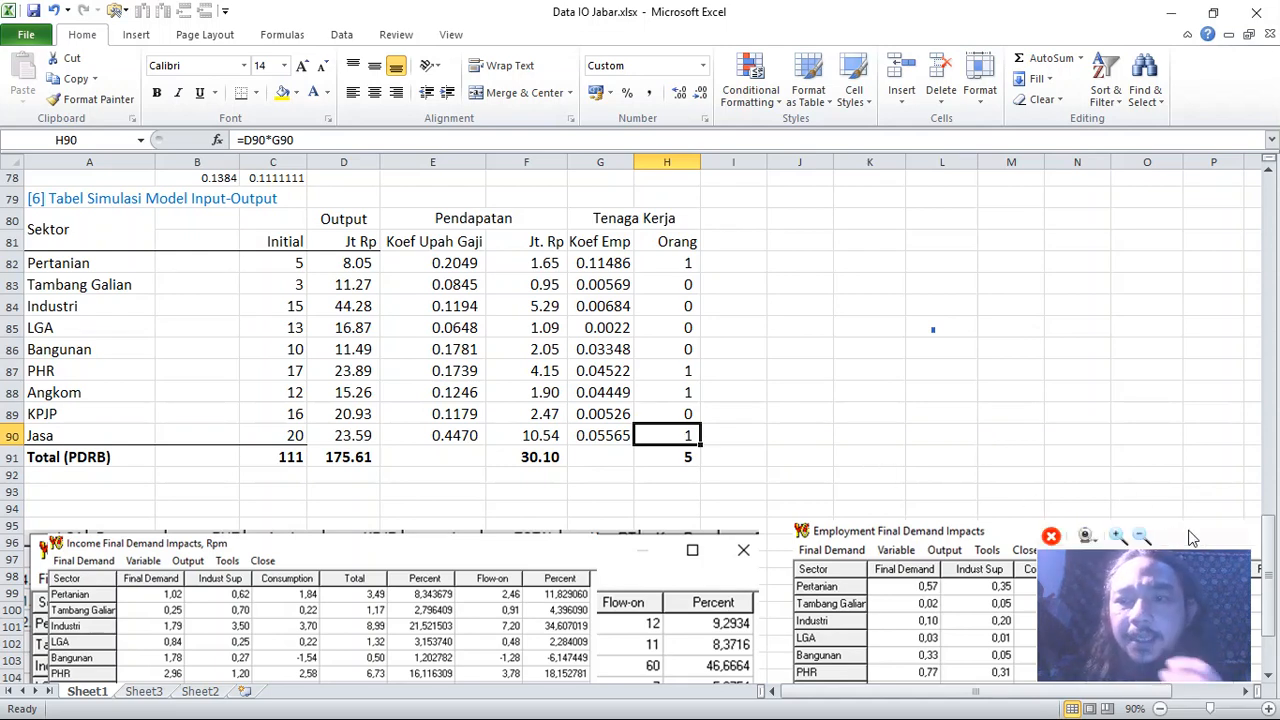
pyautogui.moveTo(1162, 535); pyautogui.dragTo(994, 305)
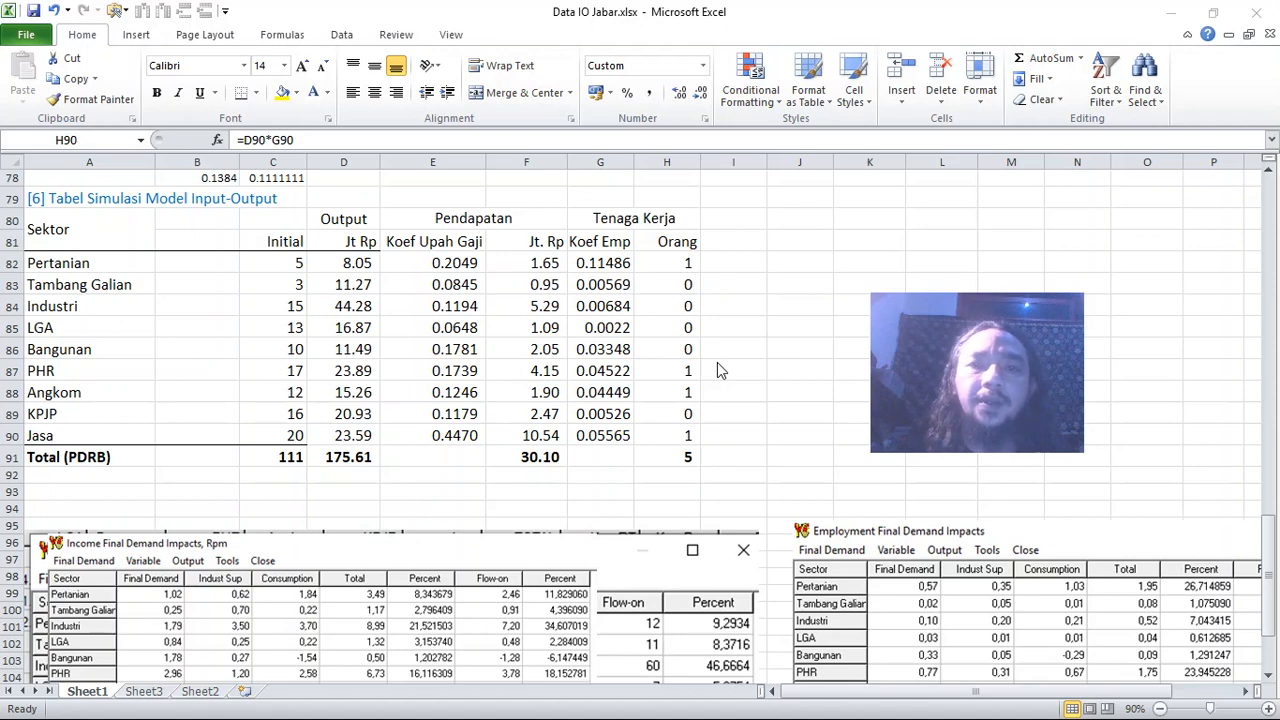
pyautogui.click(623, 368)
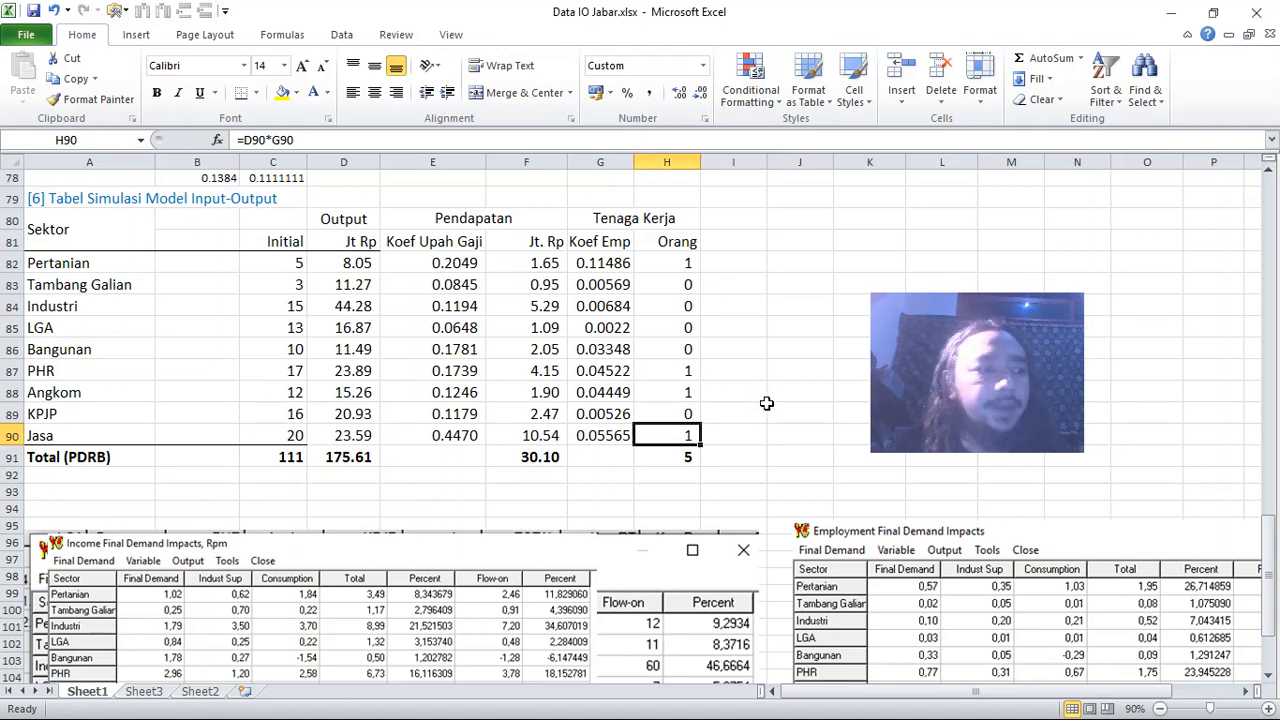